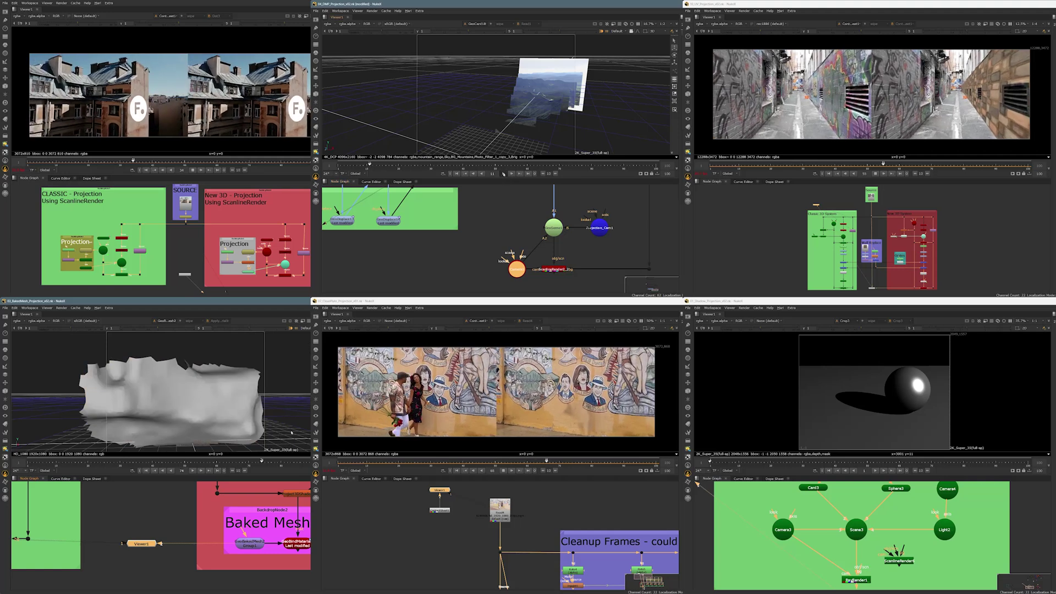
click(503, 173)
scroll(949, 233, up, 2)
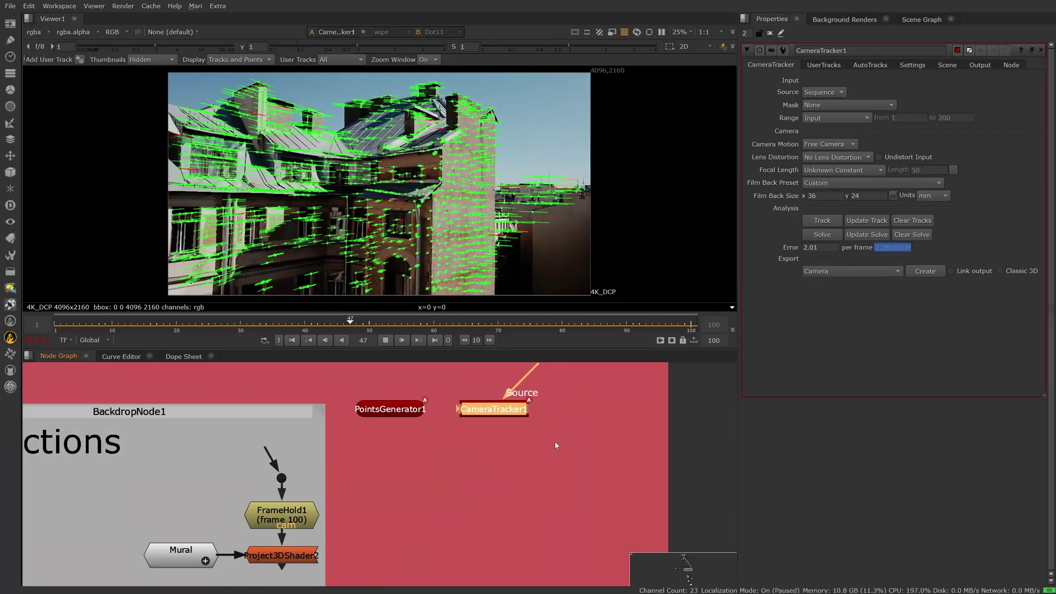
click(384, 342)
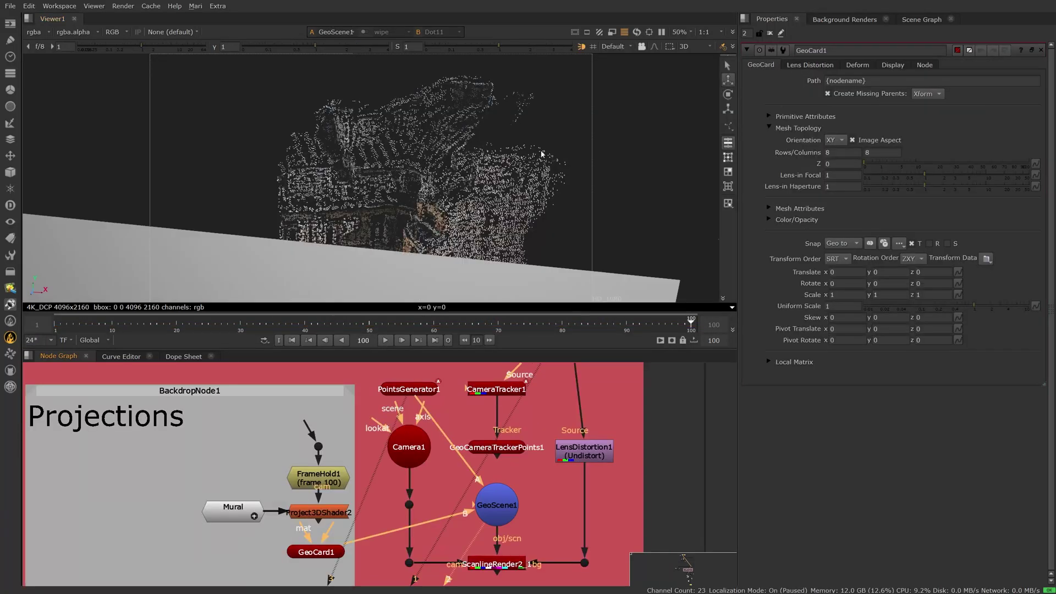
Select a patch of points on the building's side wall and snap GeoCard1 to it, matching both translation and rotation.
ctrl+drag(482, 171, 432, 179)
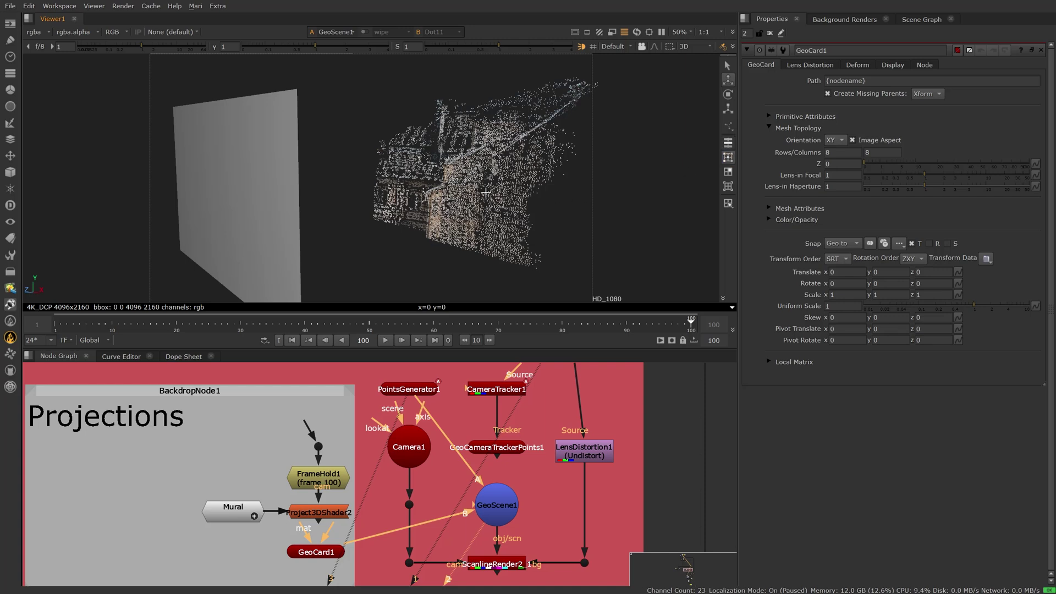
drag(486, 193, 577, 226)
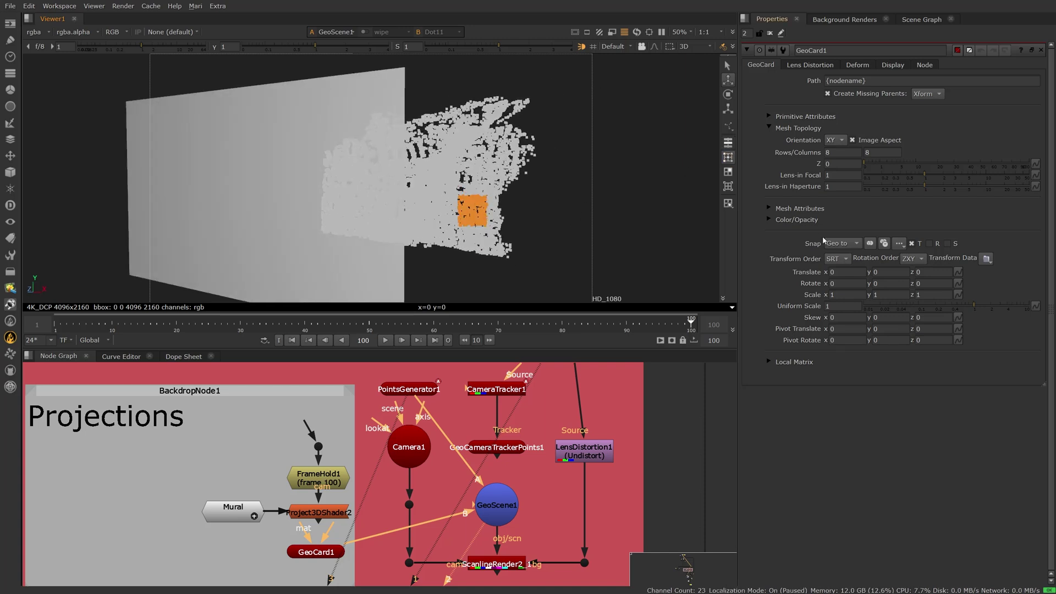
click(838, 255)
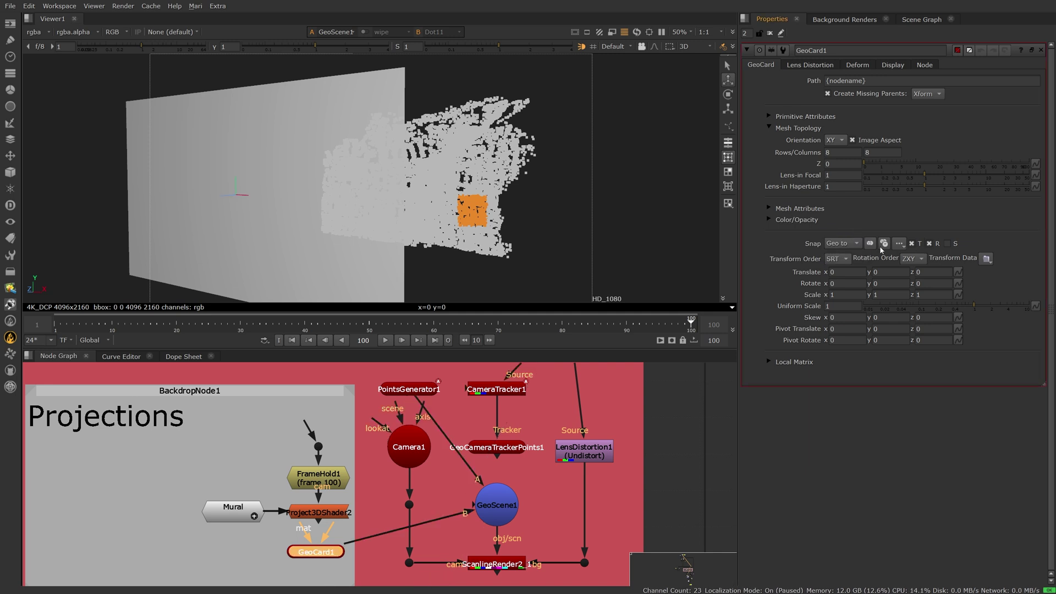
click(870, 244)
ctrl+drag(561, 206, 420, 205)
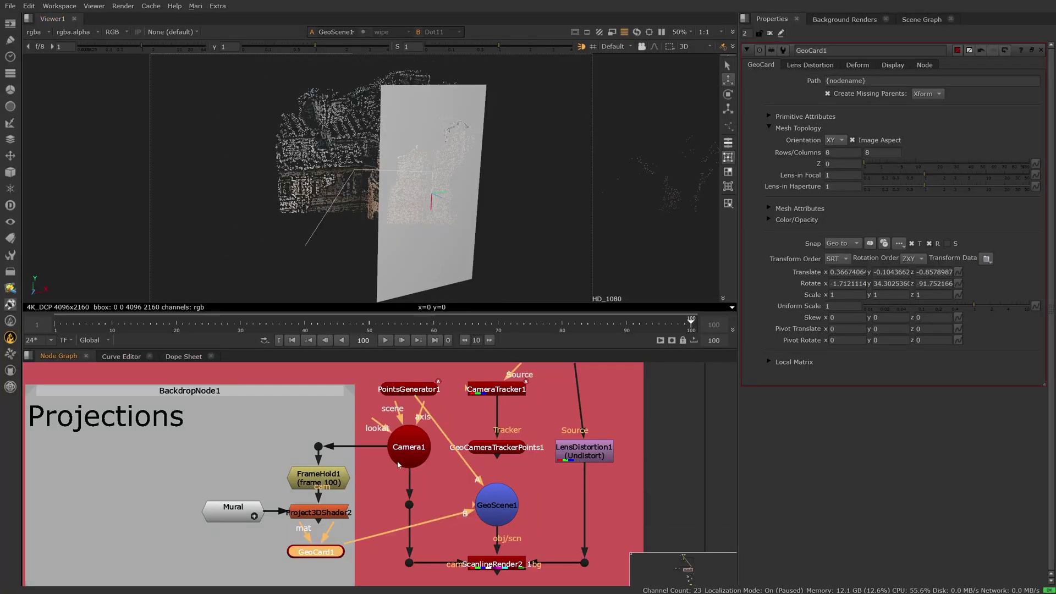
Expand the Mural group and examine the node tree inside it that prepares the projected texture.
click(254, 516)
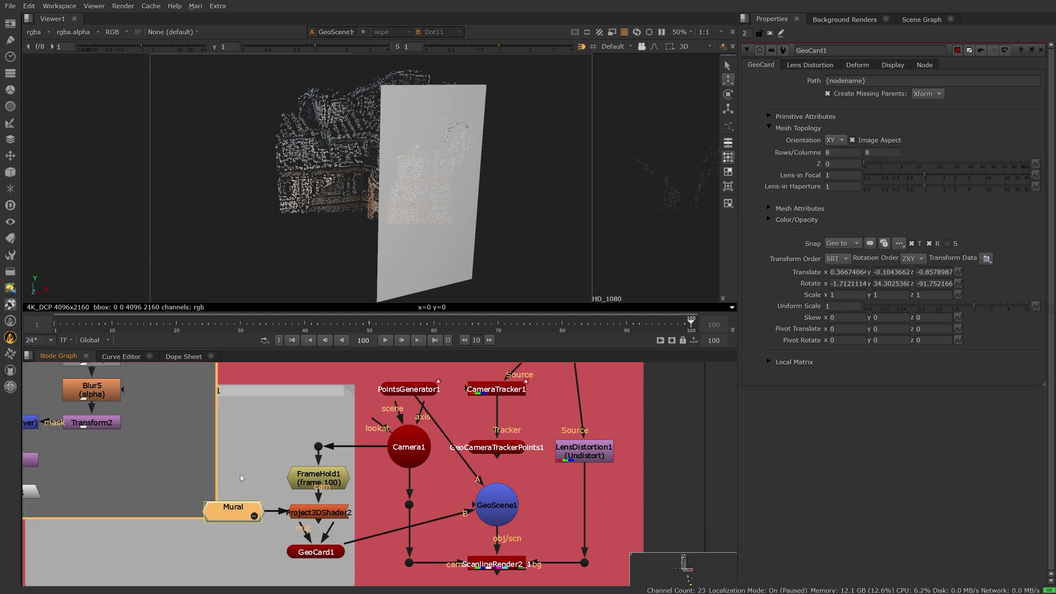
scroll(174, 462, down, 4)
middle_drag(144, 462, 281, 586)
scroll(263, 499, down, 1)
middle_drag(261, 499, 255, 583)
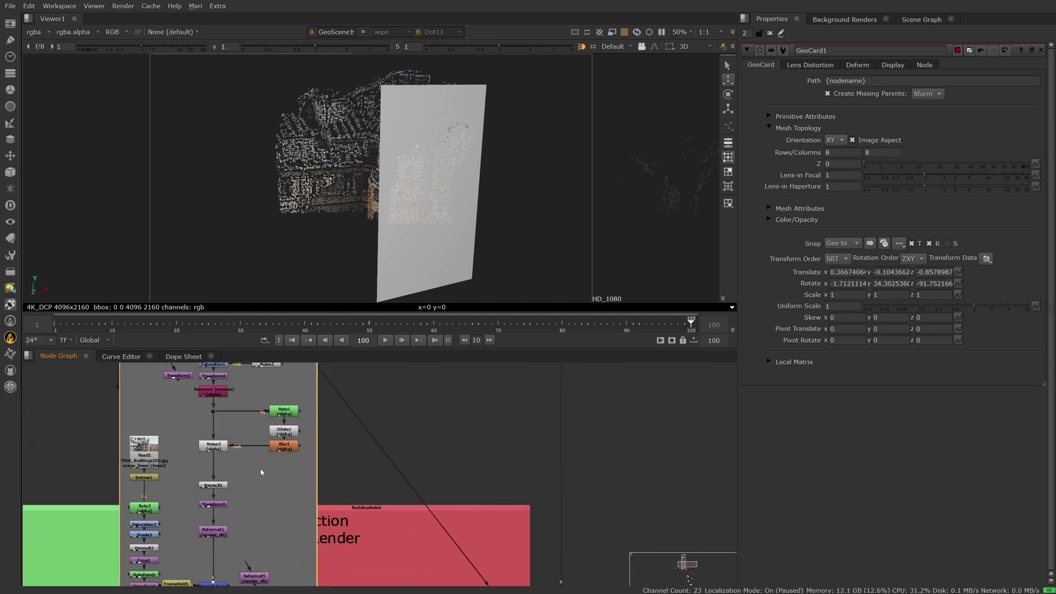
mouse_move(262, 471)
middle_down()
mouse_move(253, 569)
mouse_move(347, 464)
middle_up()
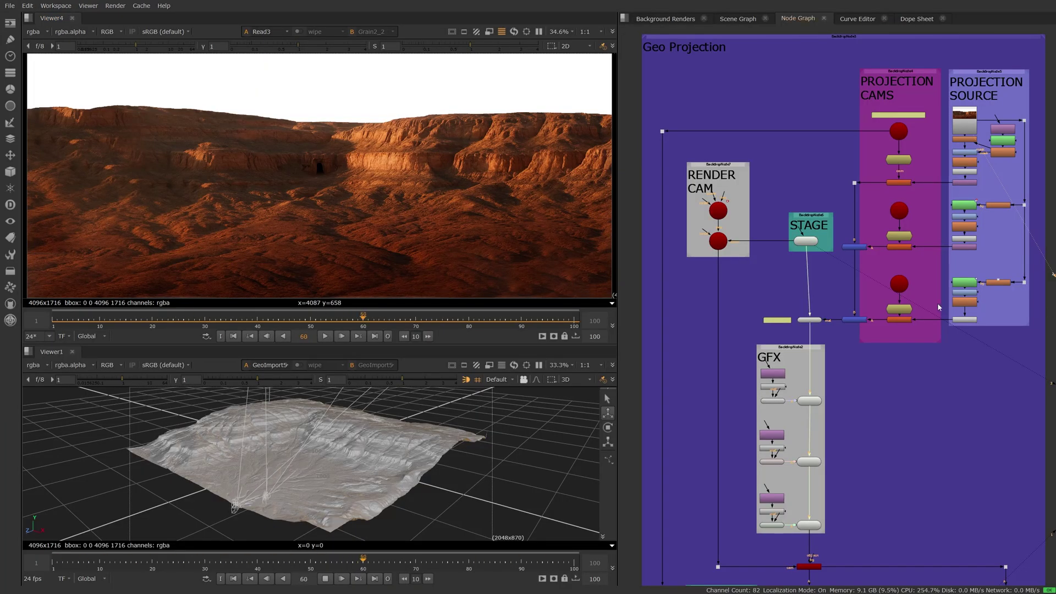
Examine the three projection cameras and their frame-held projection shaders in the Geo Projection graph.
scroll(826, 255, up, 6)
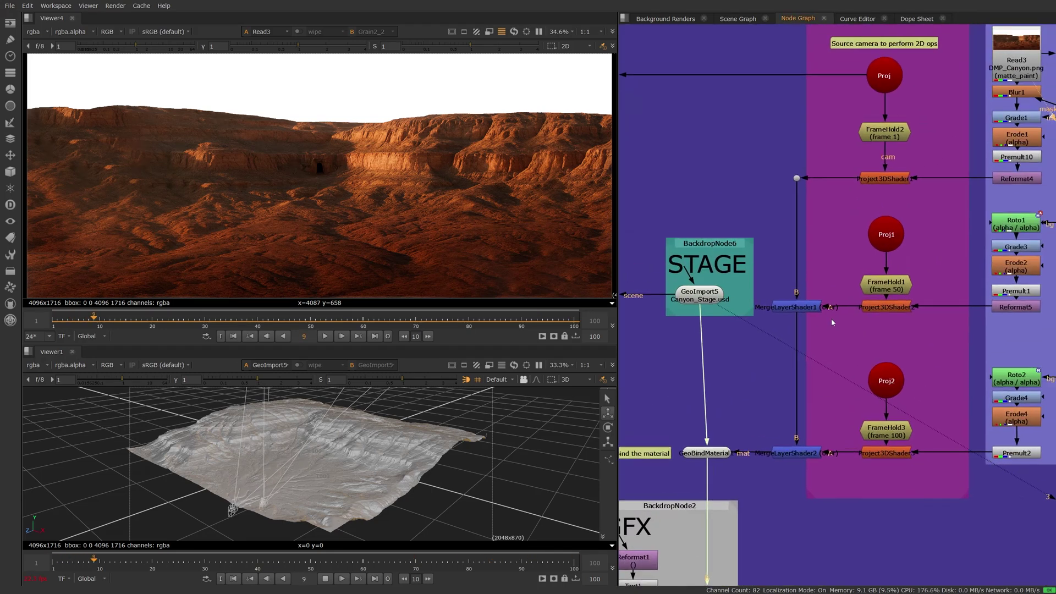
scroll(818, 301, down, 2)
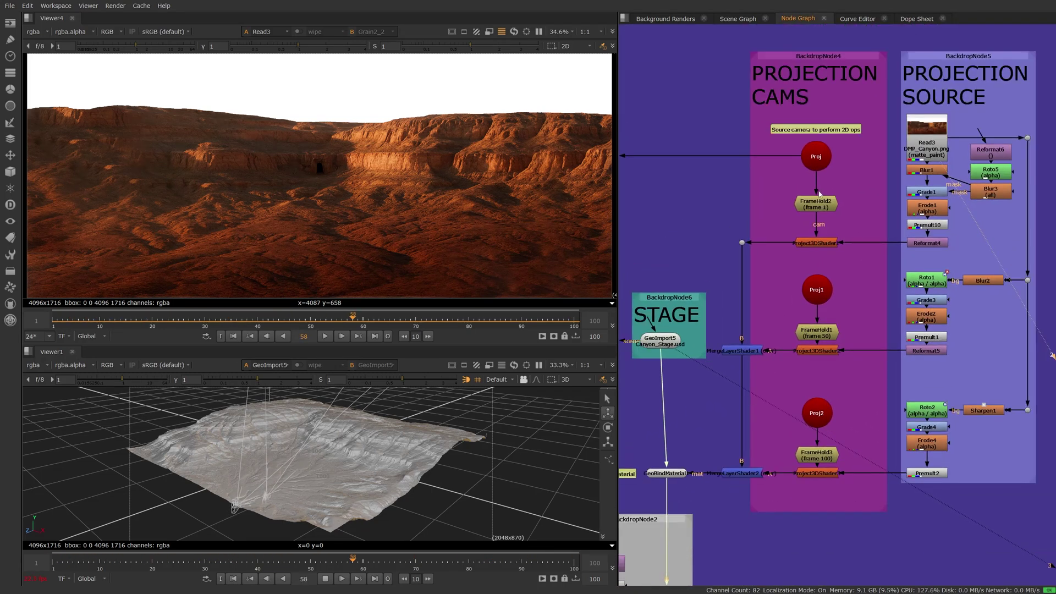
click(816, 290)
click(816, 413)
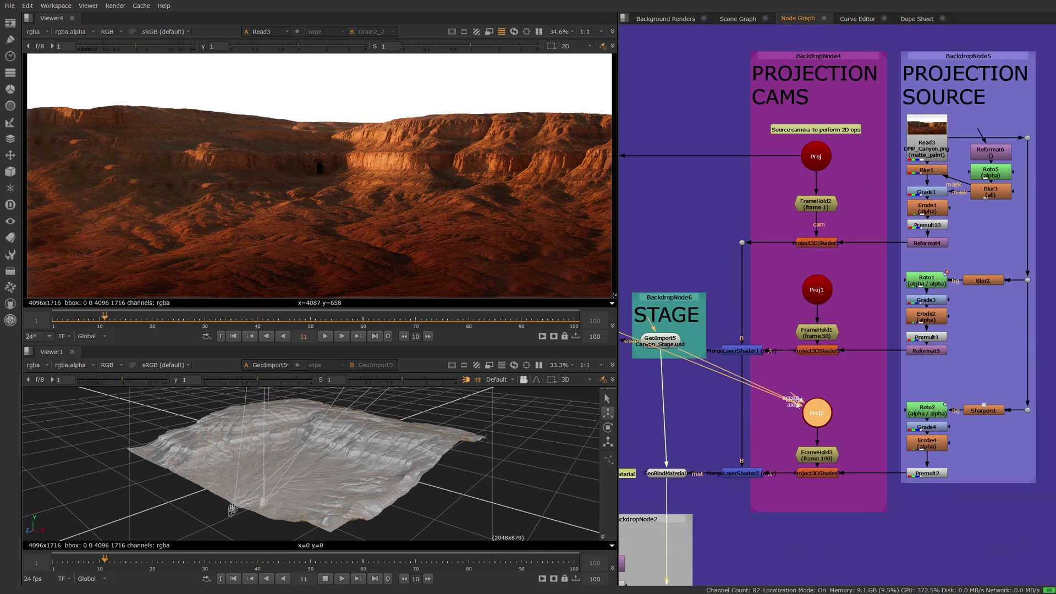
Examine how the merged layer shaders are bound to the Canyon_Stage.usd geometry through the GeoBindMaterial node.
scroll(748, 358, up, 2)
click(744, 352)
middle_drag(748, 457, 841, 384)
click(762, 466)
drag(776, 423, 761, 427)
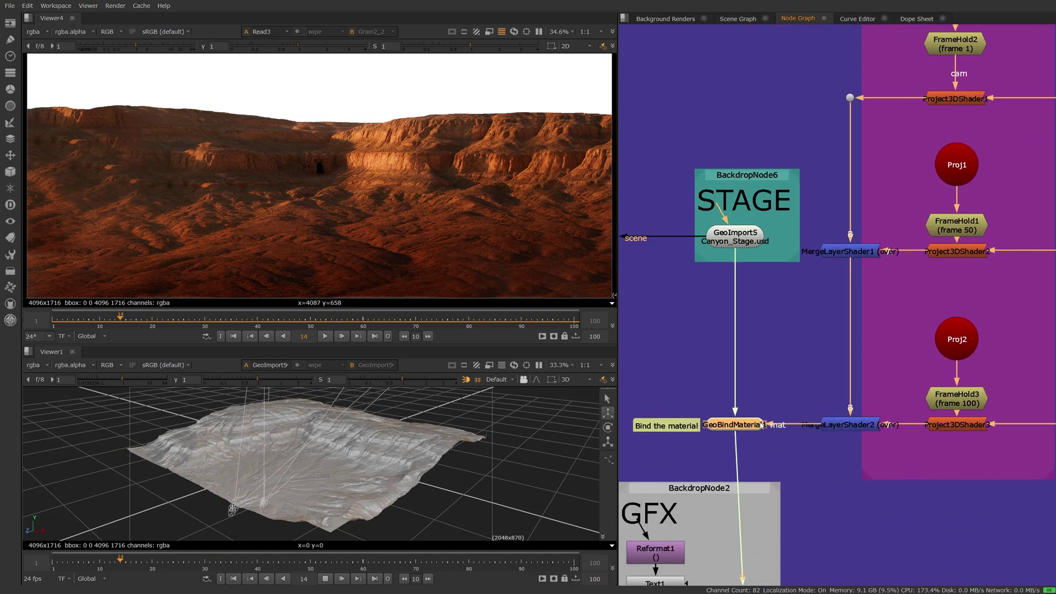
scroll(764, 363, down, 2)
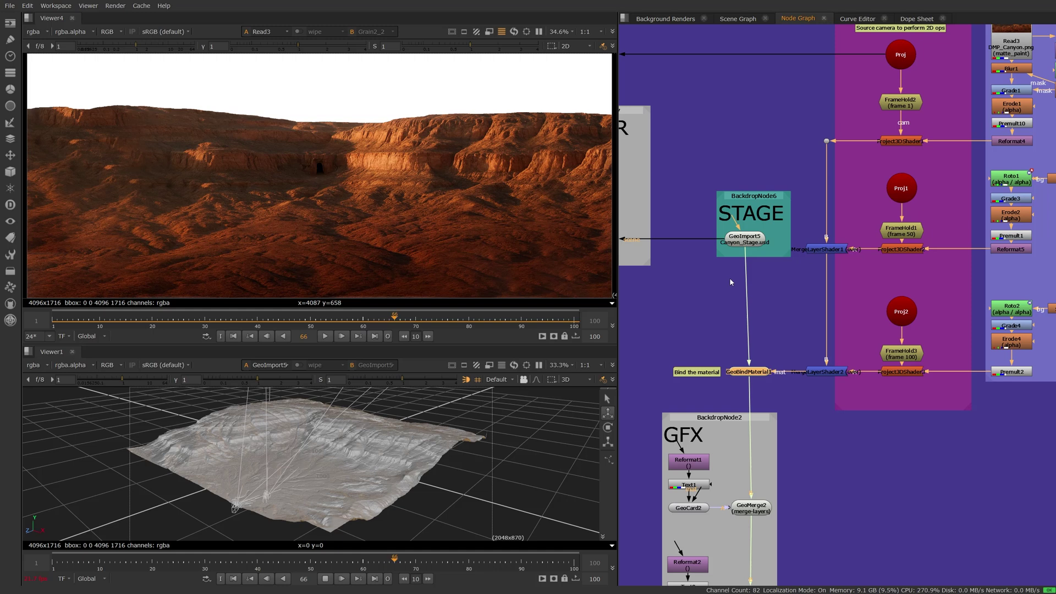
scroll(732, 242, up, 3)
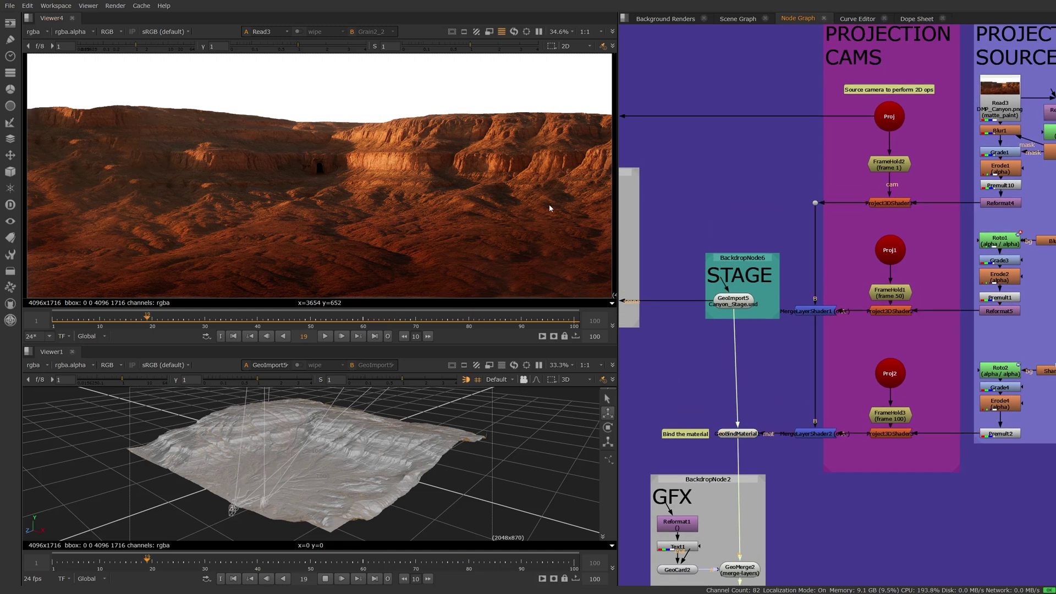
key(1)
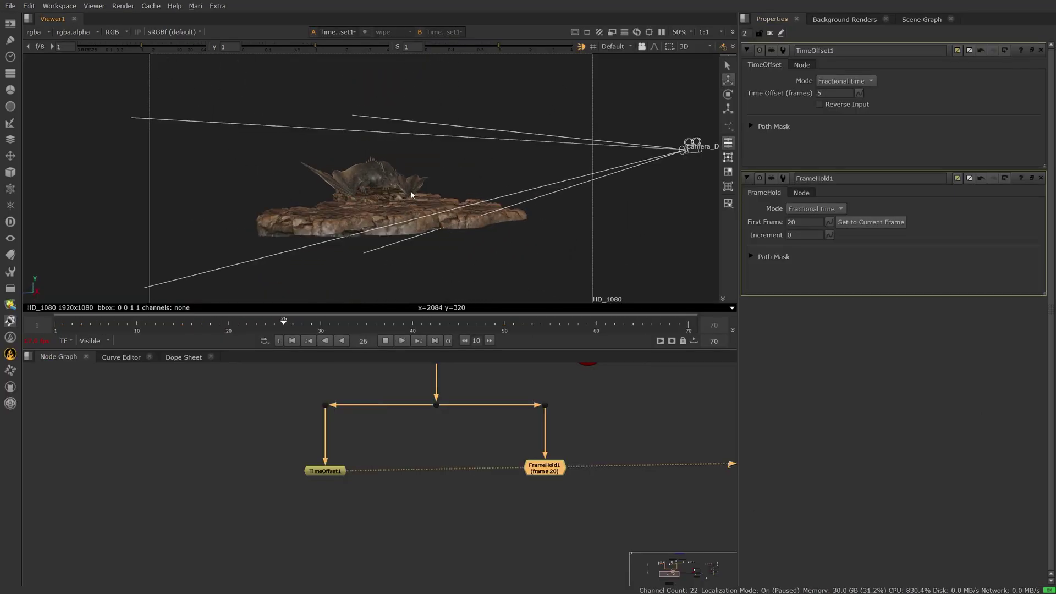
Stop playback and step TimeOffset1's time offset up and back down in tenths of a frame, ending at 5.2 frames.
click(385, 340)
scroll(397, 191, up, 3)
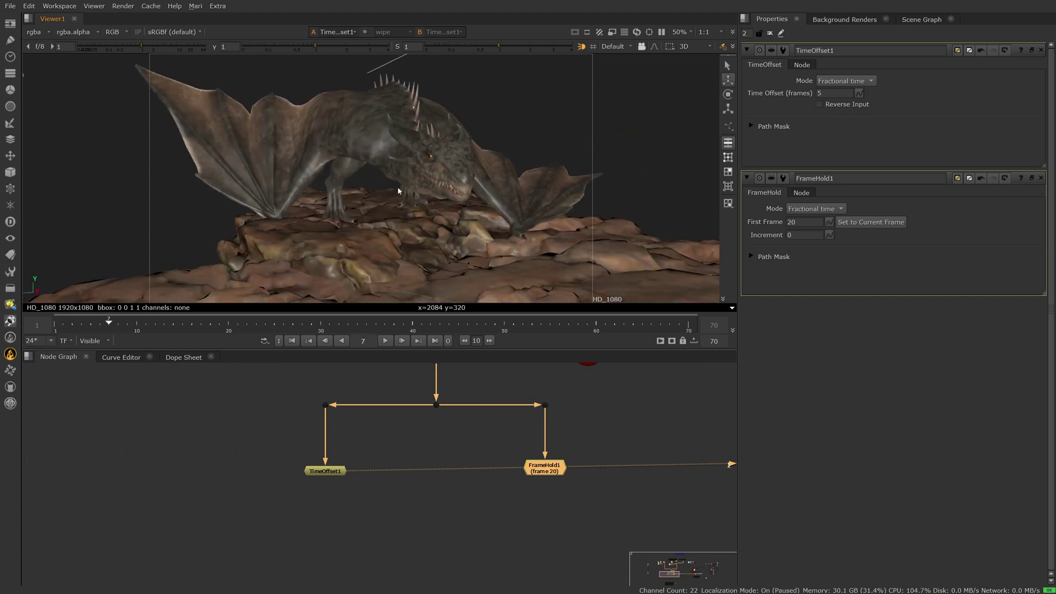
ctrl+drag(398, 191, 416, 199)
click(854, 121)
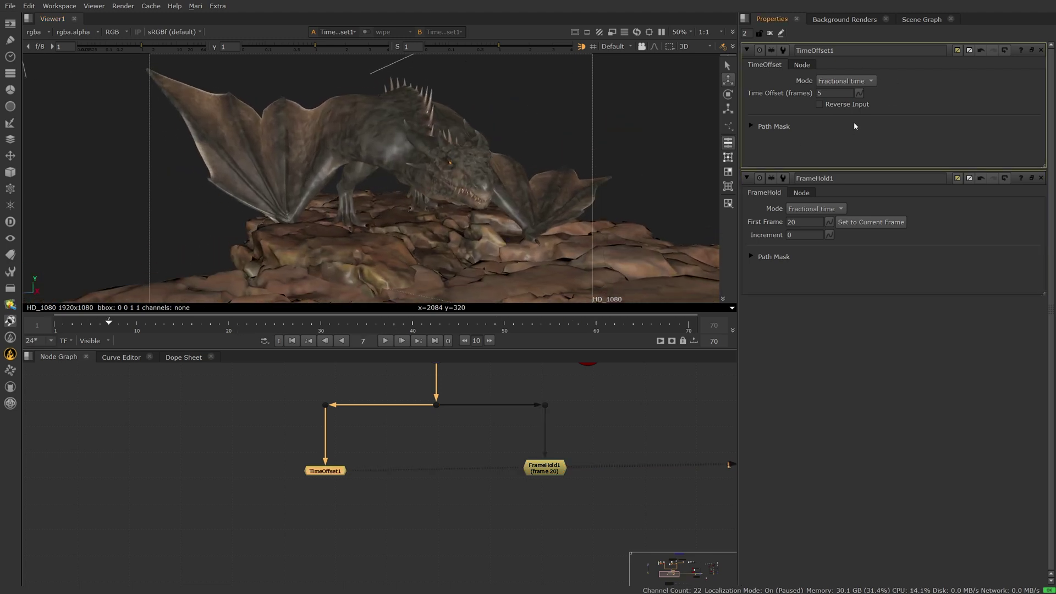
click(830, 94)
key(Up)
key(Up)
key(Up)
key(Up)
key(Up)
key(Up)
key(Up)
key(Up)
key(Up)
key(Up)
key(Up)
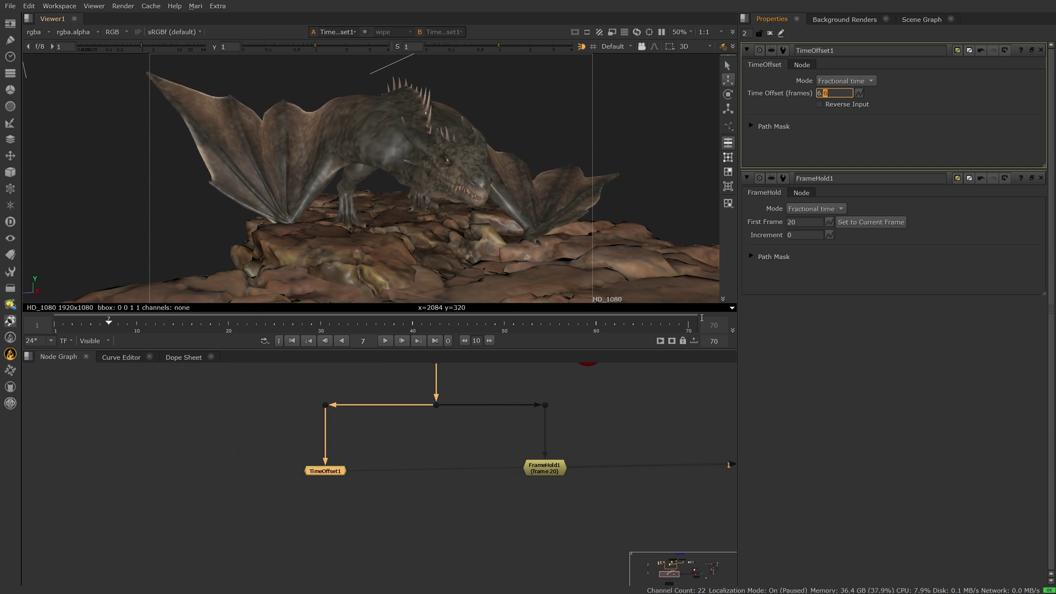
key(Down)
key(Down)
key(Down)
key(Down)
key(Down)
key(Down)
key(Down)
key(Down)
key(Down)
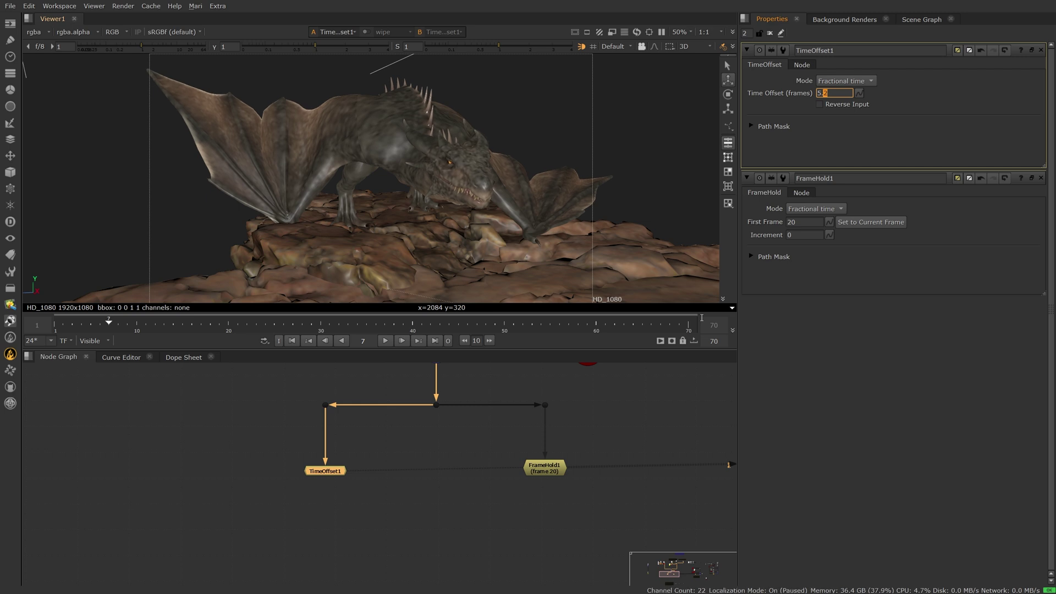
View FrameHold1's output and step its first frame up and back down in tenths of a frame.
click(542, 472)
key(1)
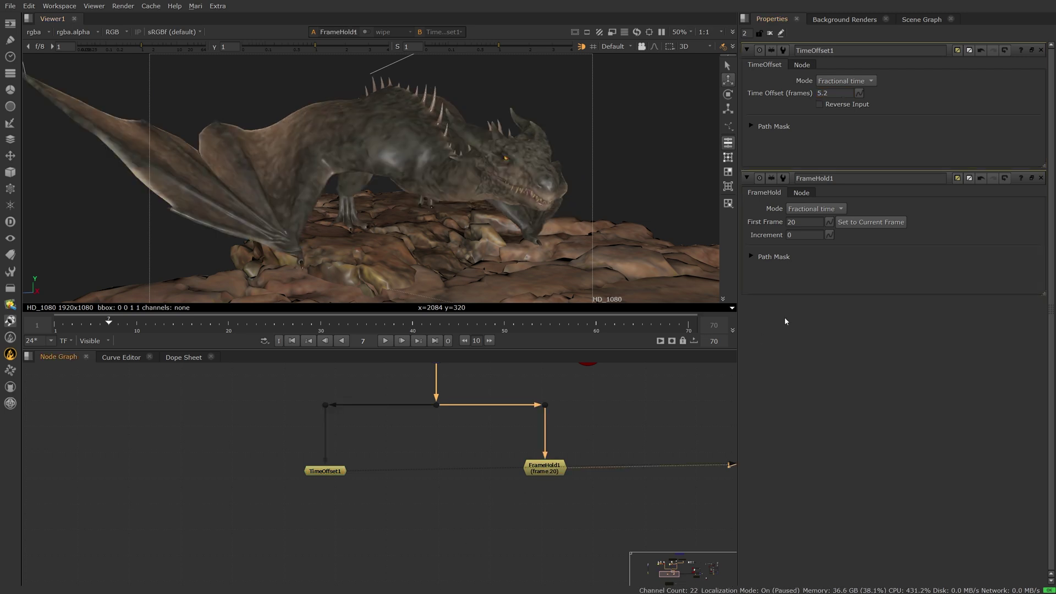
click(809, 222)
key(Right)
key(Up)
key(Up)
key(Up)
key(Up)
key(Up)
key(Up)
key(Up)
key(Up)
key(Up)
key(Up)
key(Up)
key(Up)
key(Up)
key(Up)
key(Up)
key(Up)
key(Up)
key(Up)
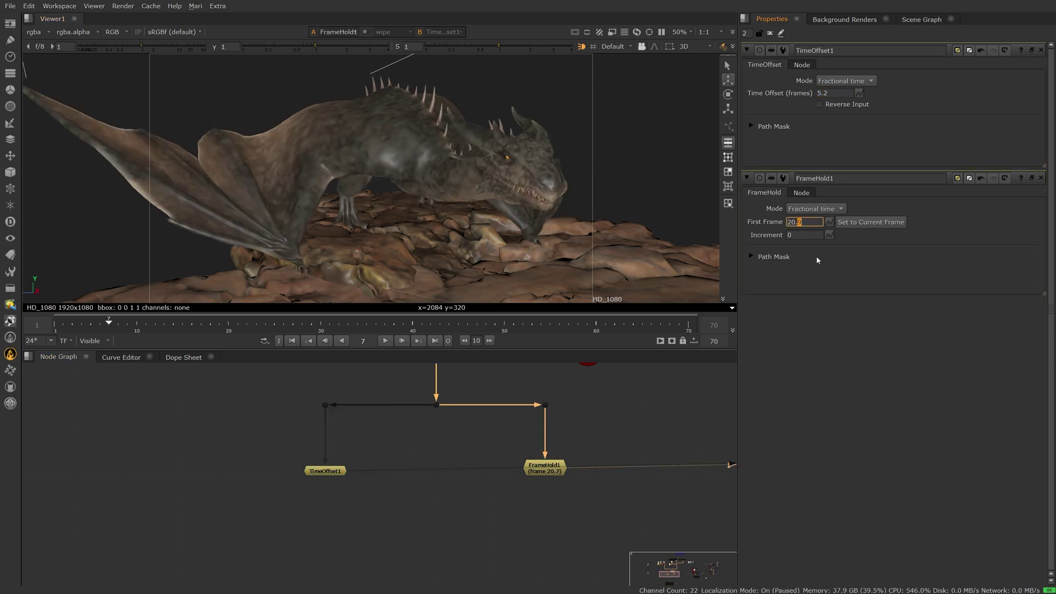
key(Down)
key(Down)
key(Down)
key(Down)
key(Down)
key(Down)
key(Down)
key(Down)
key(Down)
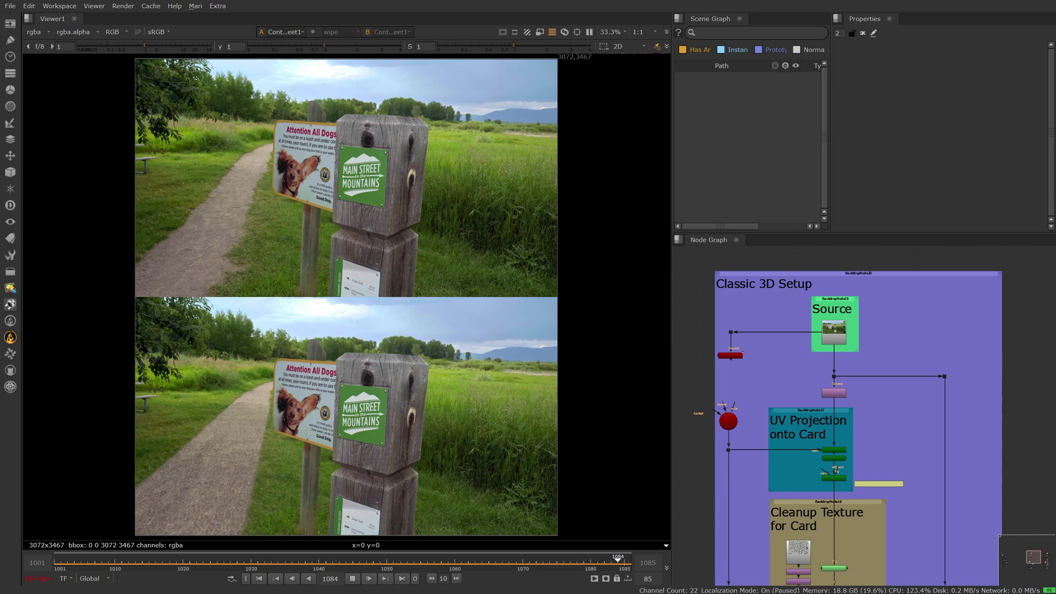
Examine the Classic 3D Setup from its source through UV projection and texture cleanup, and compare it with the New 3D Setup.
scroll(796, 532, up, 3)
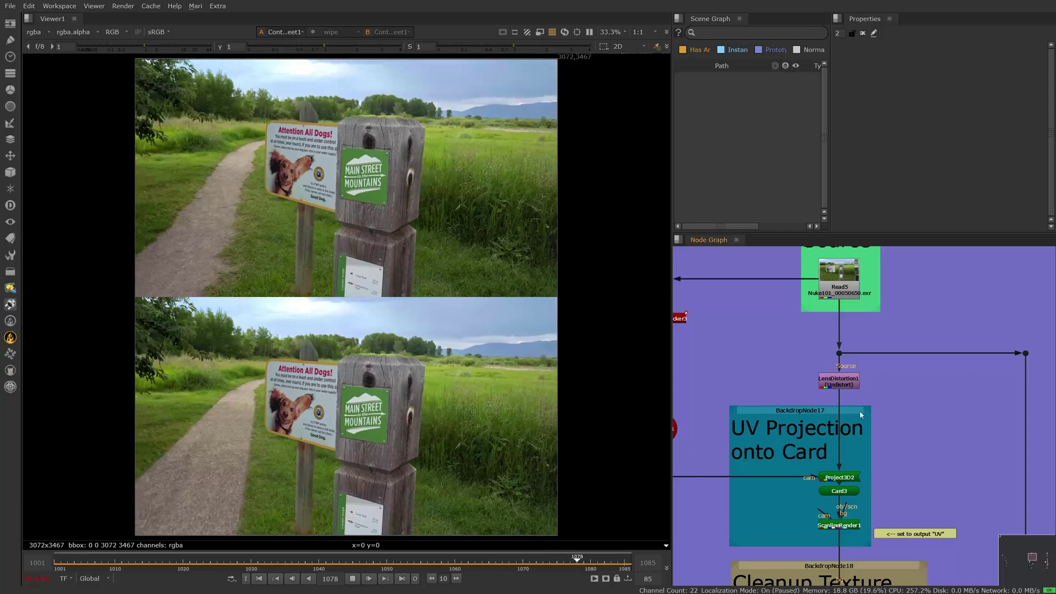
middle_drag(887, 371, 908, 332)
scroll(914, 411, up, 1)
middle_drag(914, 411, 919, 360)
scroll(920, 363, down, 8)
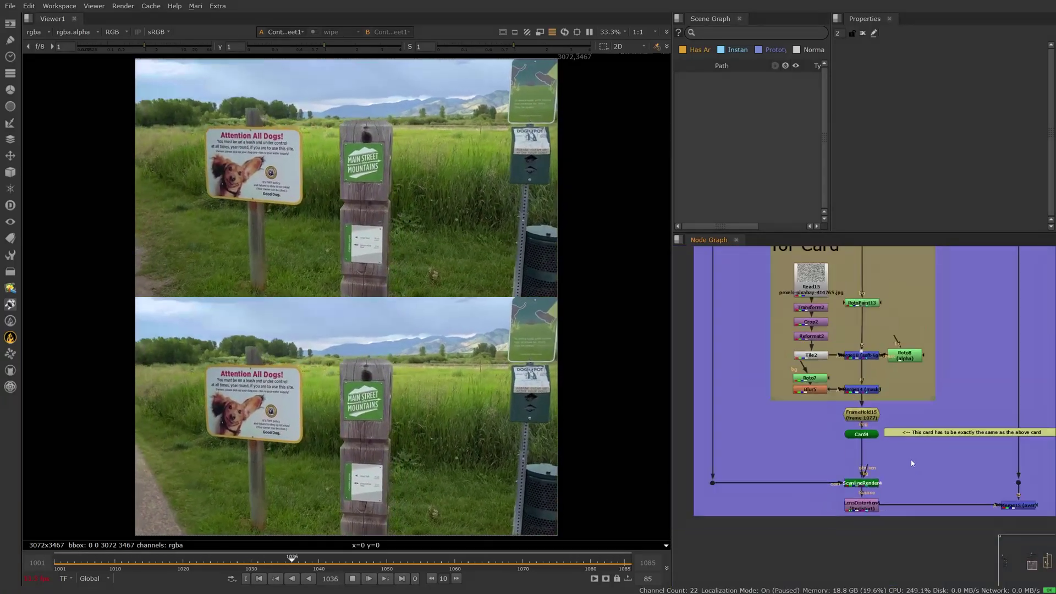
middle_drag(907, 453, 859, 565)
middle_drag(911, 424, 641, 412)
middle_drag(783, 377, 804, 378)
scroll(782, 373, up, 2)
scroll(805, 379, up, 3)
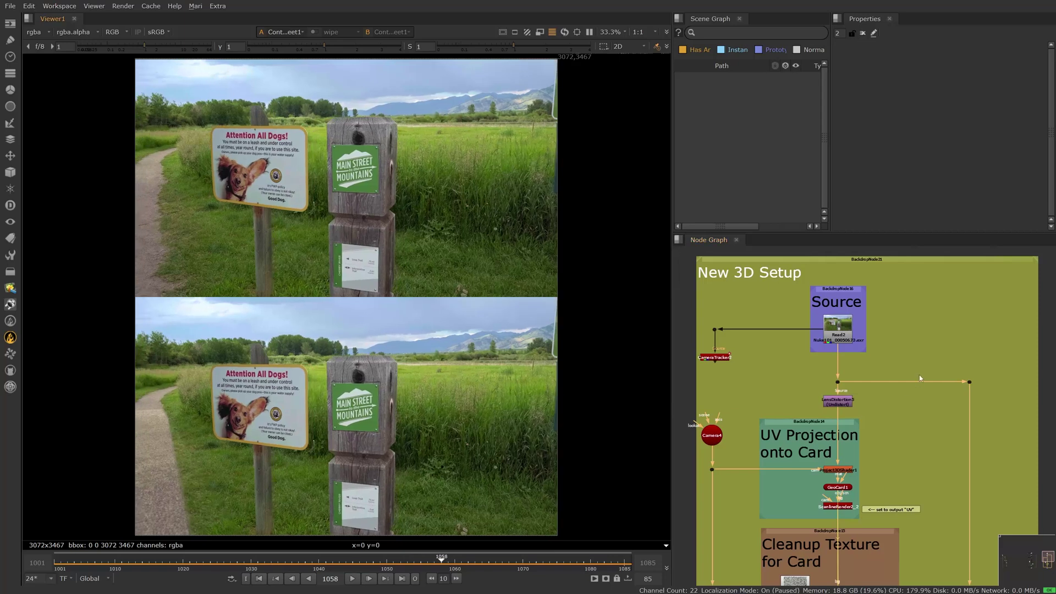
View the Read2 source footage, open CameraTracker2's properties, and scrub through the tracks to frame 1079.
key(1)
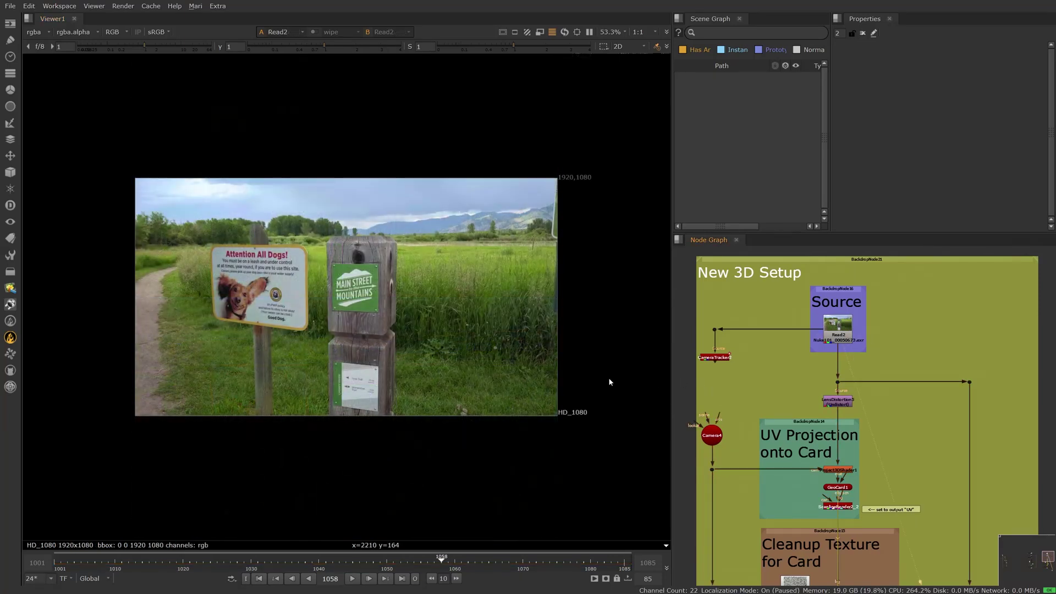
double_click(713, 358)
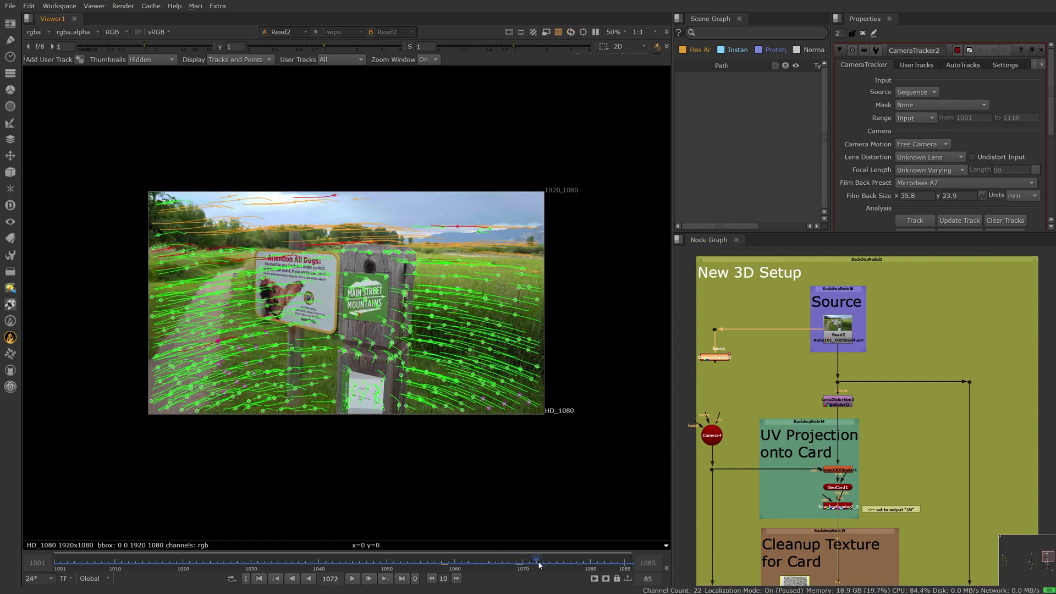
drag(539, 565, 587, 565)
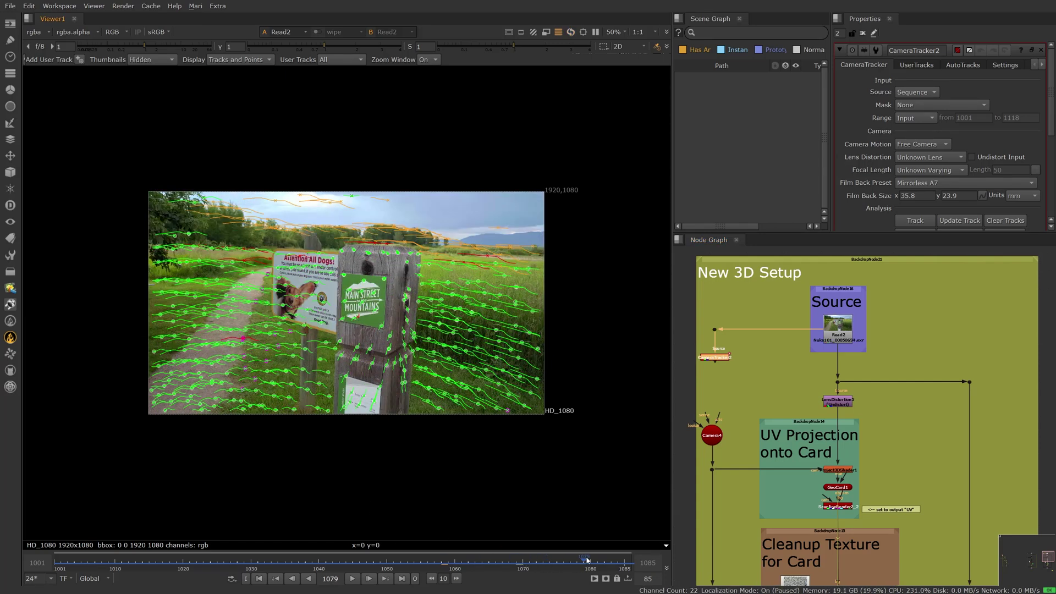
Create a card from the selected tracks on the gravel path and delete the card's node from the graph again.
right_click(230, 360)
mouse_move(262, 402)
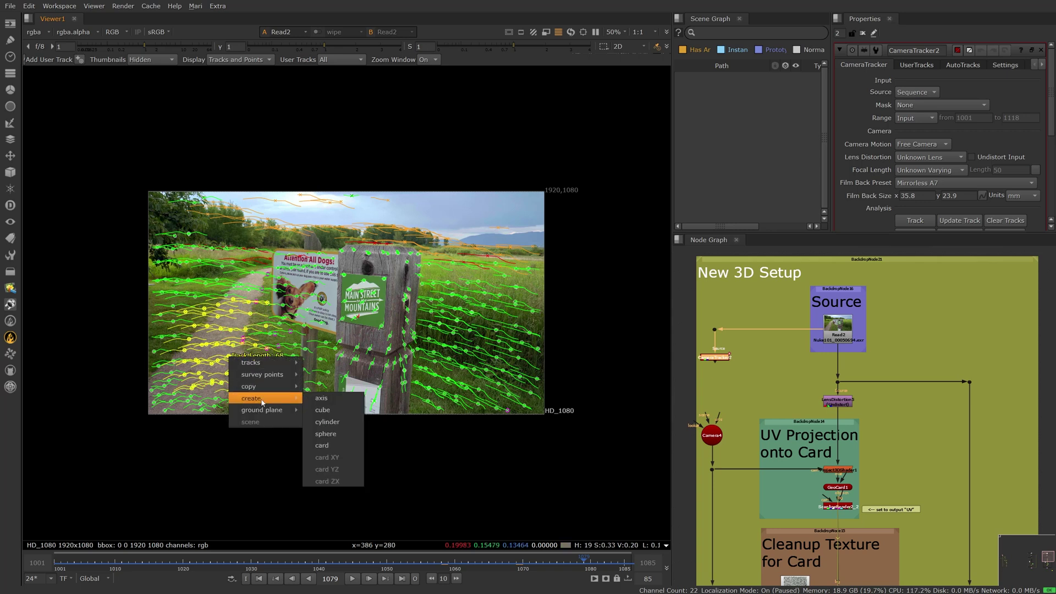
click(327, 445)
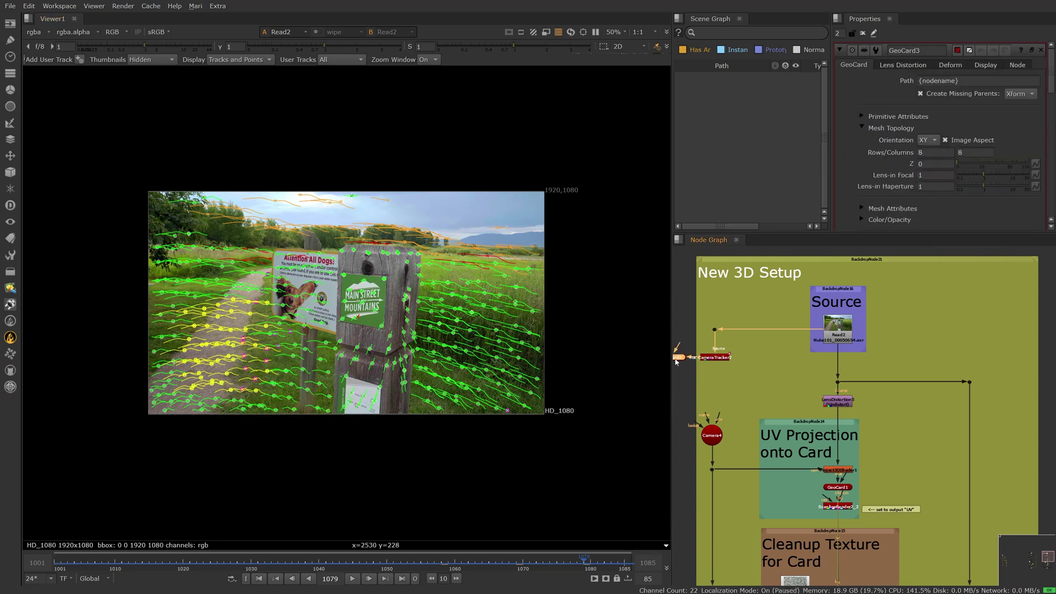
scroll(764, 378, up, 5)
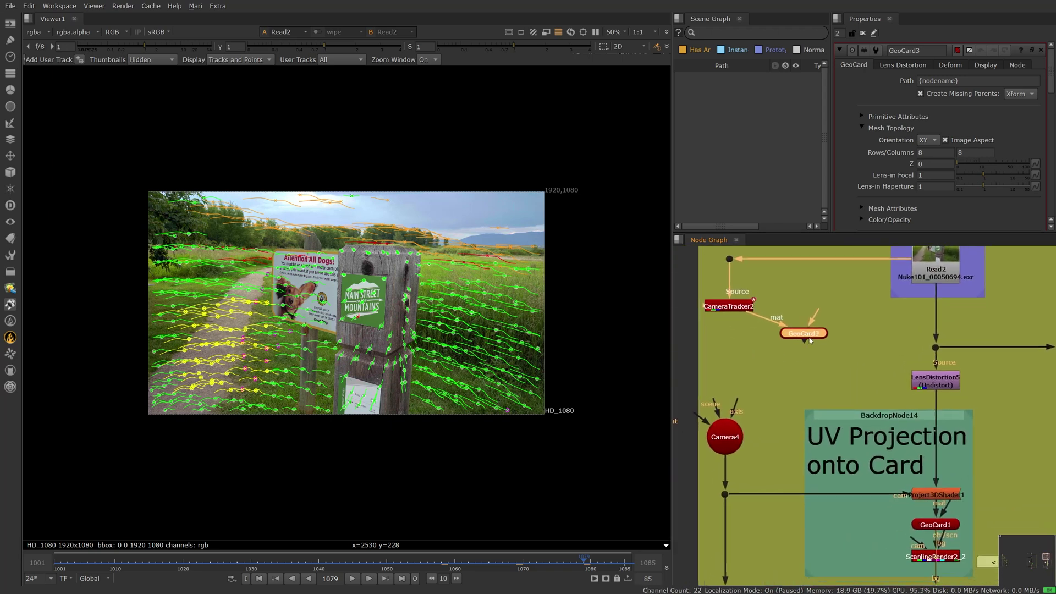
key(Delete)
Inspect CameraTracker2's solve and export settings and the GeoCard1 branch in the UV Projection onto Card group.
middle_drag(727, 303, 732, 271)
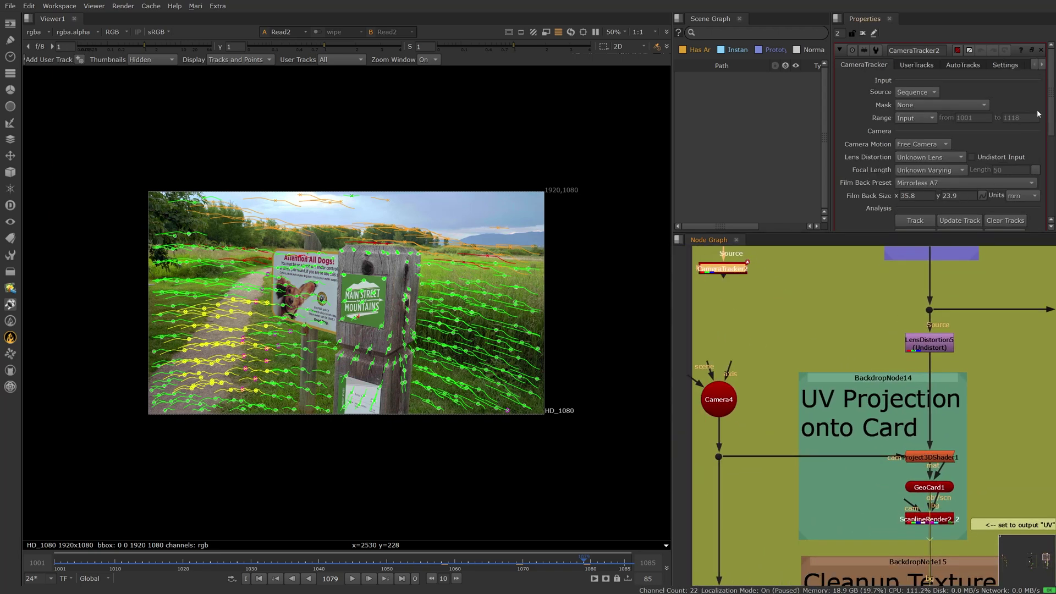
scroll(1053, 117, down, 3)
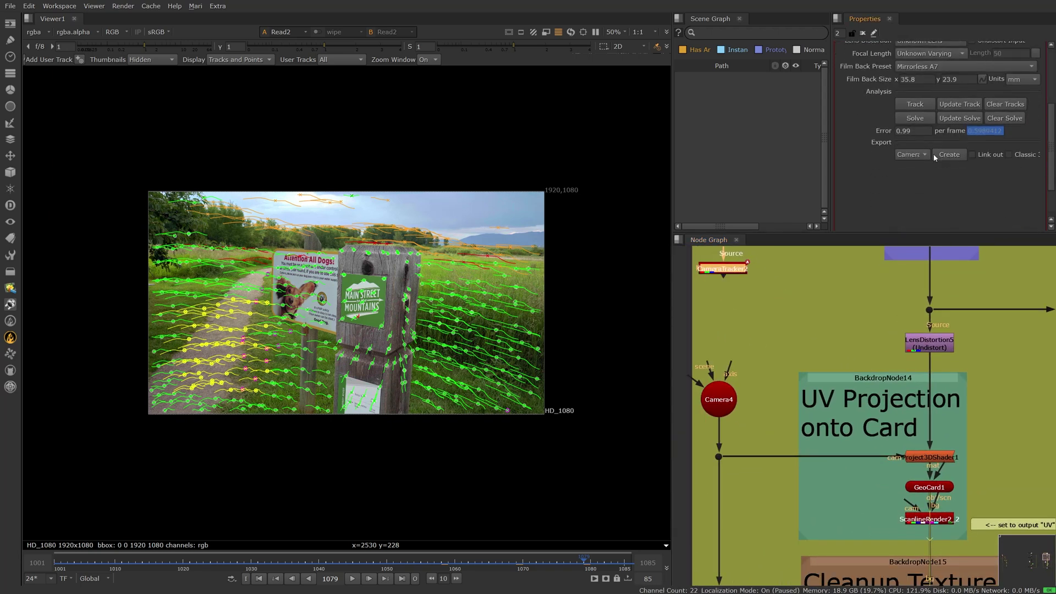
drag(733, 329, 799, 330)
middle_drag(823, 357, 777, 300)
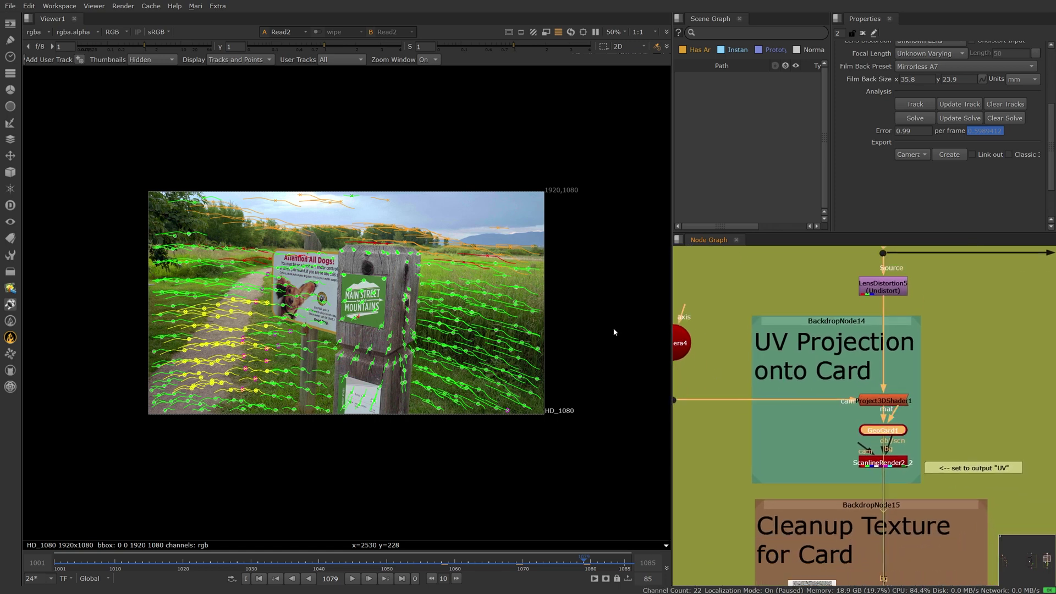
View GeoCard1's projection in 3D, inspect ScanlineRender2_2's projection mode, and view its unwrapped UV output.
key(1)
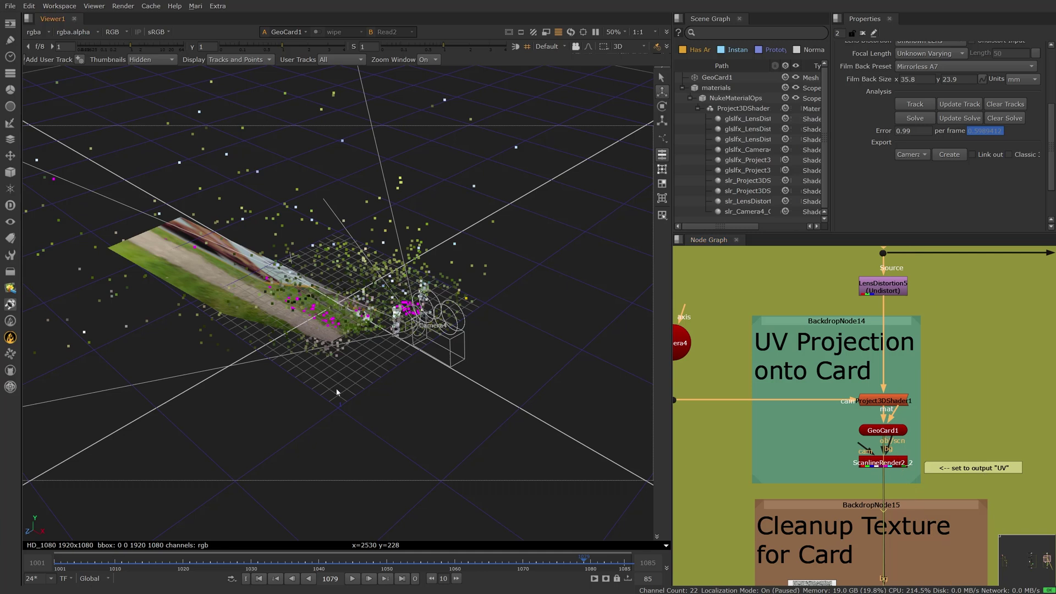
ctrl+drag(337, 390, 497, 411)
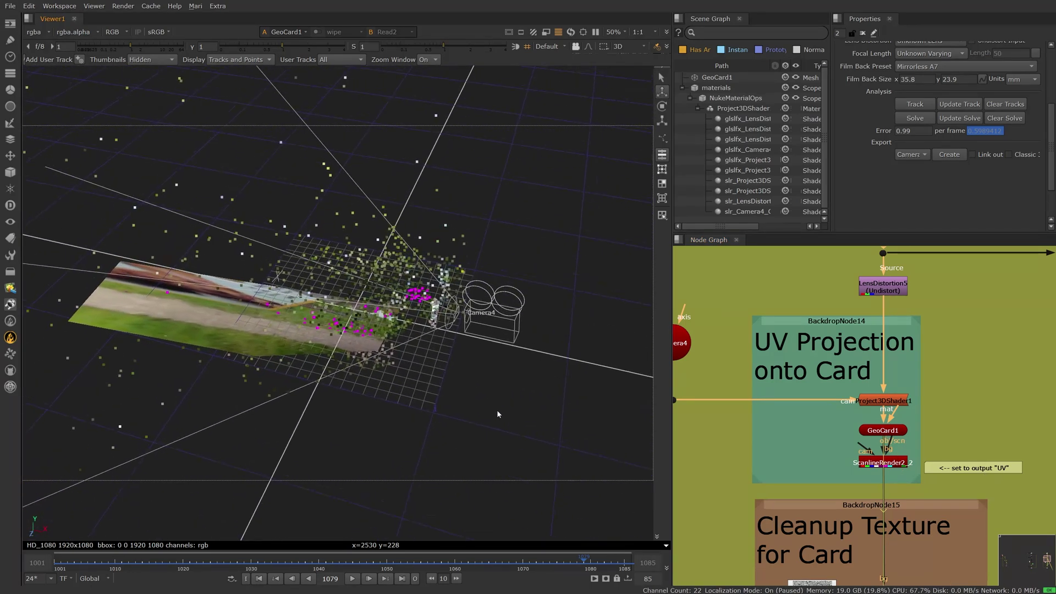
double_click(878, 468)
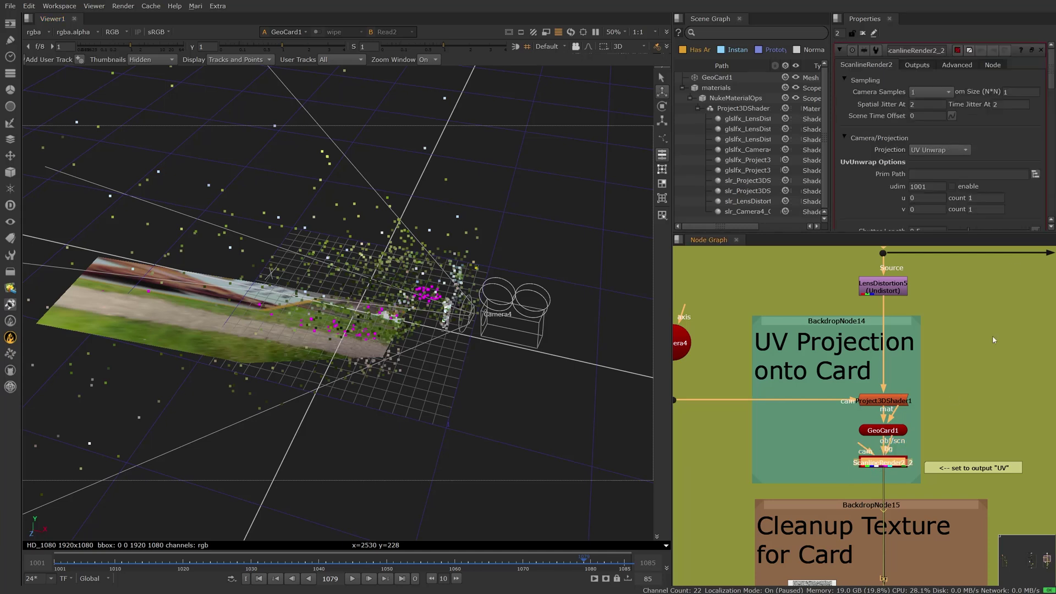
click(960, 150)
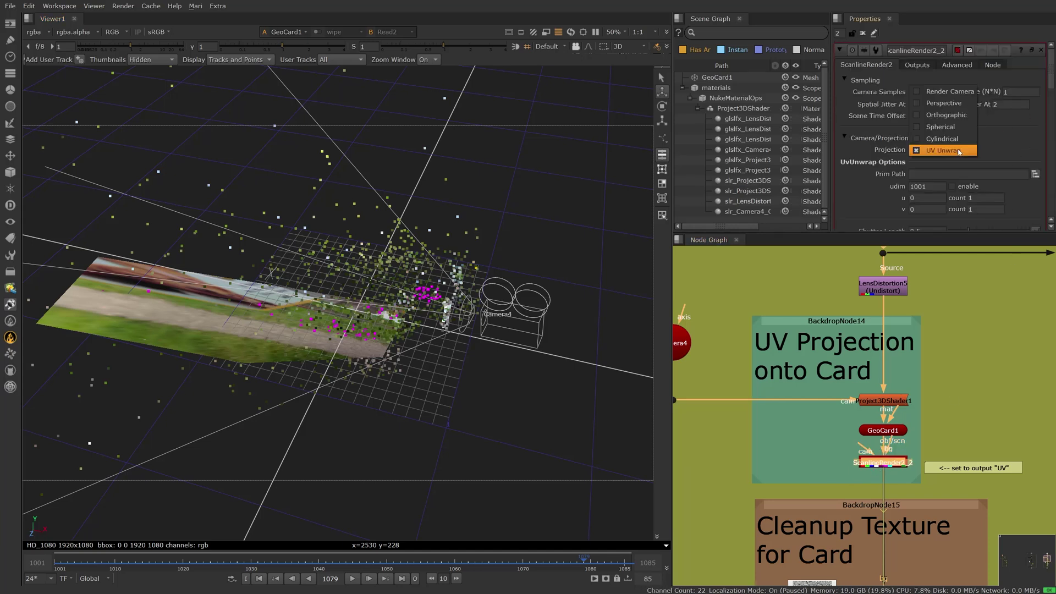
click(960, 151)
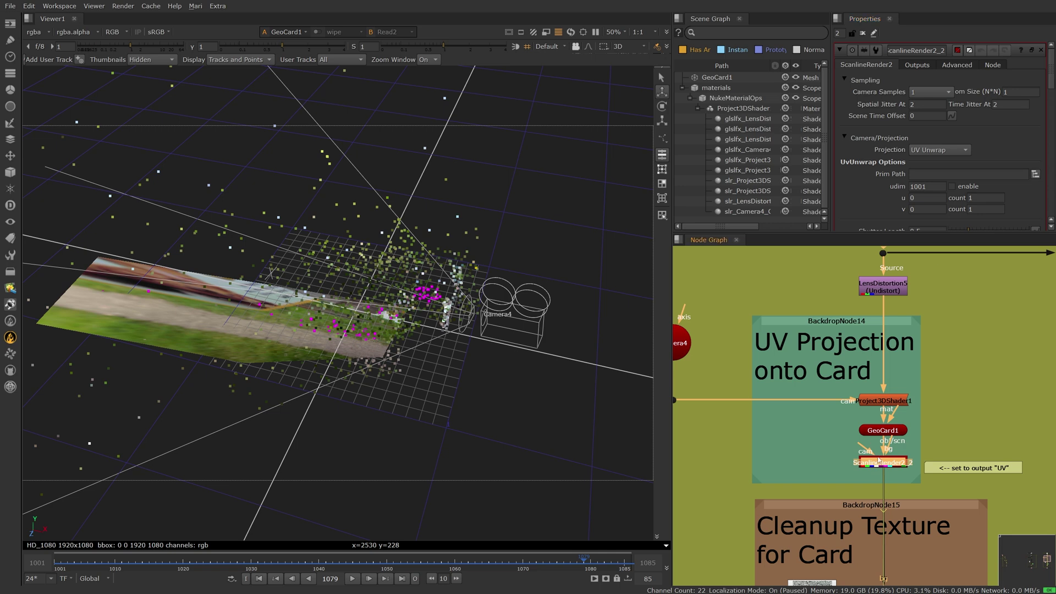
key(Tab)
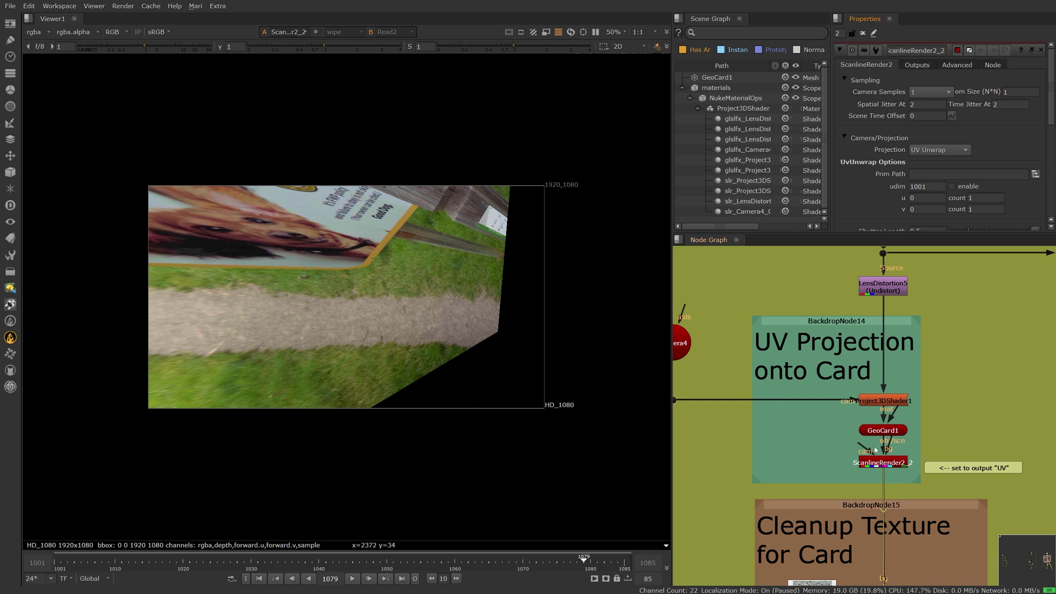
Switch ScanlineRender2_2's projection to Render Camera for comparison and set it back to UV Unwrap.
click(947, 152)
click(950, 91)
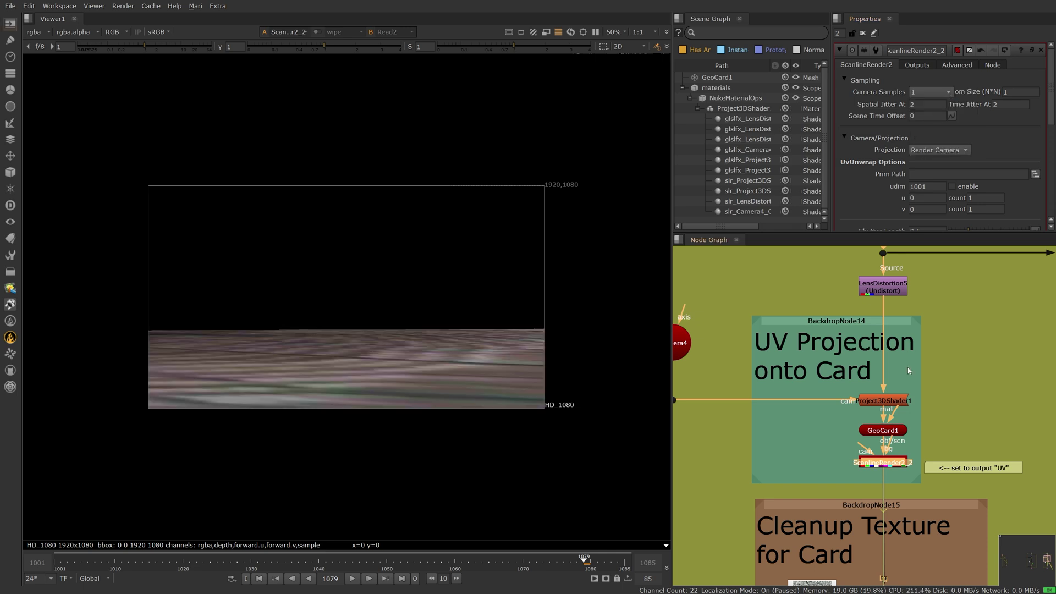
click(940, 149)
click(952, 200)
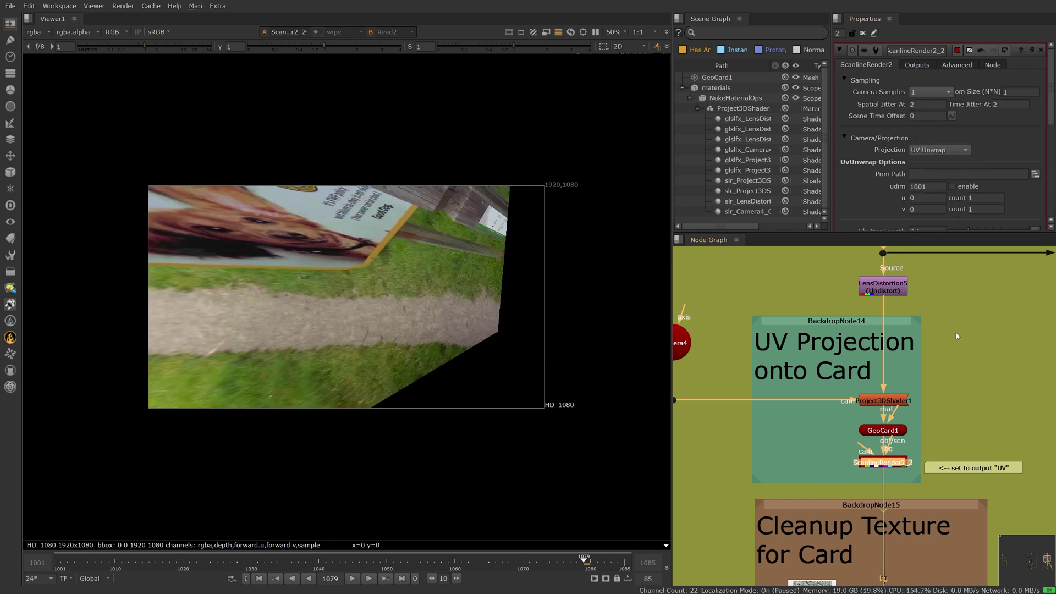
Open RotoPaint12 in the Cleanup Texture for Card group, view its fitted output, and go to frame 1077.
scroll(923, 463, down, 5)
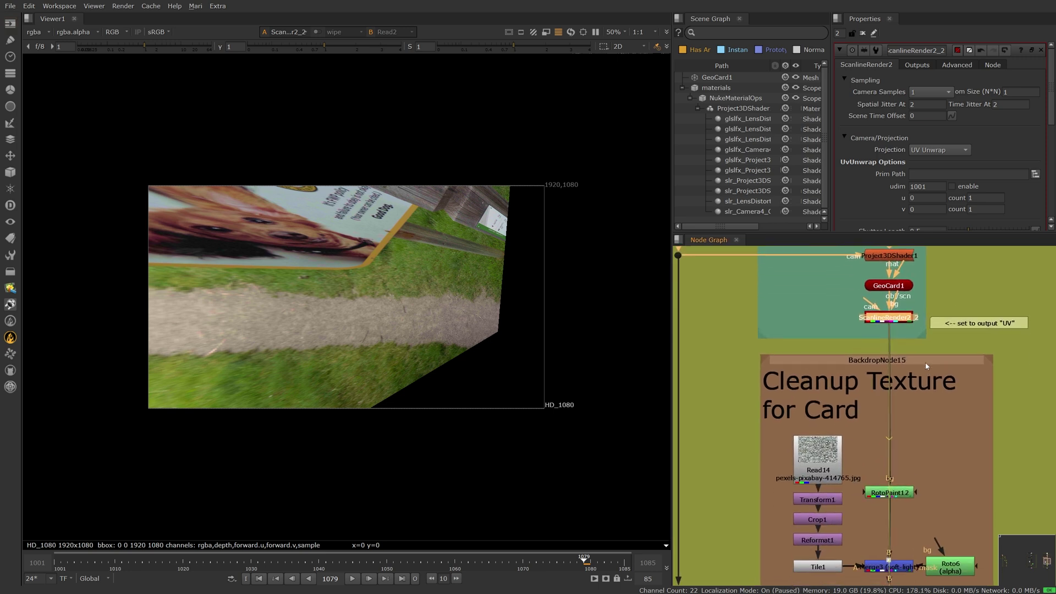
click(901, 486)
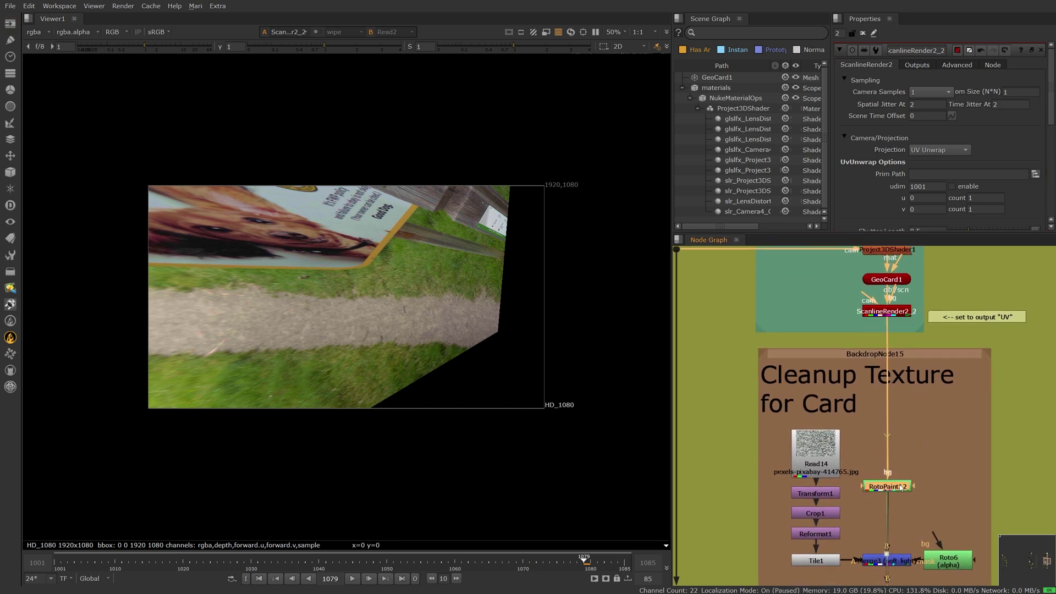
double_click(900, 488)
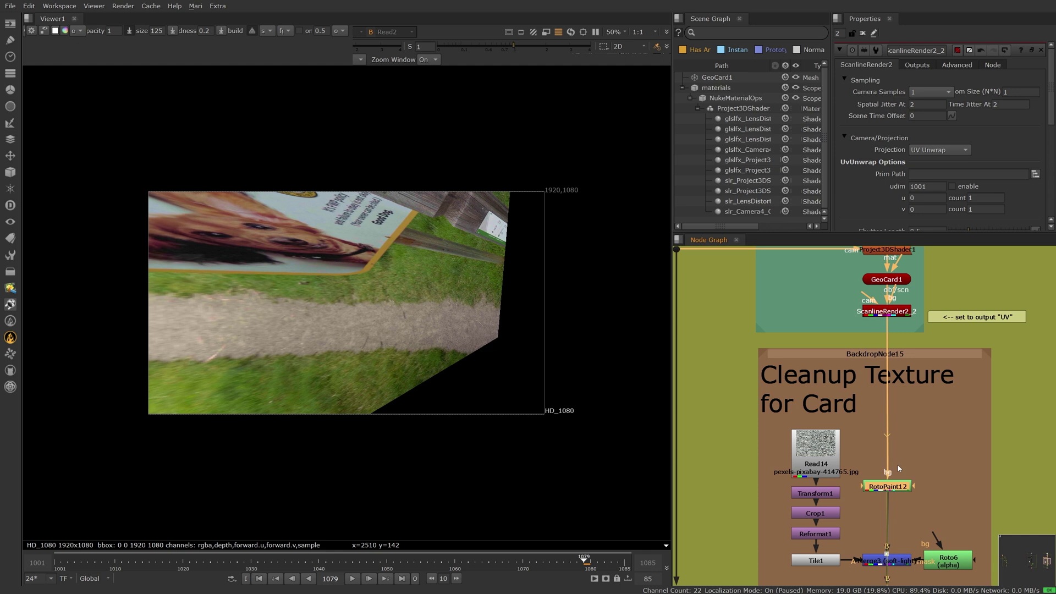
key(1)
key(f)
click(571, 564)
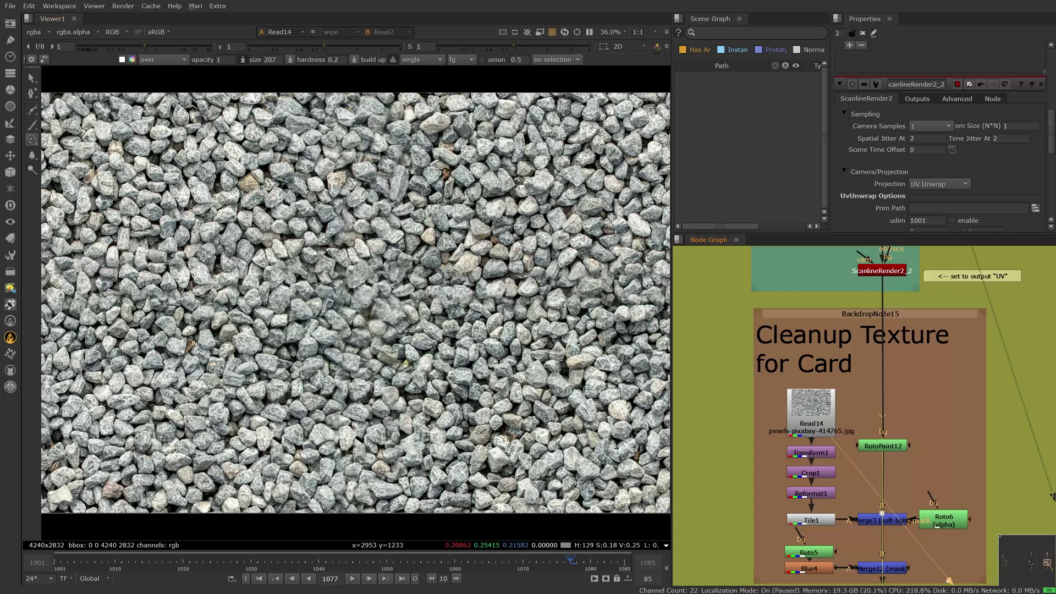
View the gravel texture branch at Transform1 and Tile1, and the combined results at Merge3 and Merge12.
click(829, 455)
key(1)
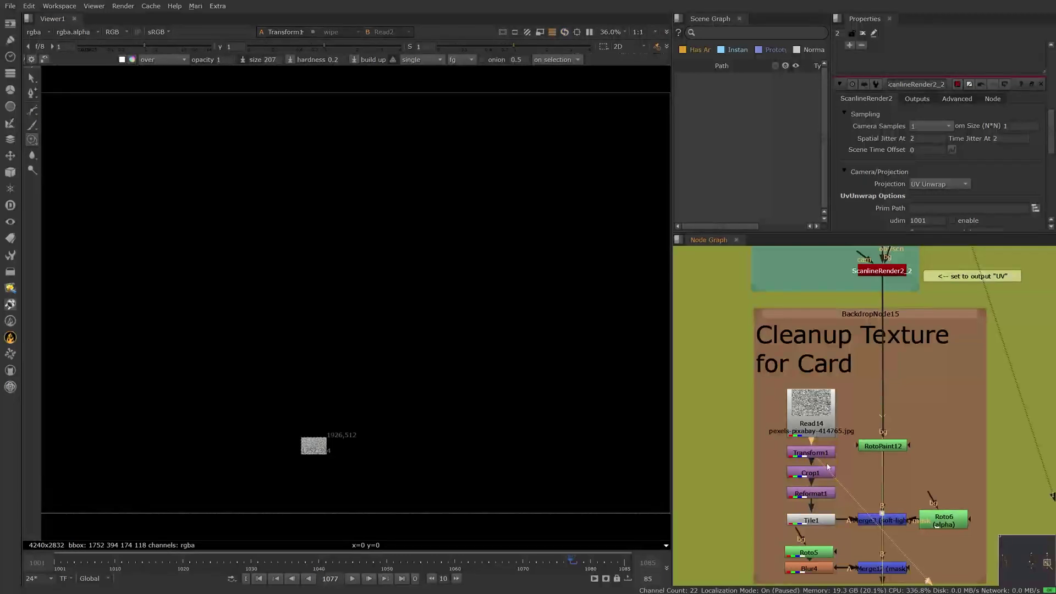
click(810, 520)
key(1)
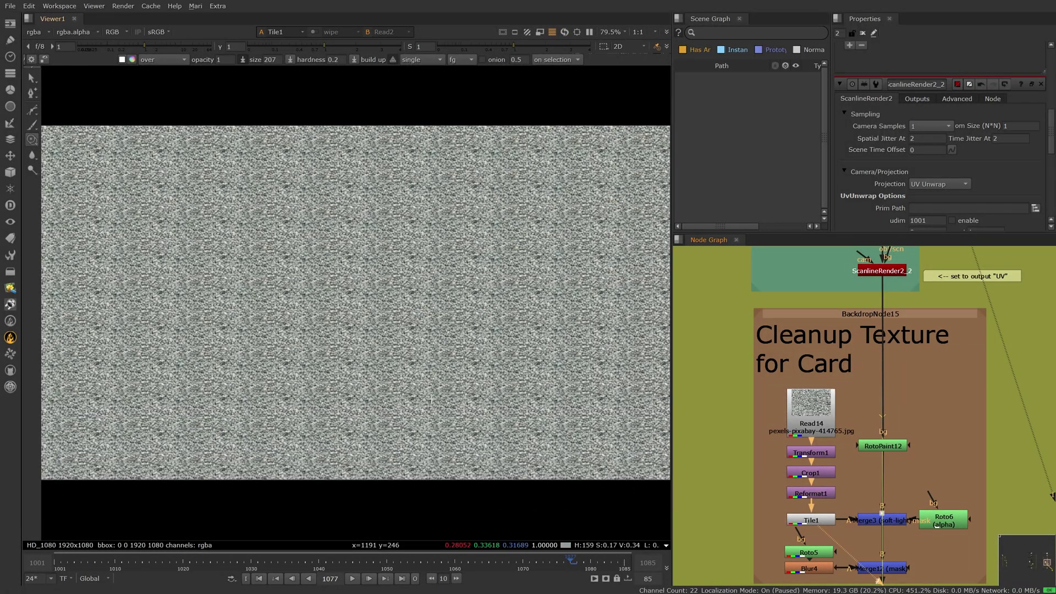
click(897, 522)
key(1)
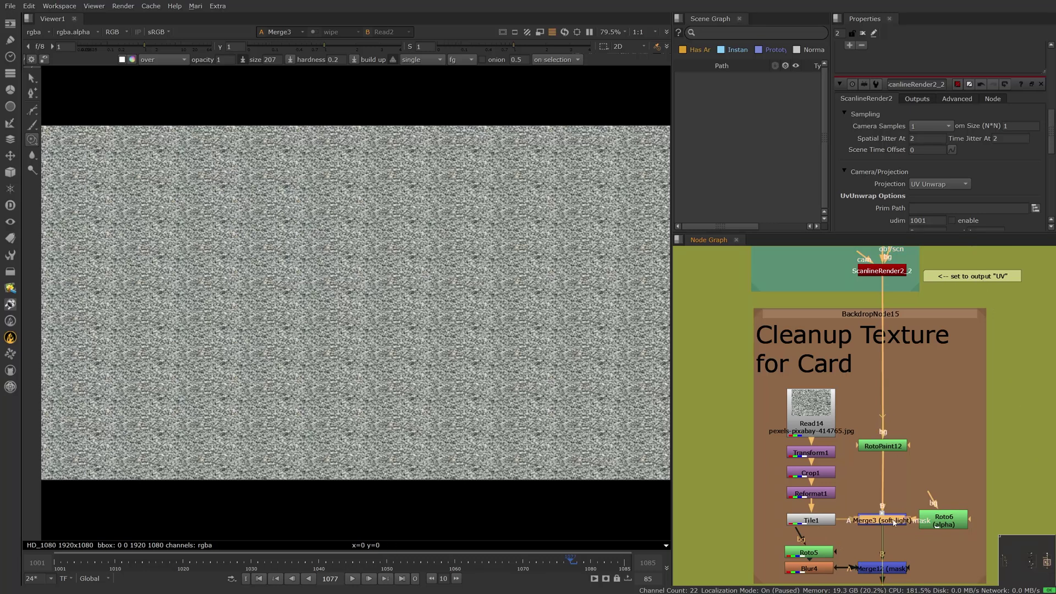
scroll(922, 524, down, 2)
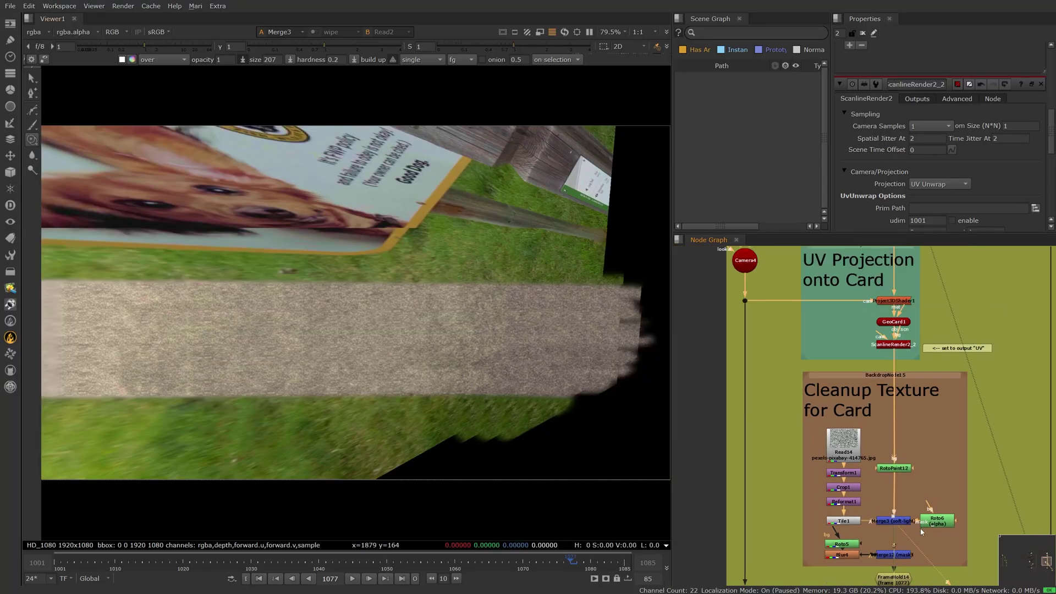
middle_drag(905, 553, 853, 430)
click(853, 431)
key(1)
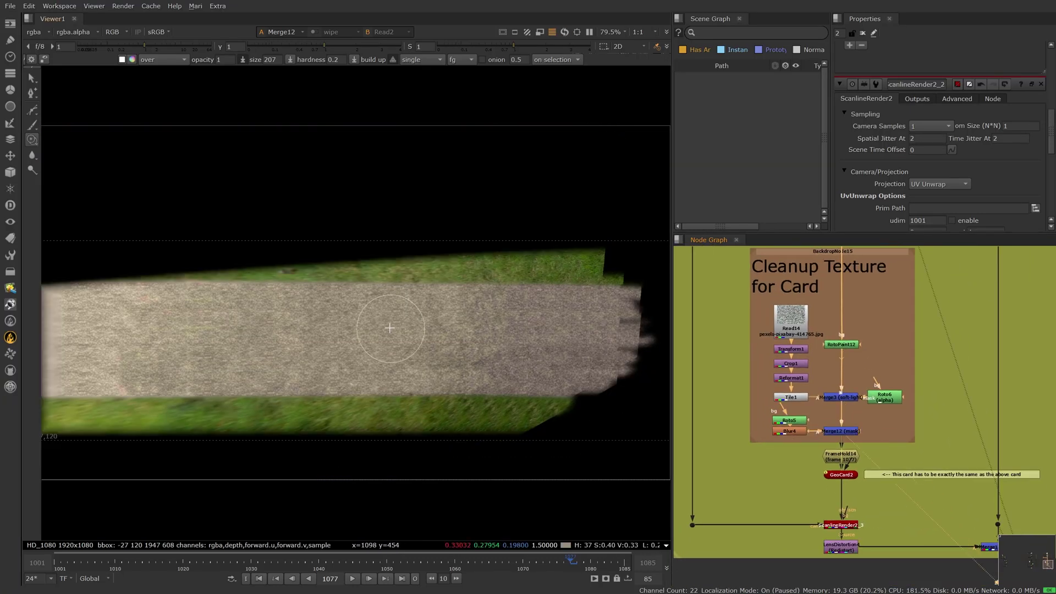
Inspect FrameHold14 beneath the texture cleanup and GeoCard1 in the UV projection group.
middle_drag(842, 470, 845, 462)
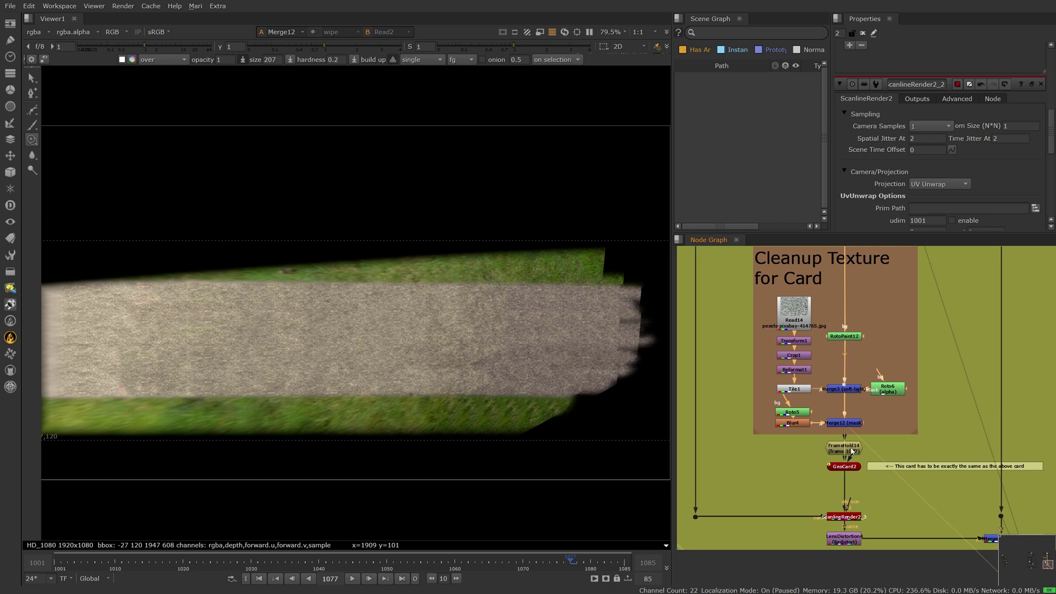
click(839, 451)
middle_drag(841, 451, 812, 538)
click(823, 281)
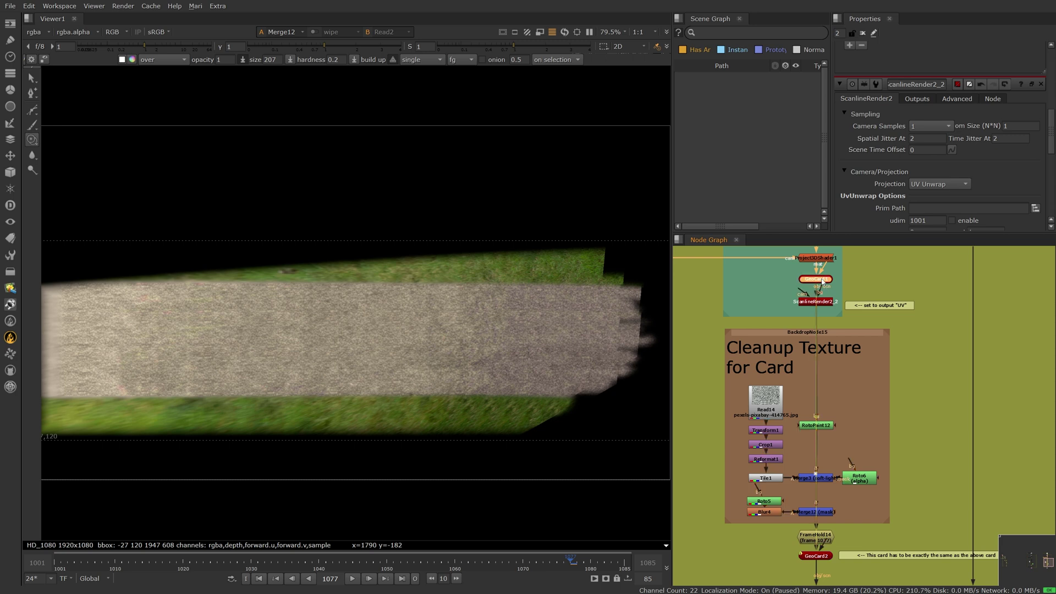
View ScanlineRender2_3's camera render of the cleaned path texture on GeoCard2.
middle_drag(889, 416, 869, 321)
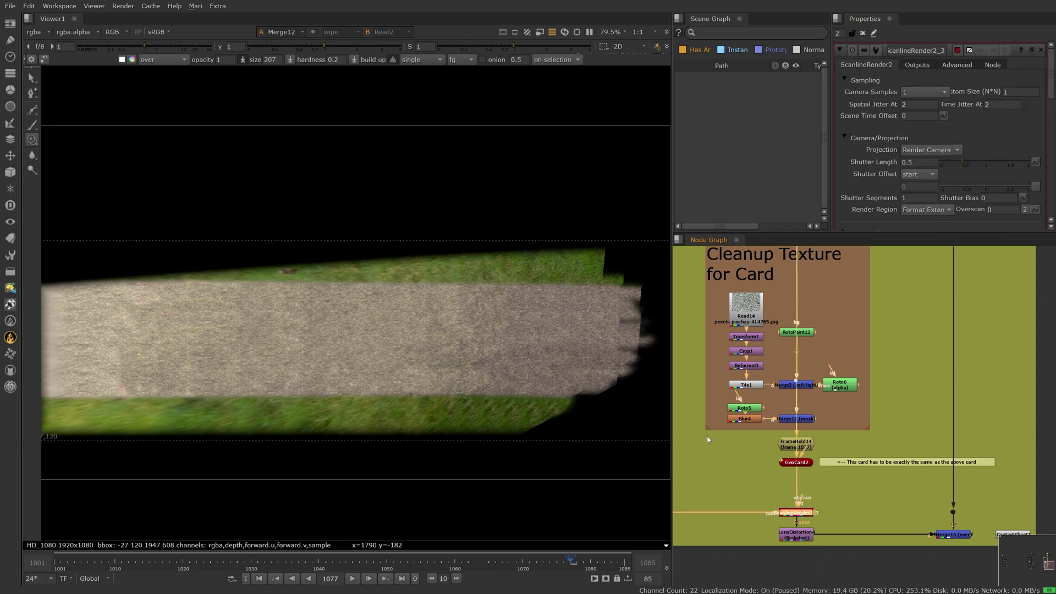
key(1)
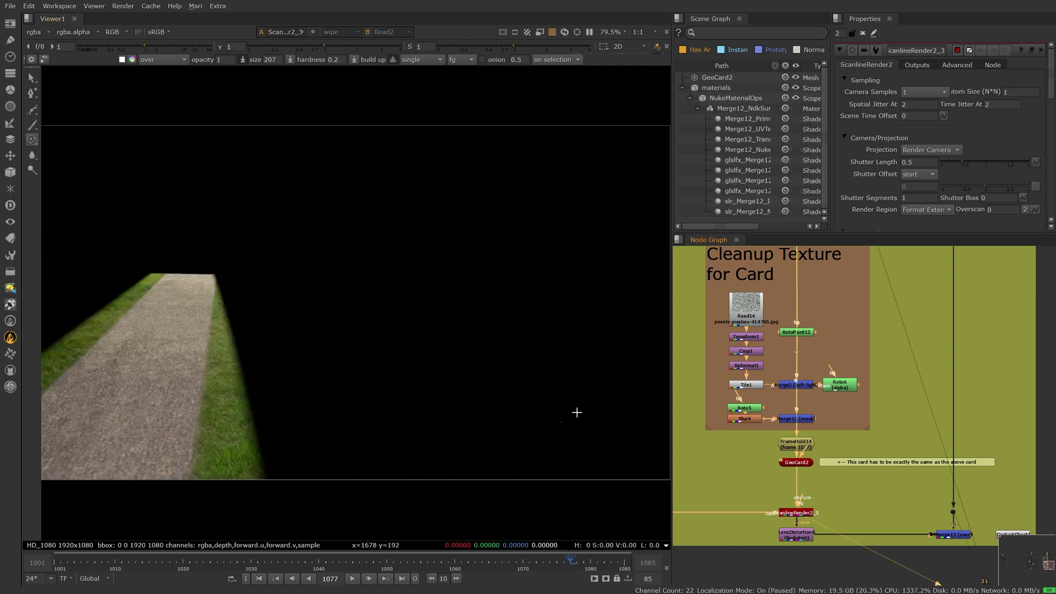
scroll(479, 385, down, 3)
scroll(478, 360, up, 2)
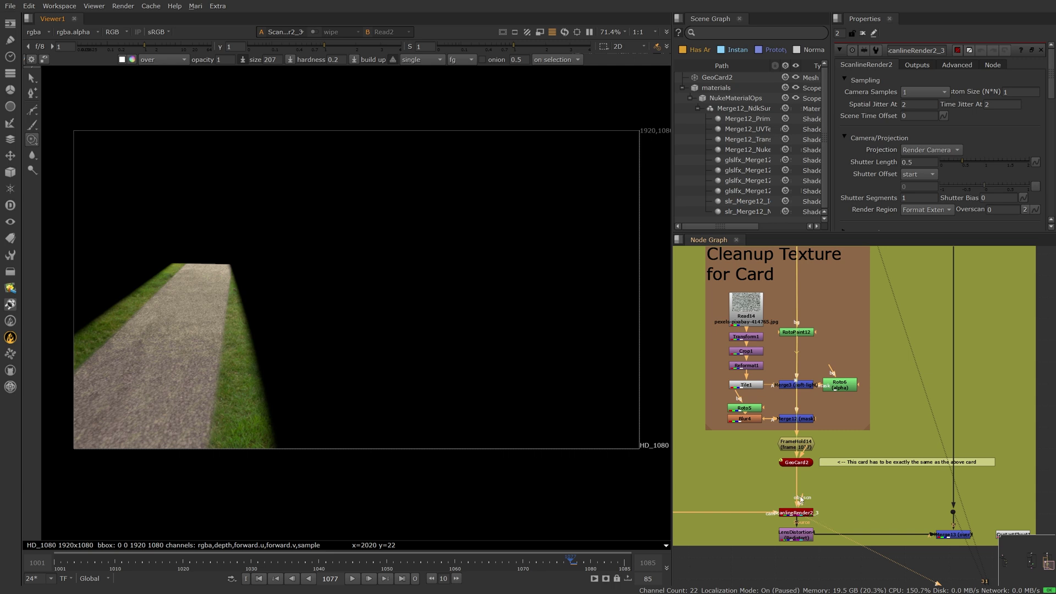
Connect ScanlineRender2_3's background input to the source plate's pipe and disconnect it again.
drag(820, 513, 953, 511)
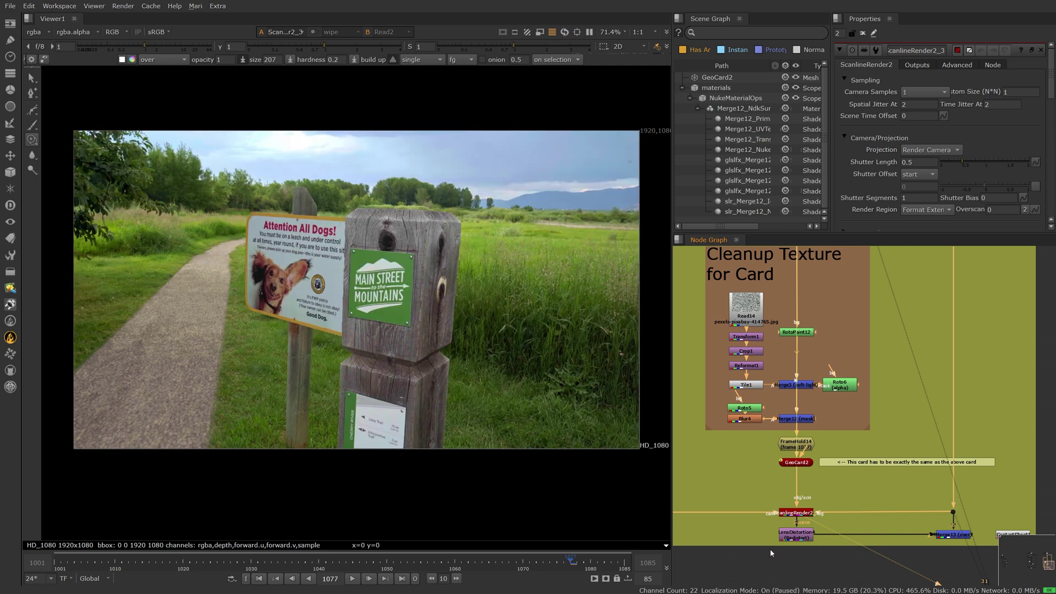
drag(951, 510, 935, 498)
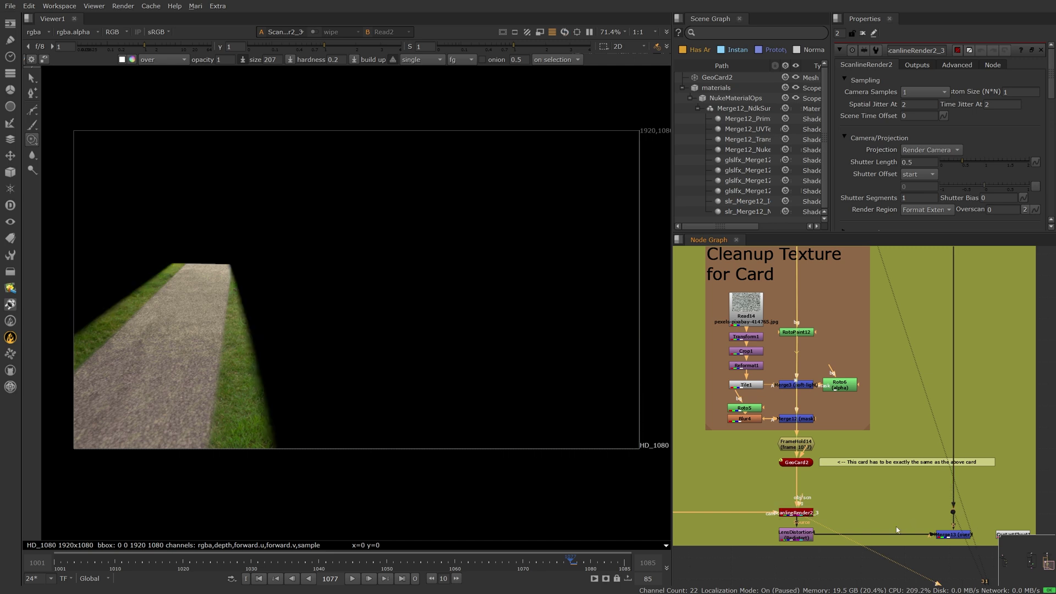
View the final merge that combines the lens-distorted path render with the source plate.
click(801, 537)
click(951, 535)
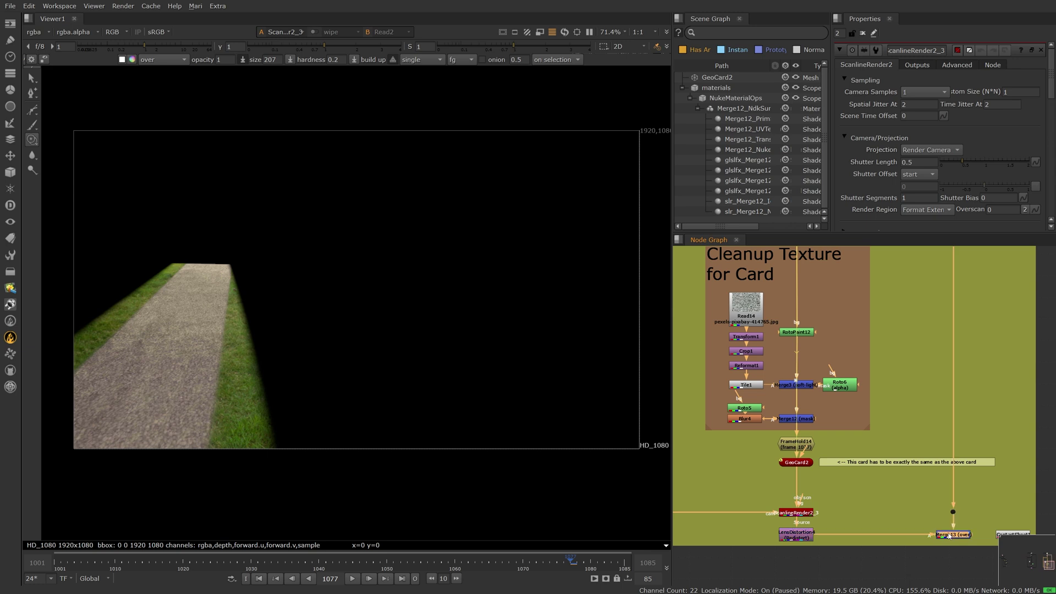
key(1)
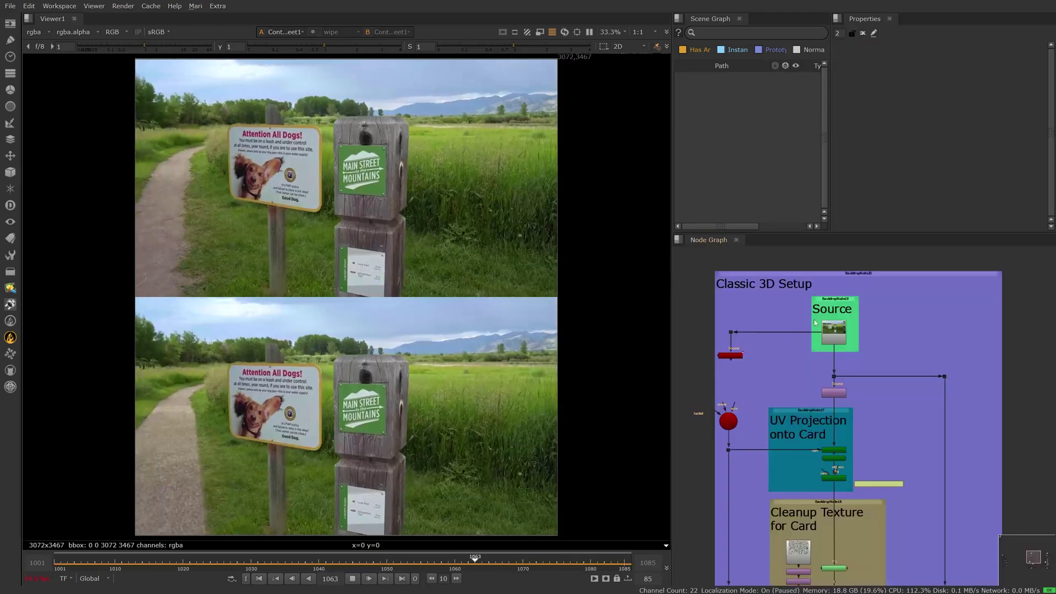
Examine the Classic 3D Setup's node graph down to its final merge, and compare it with the New 3D Setup.
scroll(827, 409, up, 3)
middle_drag(826, 409, 884, 299)
scroll(920, 462, up, 1)
middle_drag(919, 462, 916, 347)
middle_drag(933, 534, 936, 344)
scroll(911, 464, down, 4)
scroll(917, 443, down, 5)
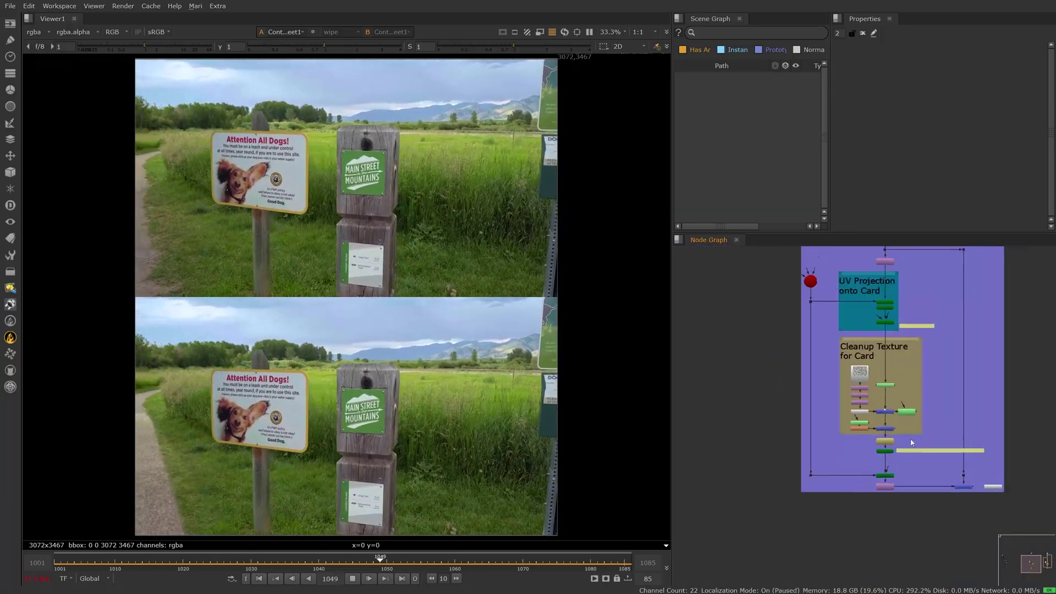
scroll(787, 424, up, 2)
middle_drag(822, 423, 636, 413)
scroll(761, 367, up, 1)
middle_drag(803, 373, 791, 413)
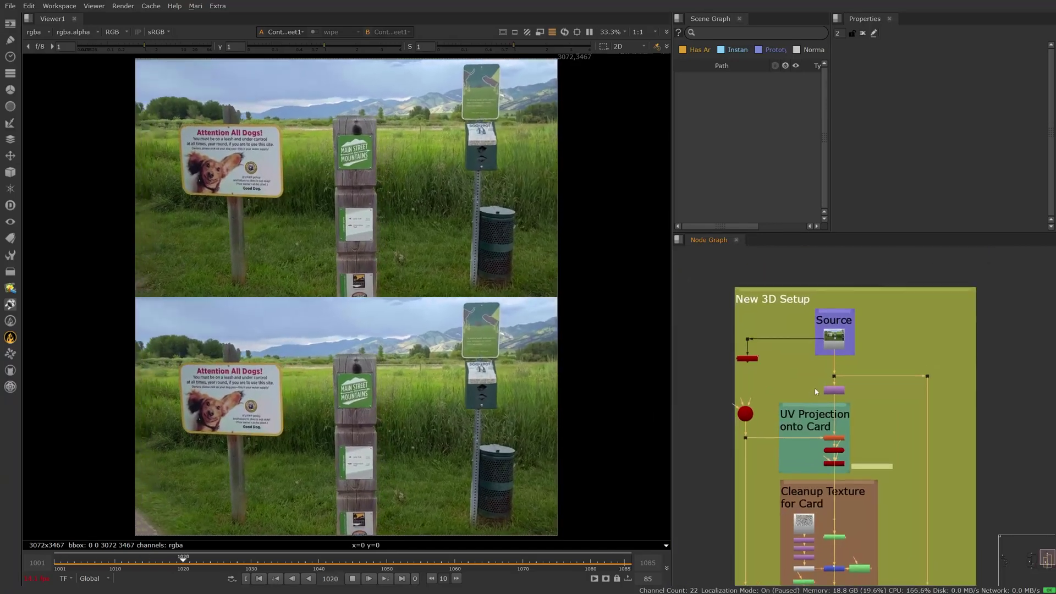
scroll(795, 418, up, 2)
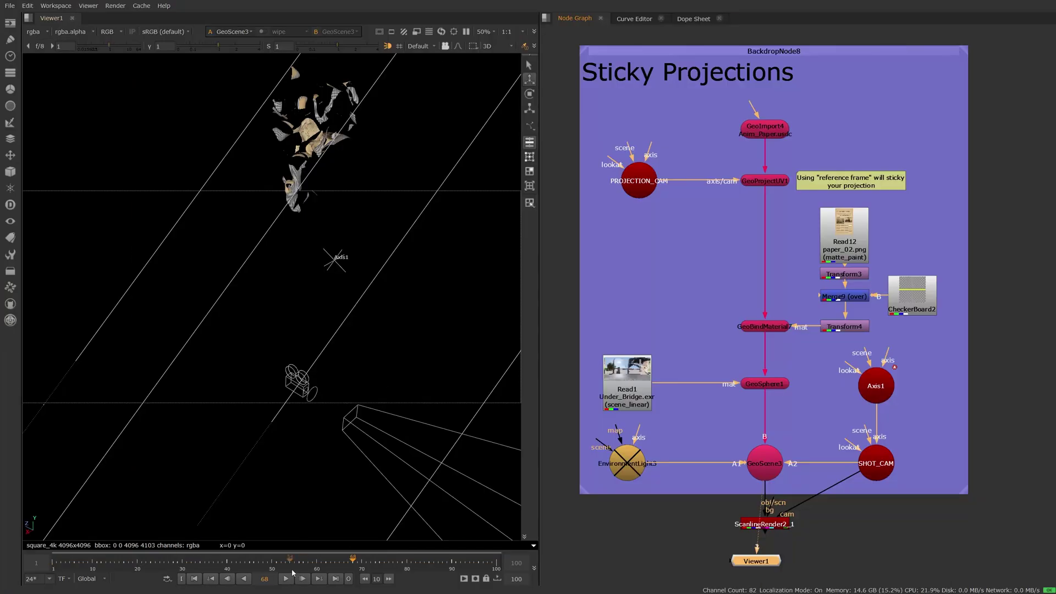
Play the Sticky Projections paper animation and stop it partway for a closer look at the projected texture.
click(286, 578)
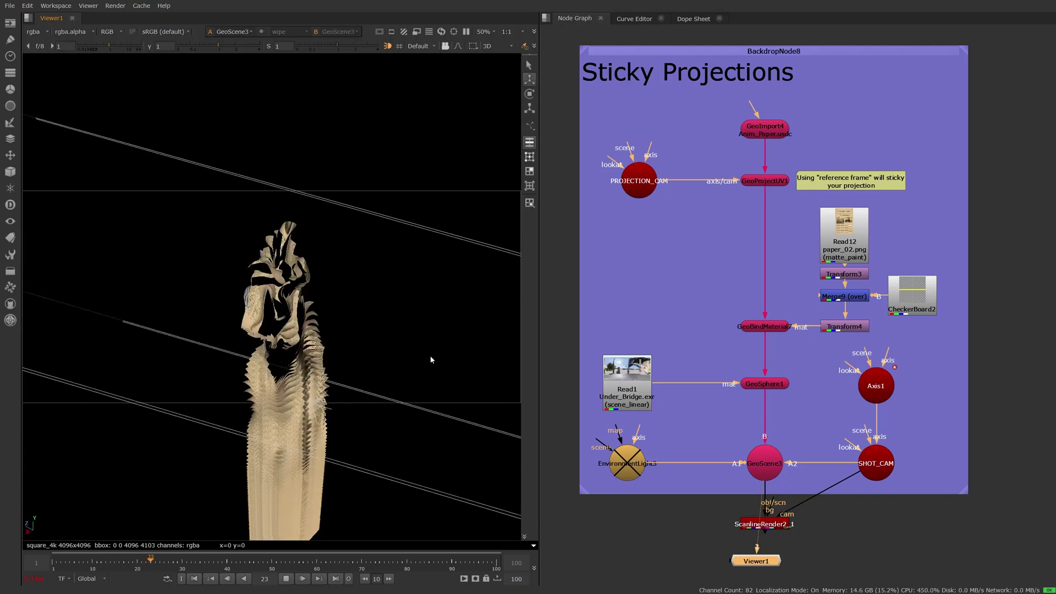
key(k)
scroll(306, 284, up, 2)
scroll(305, 281, up, 1)
Enable the reference frame on GeoProjectUV1 and play the paper animation to check the projection.
double_click(765, 180)
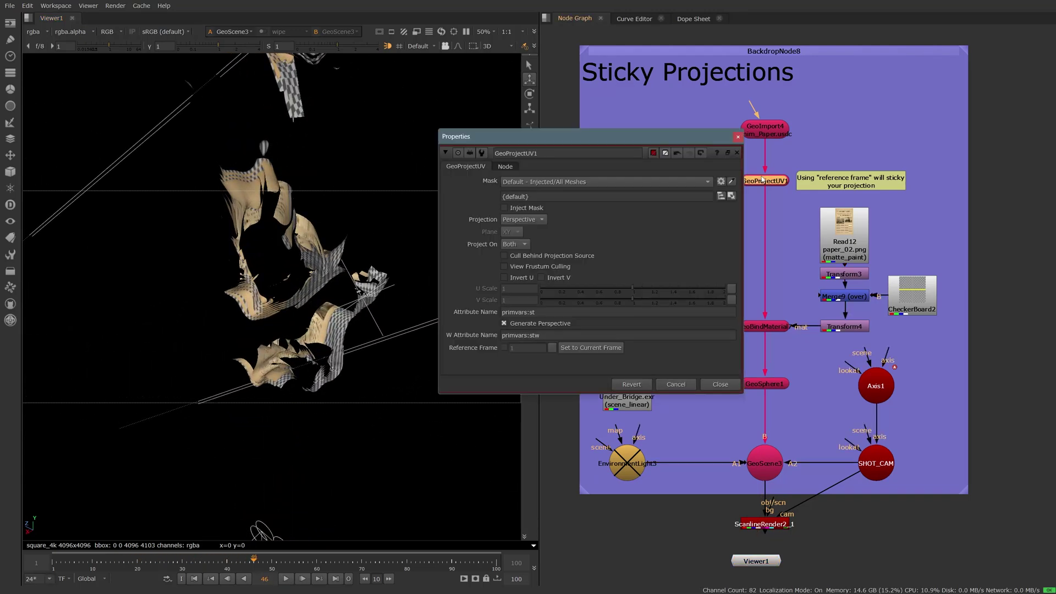
click(720, 384)
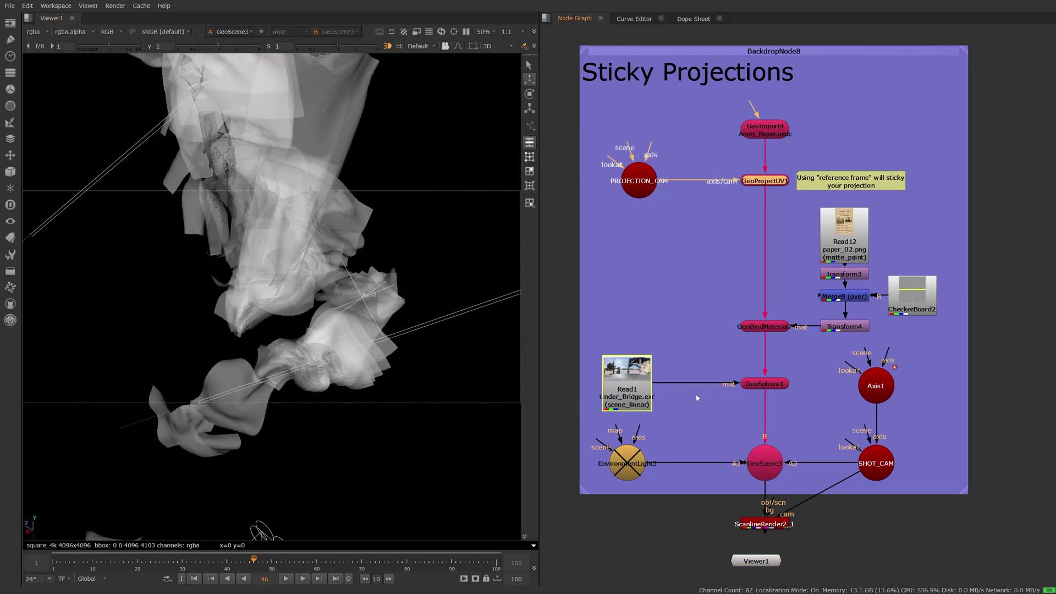
click(287, 579)
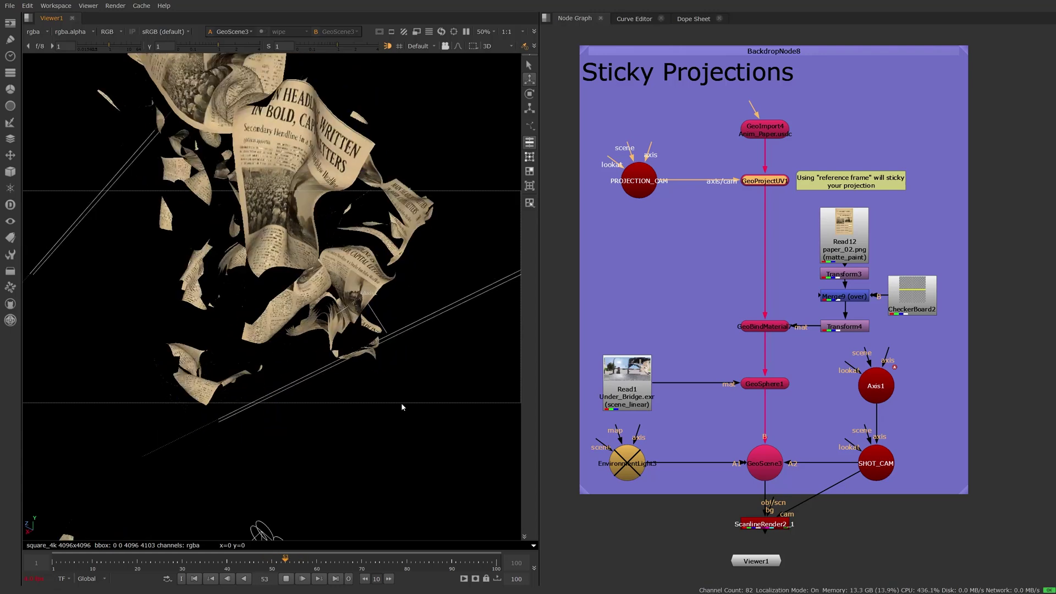
click(287, 579)
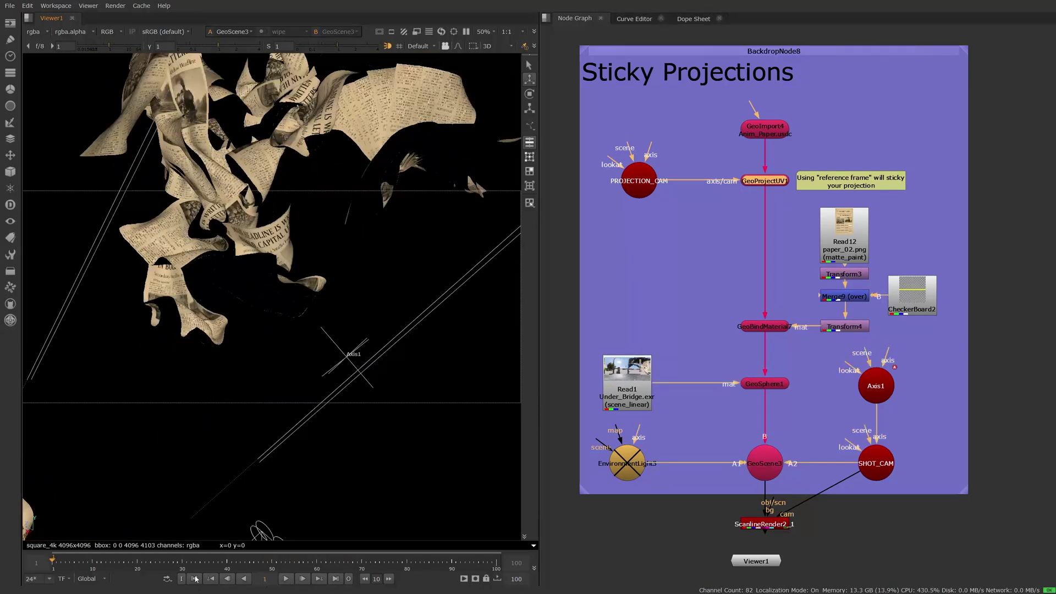
Return to frame 1, look through SHOT_CAM in the viewer, and play the paper animation.
click(193, 578)
click(420, 46)
click(419, 78)
click(286, 579)
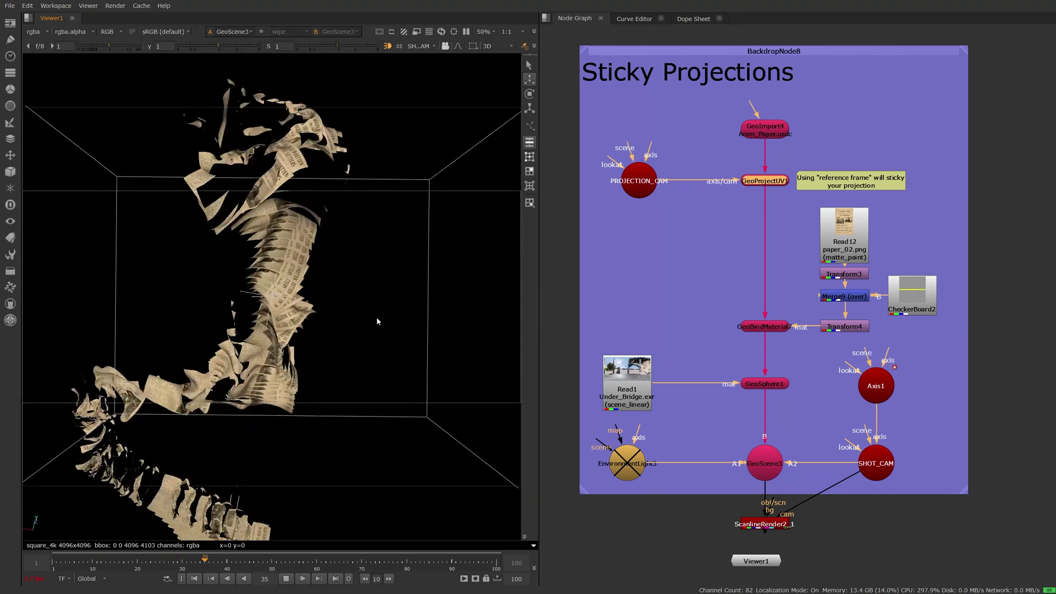
Check the sticky projection on the GeoScene3 output while the paper animation plays.
click(756, 561)
drag(768, 472, 768, 472)
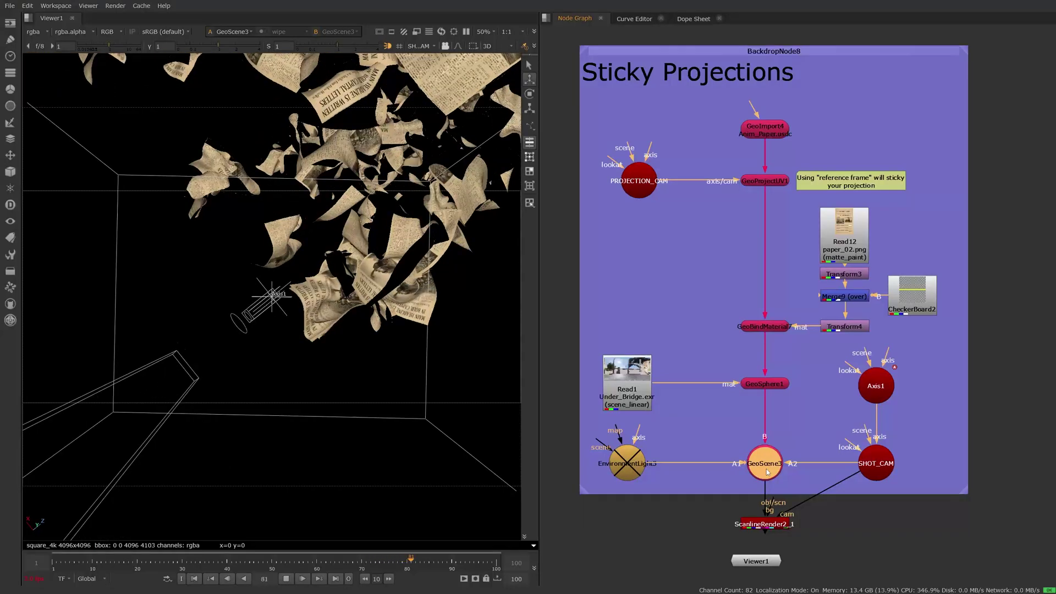
click(388, 47)
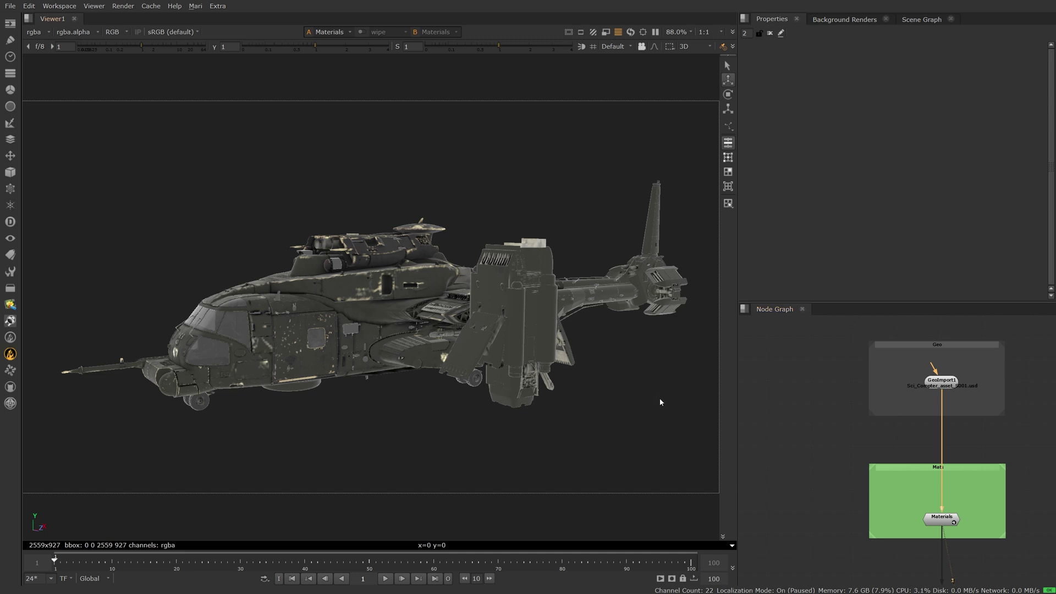
Expand the Materials group and look over its shader and texture networks.
click(943, 518)
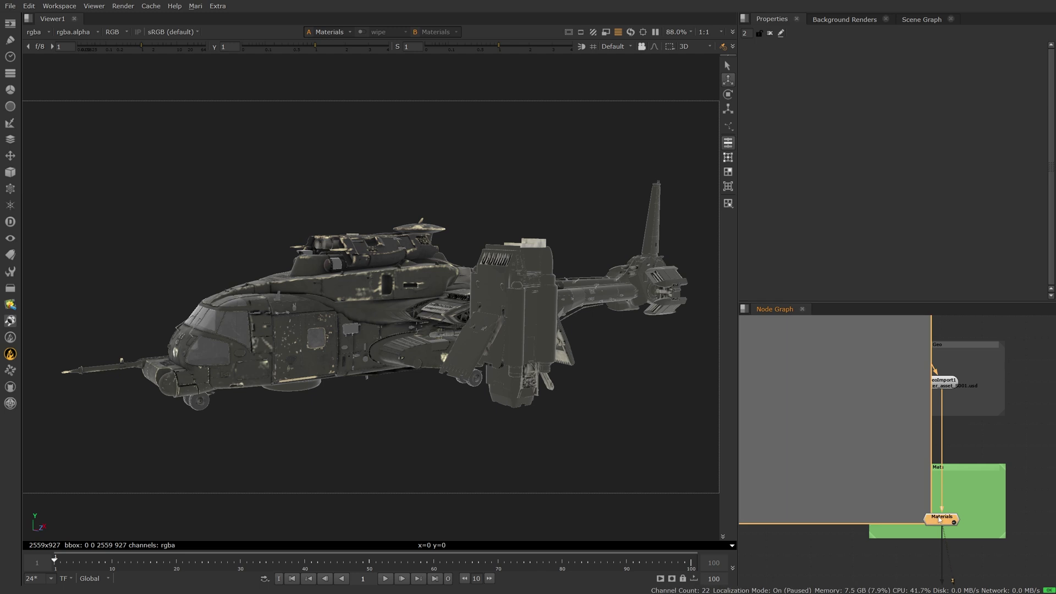
middle_drag(853, 456, 933, 550)
scroll(886, 490, down, 3)
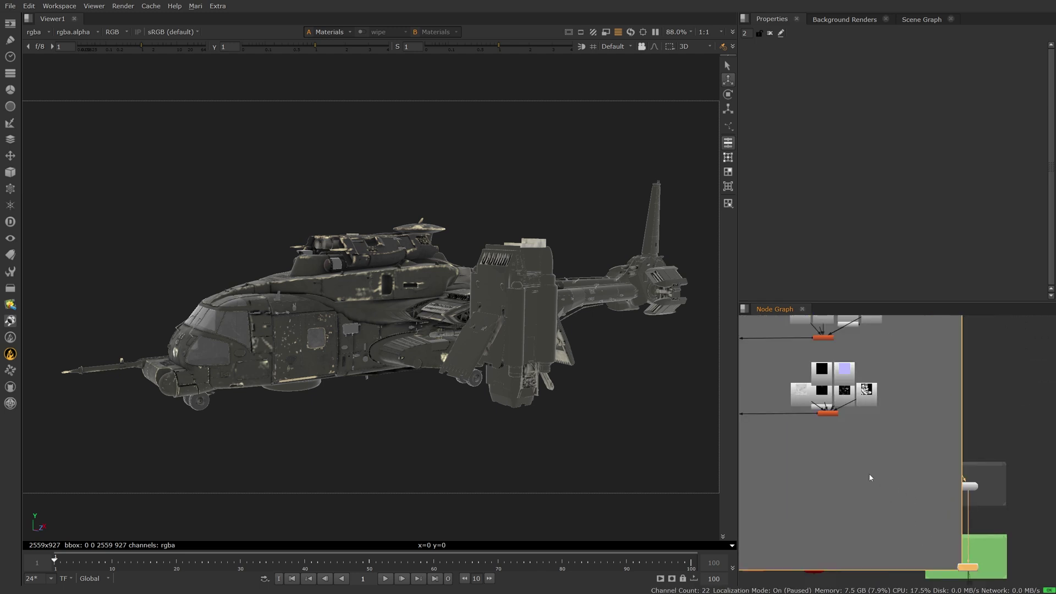
middle_drag(869, 473, 911, 523)
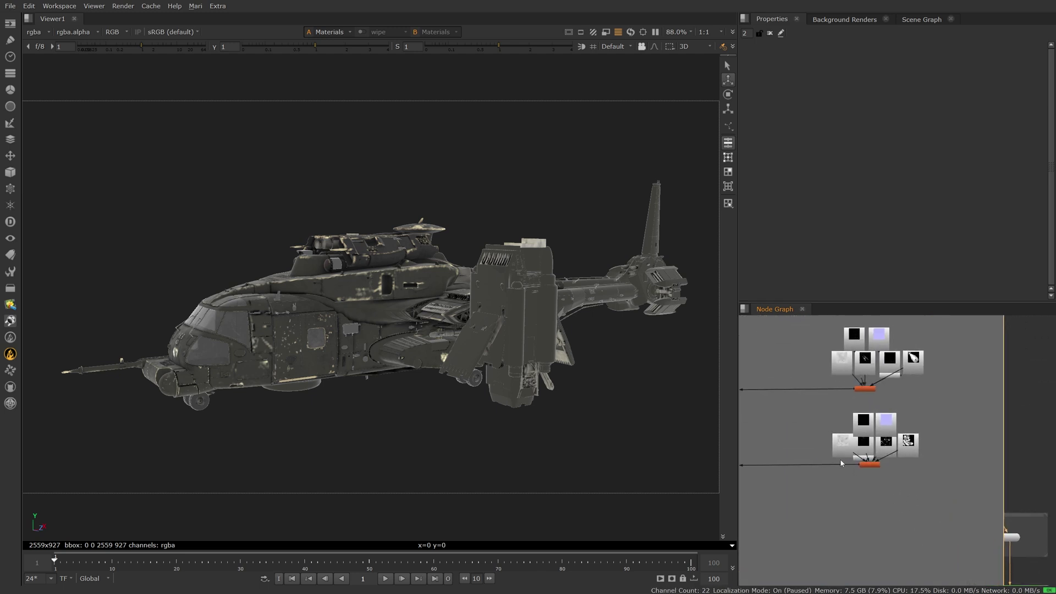
Pick the helicopter's engine housing and display the TOP_BODY1 ambient occlusion map, Read126, in the viewer.
click(513, 293)
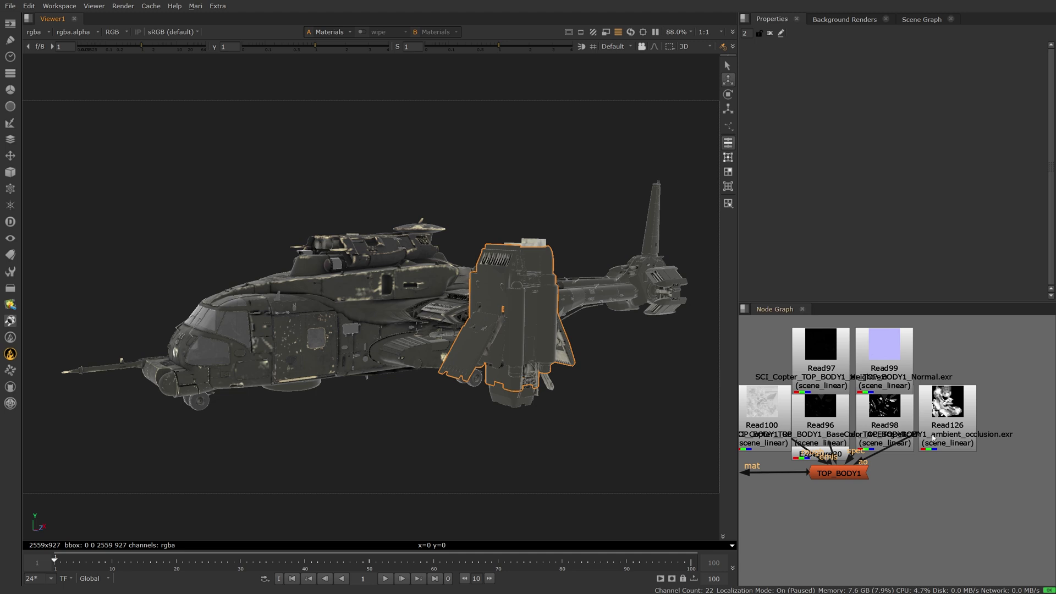
click(945, 433)
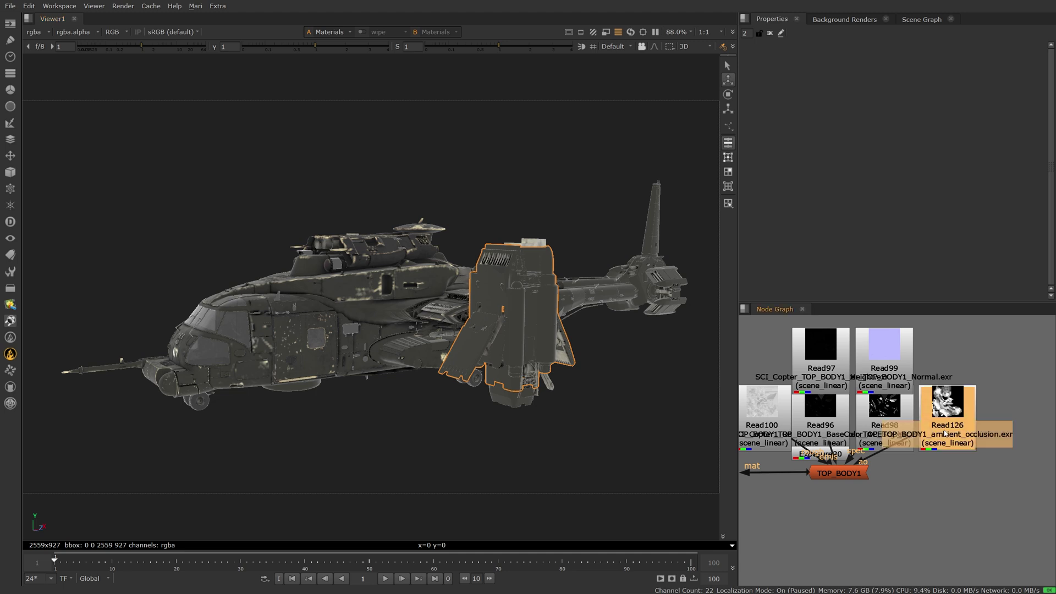
key(1)
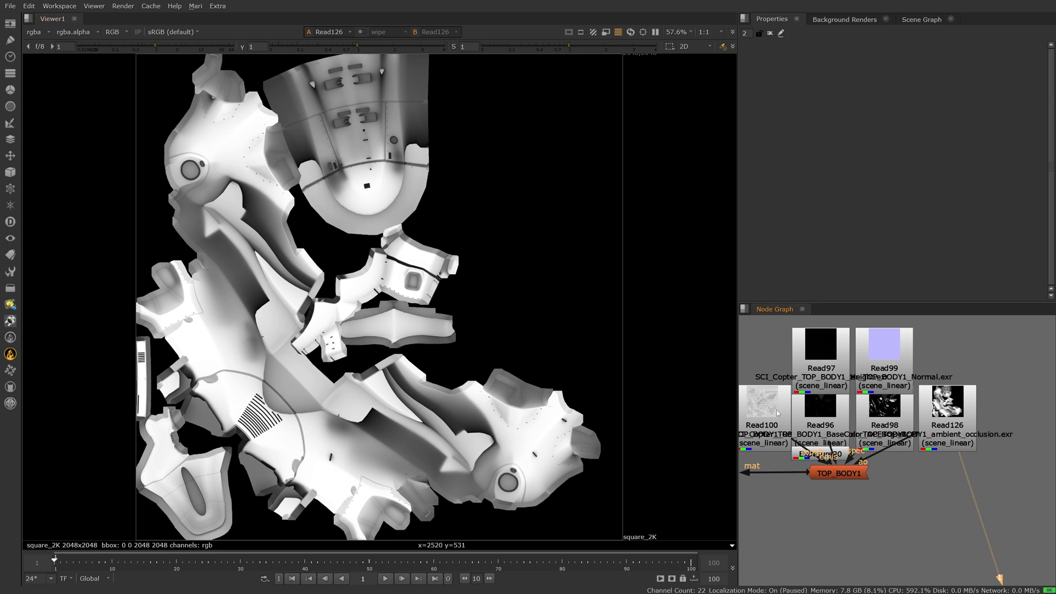
Collapse the Materials group and display its textured helicopter in the viewer.
scroll(920, 461, down, 6)
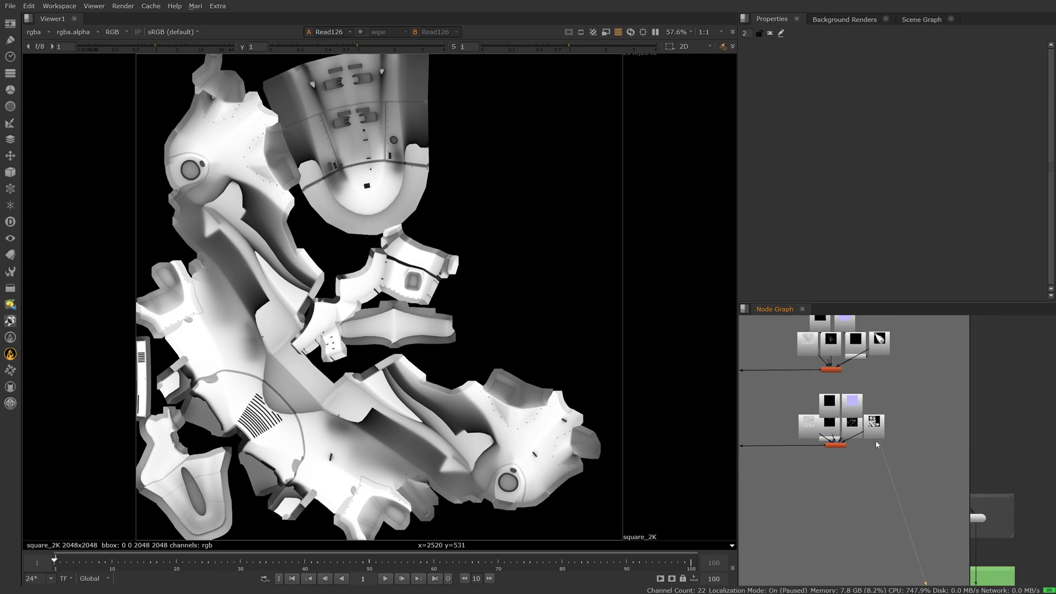
middle_drag(892, 481, 843, 388)
scroll(859, 429, up, 6)
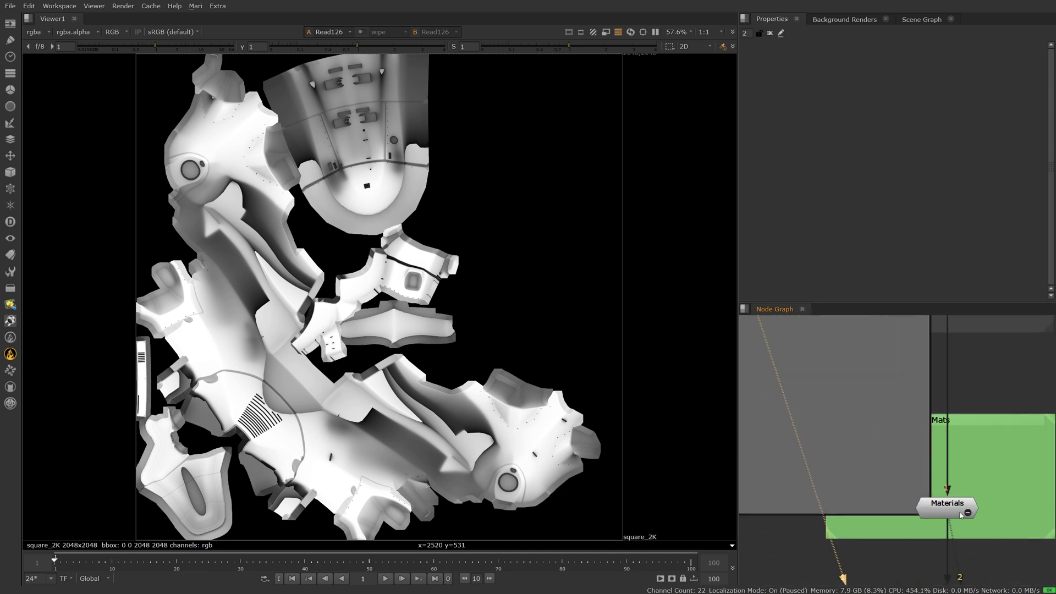
click(969, 512)
scroll(886, 476, down, 1)
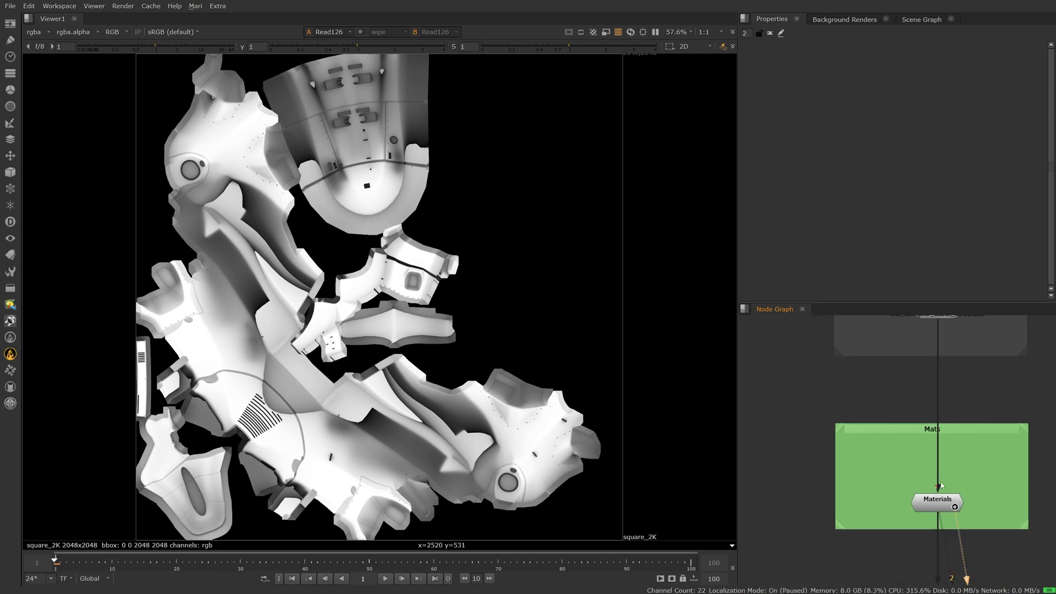
click(943, 508)
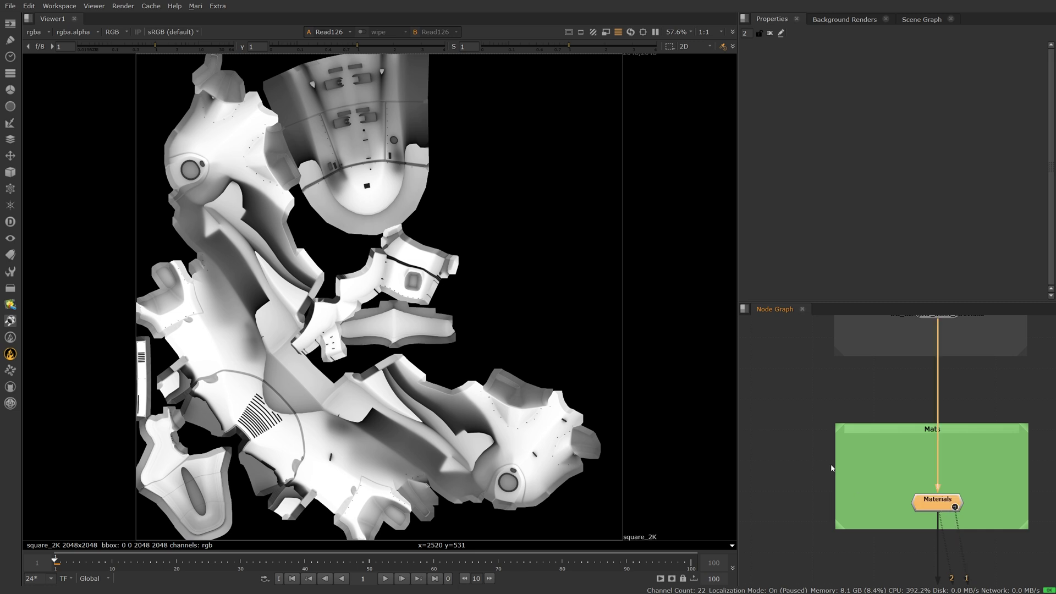
scroll(876, 468, down, 3)
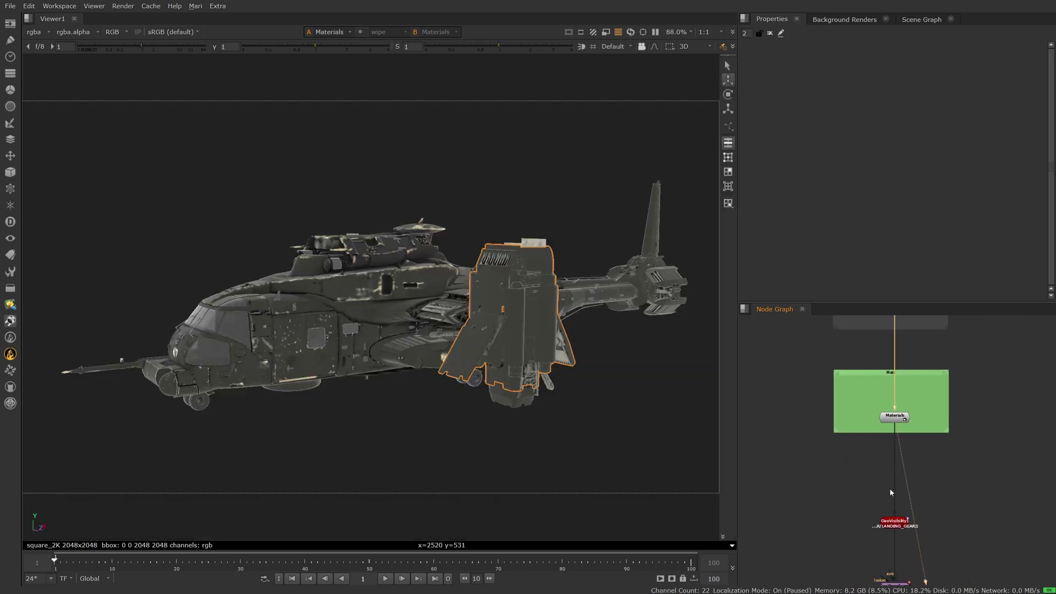
Display GeoTransform1 in the viewer and play the helicopter animation.
scroll(913, 517, up, 3)
middle_drag(906, 543, 914, 434)
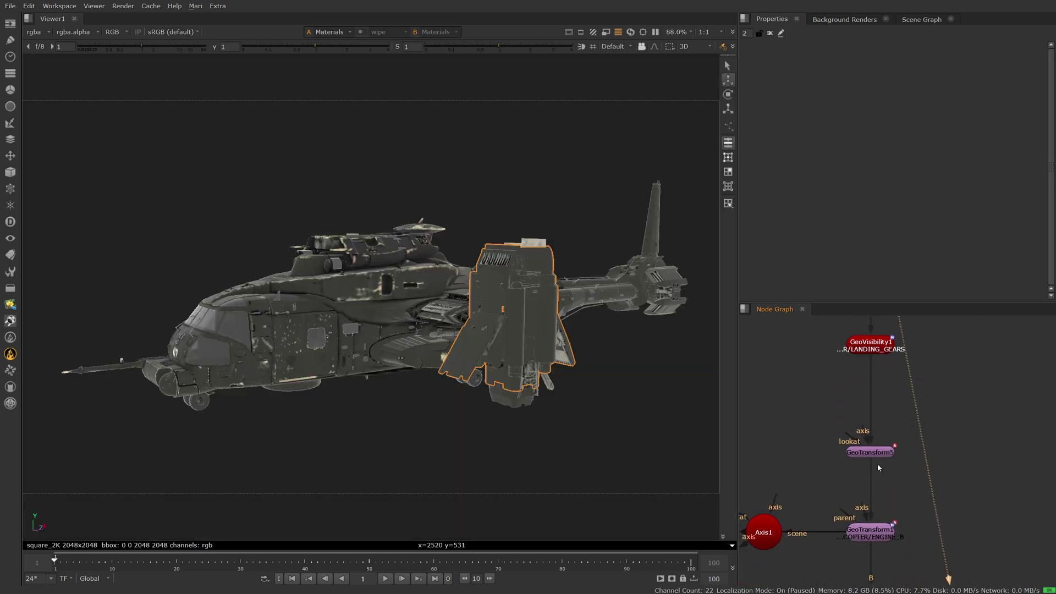
middle_drag(881, 512, 886, 469)
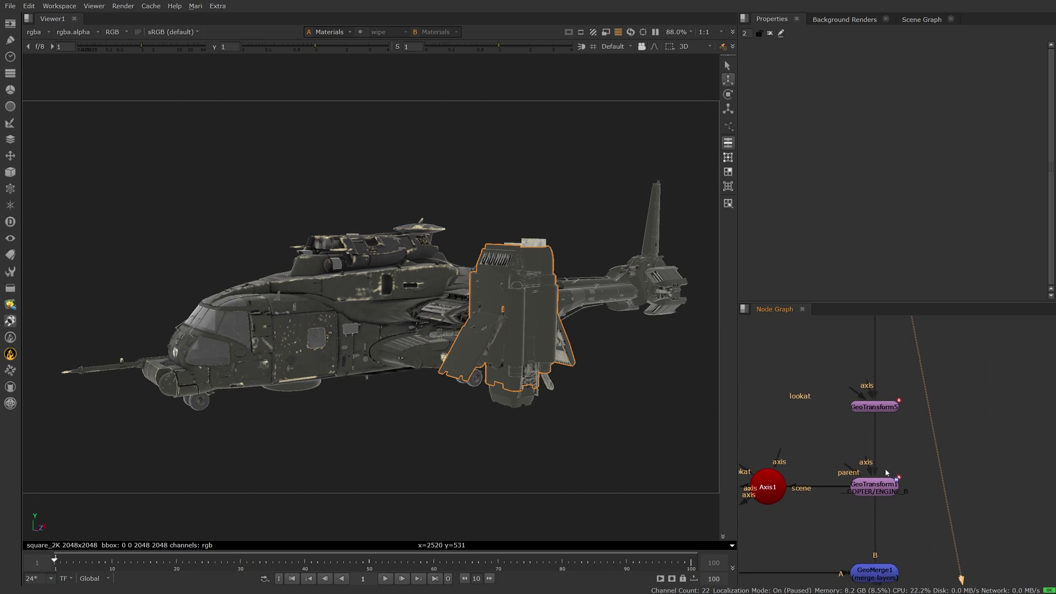
click(884, 412)
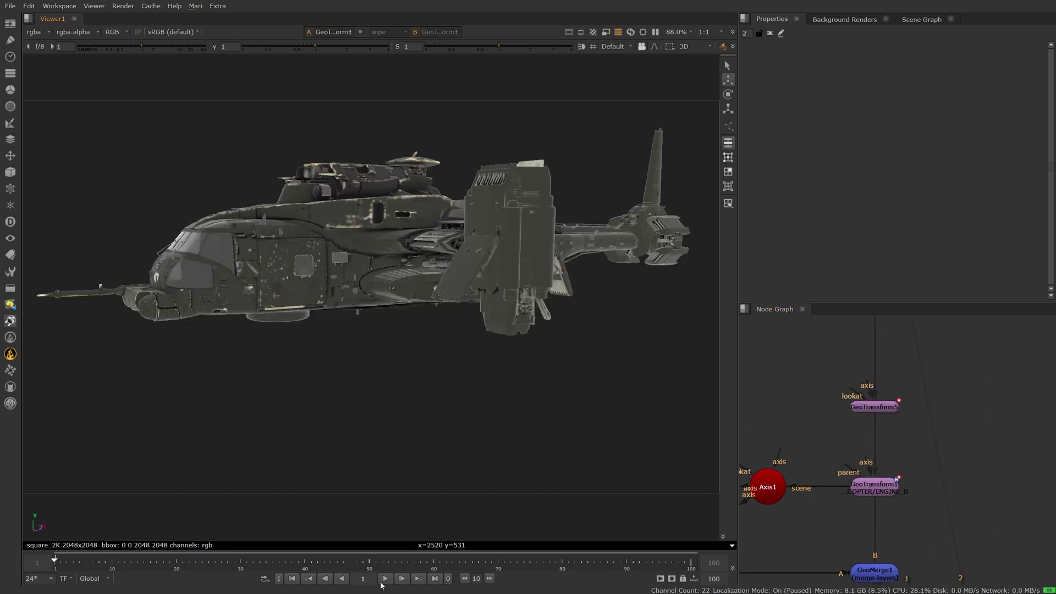
click(382, 582)
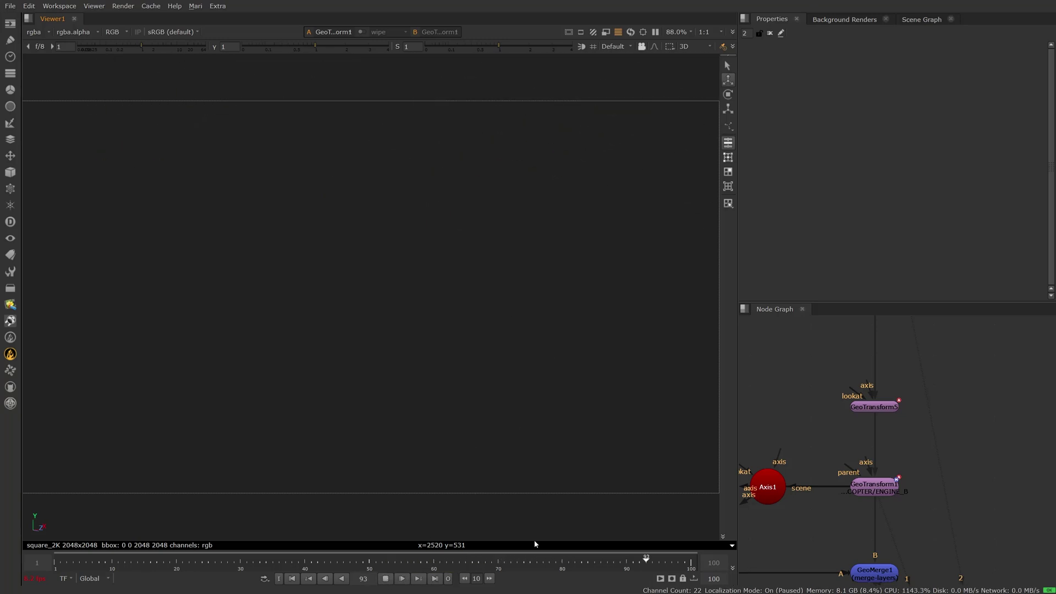
Select Axis1 beside GeoTransform1, then move Camera1 above the line linking Axis1 to the projection shaders.
scroll(868, 507, down, 3)
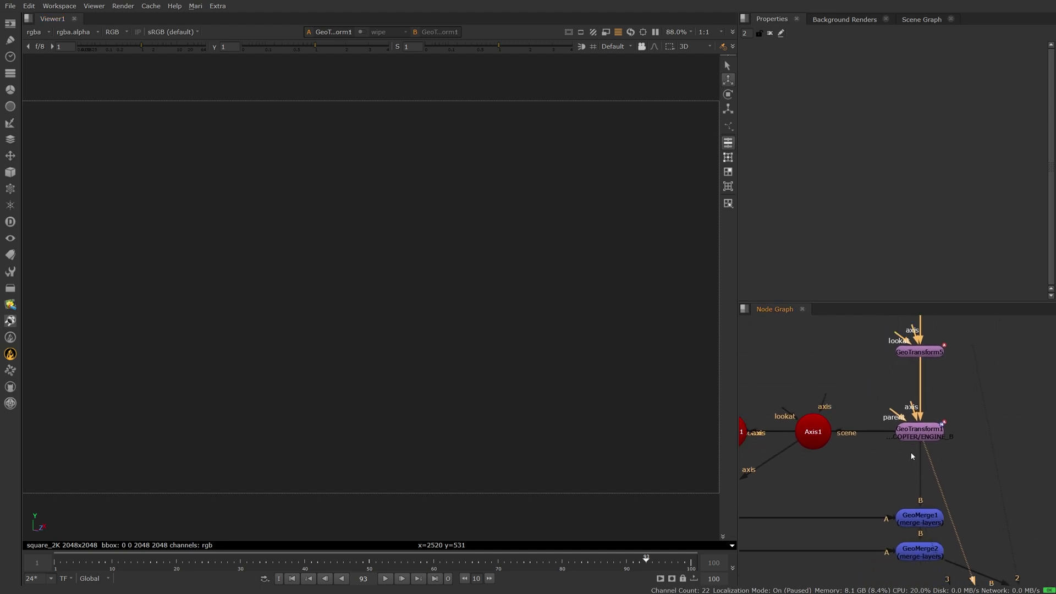
middle_drag(908, 461, 919, 489)
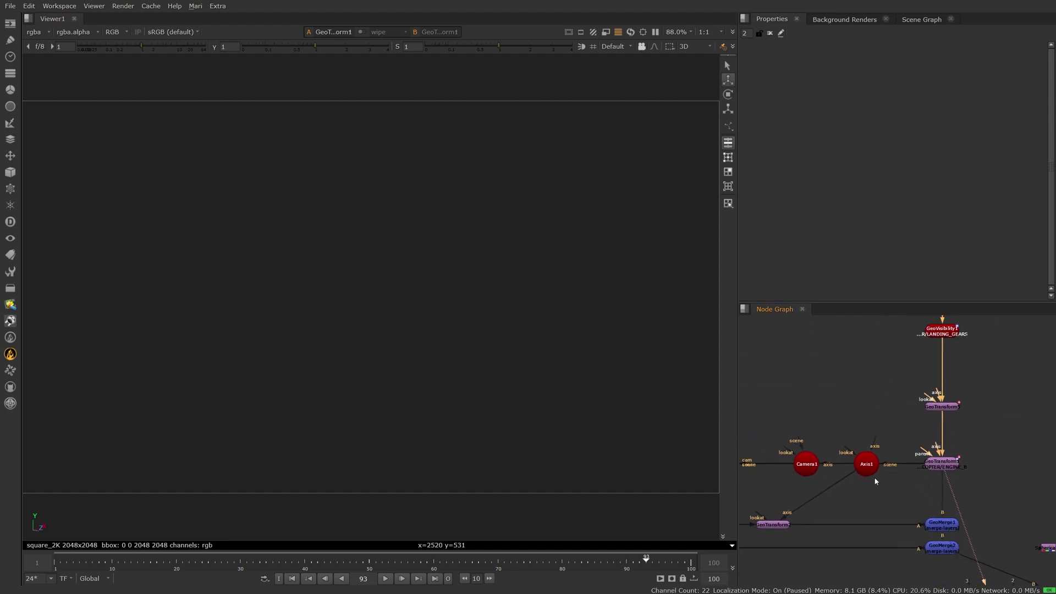
drag(868, 466, 863, 464)
middle_drag(854, 433, 953, 445)
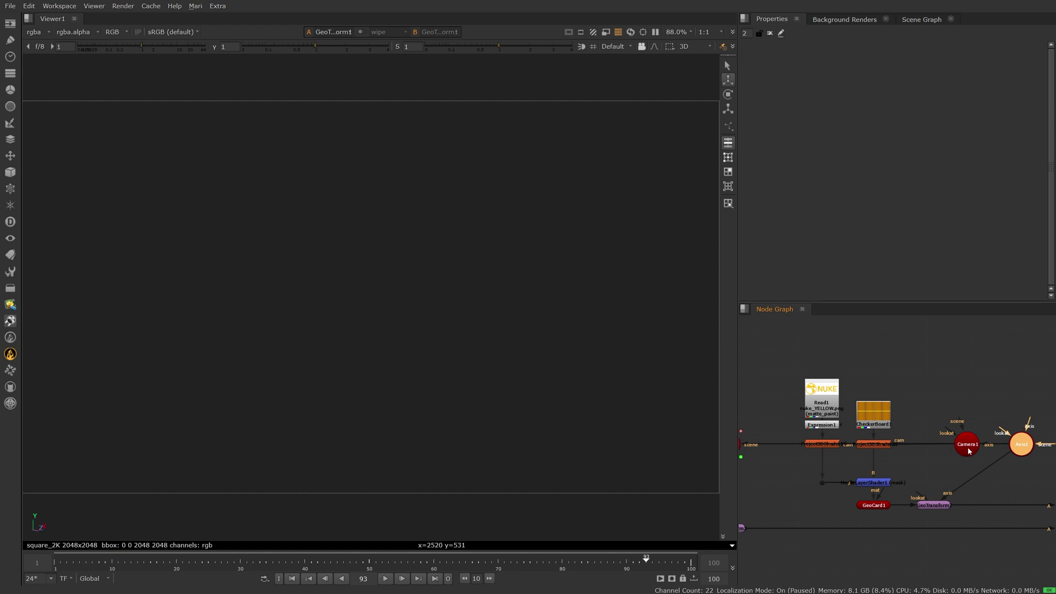
drag(969, 452, 961, 405)
Inspect the connections of Project3DShader2 and Project3DShader1.
scroll(880, 445, up, 5)
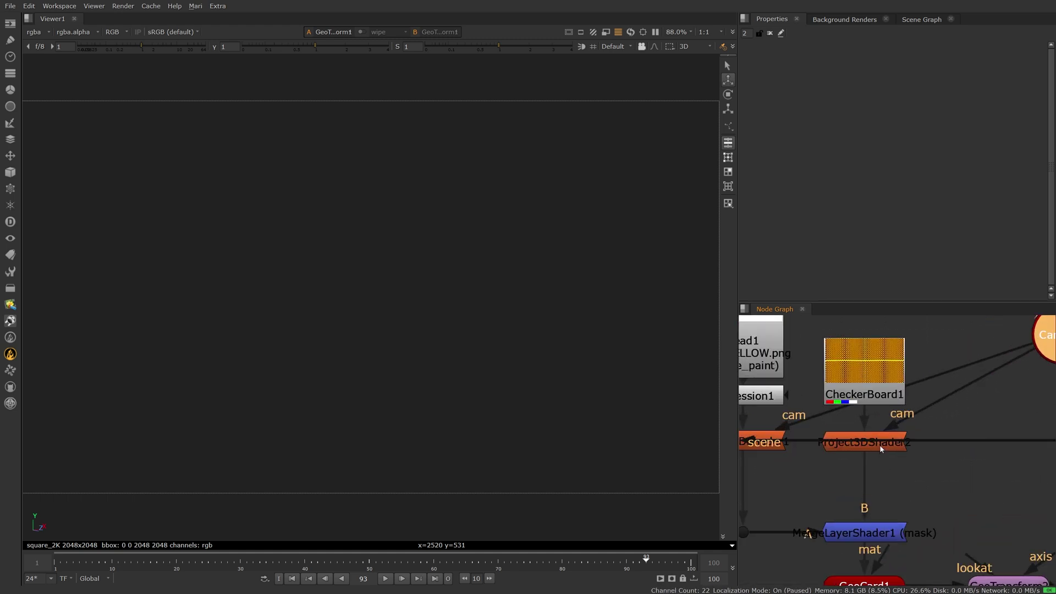
click(880, 444)
middle_drag(887, 451, 966, 446)
click(836, 443)
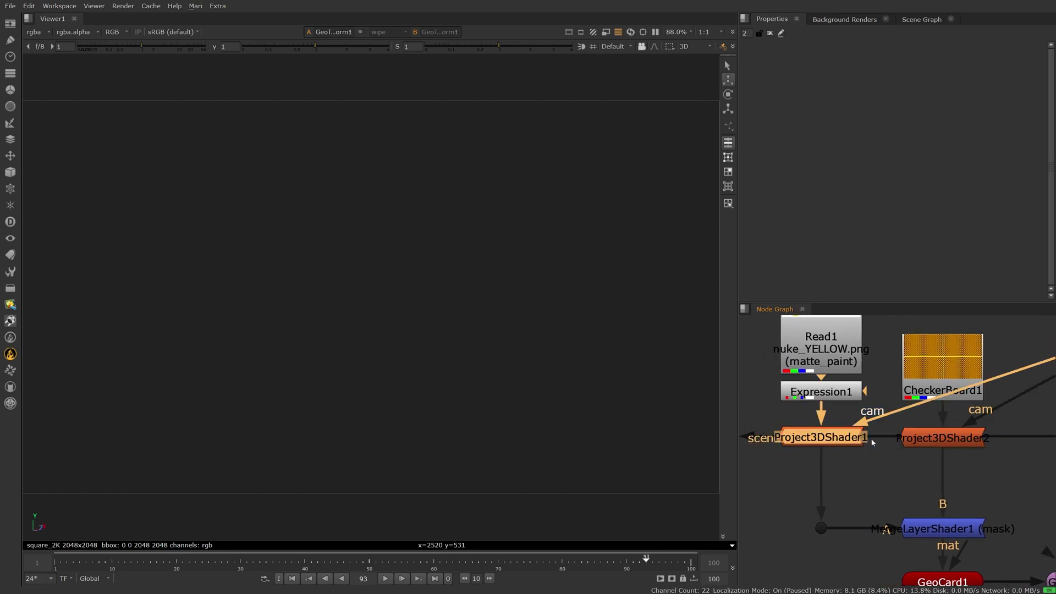
View the two projection sources in turn: CheckerBoard1 and the nuke_YELLOW.png logo in Read1.
middle_drag(929, 388, 914, 440)
click(914, 439)
key(1)
key(1)
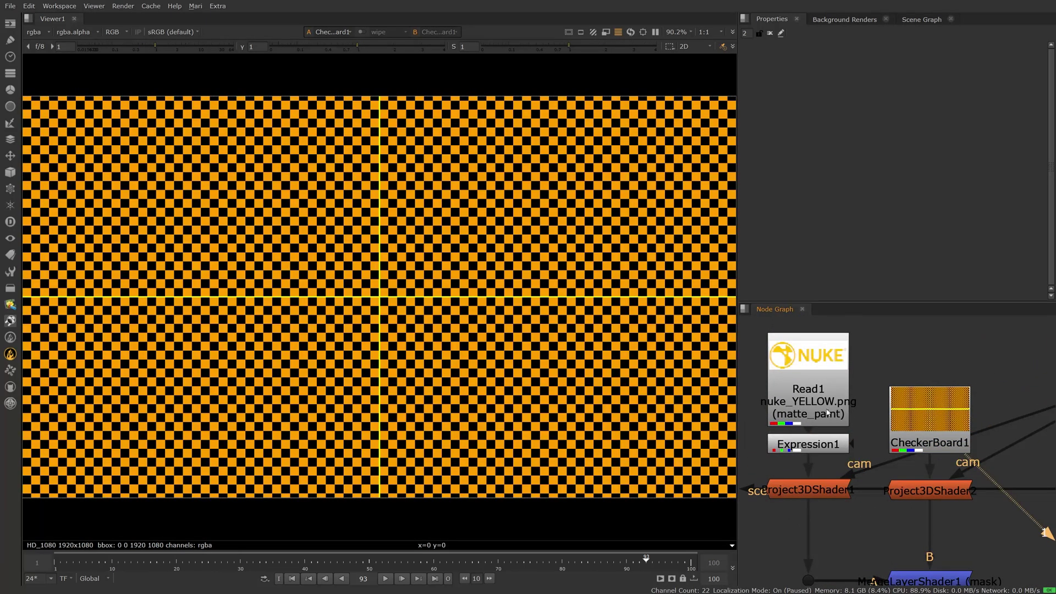
click(817, 410)
key(1)
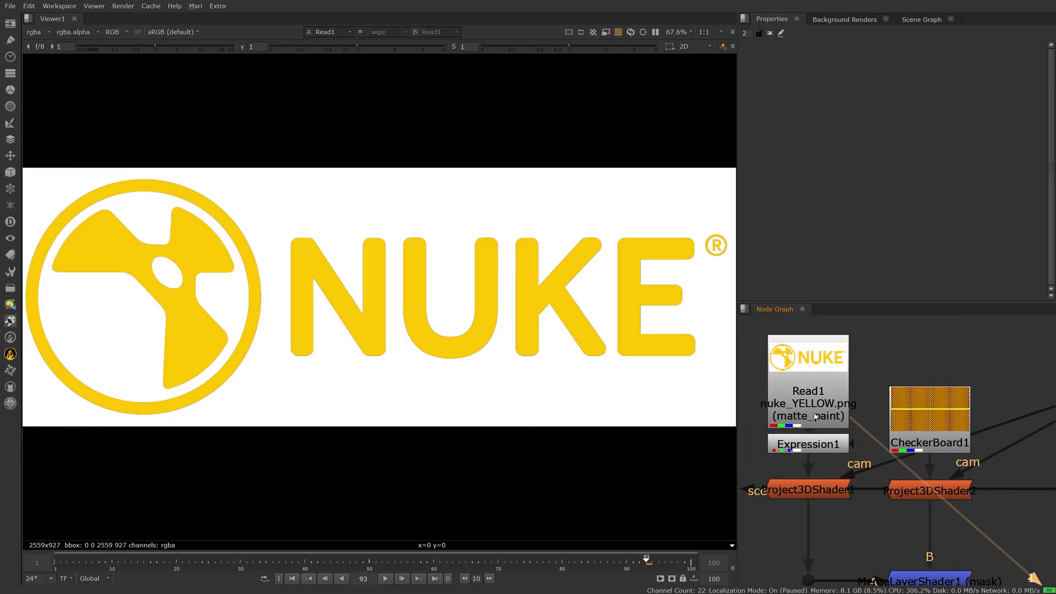
Display GeoCard1 in the viewer to examine the projected logo card together with Camera1.
middle_drag(882, 473, 873, 423)
scroll(873, 424, down, 2)
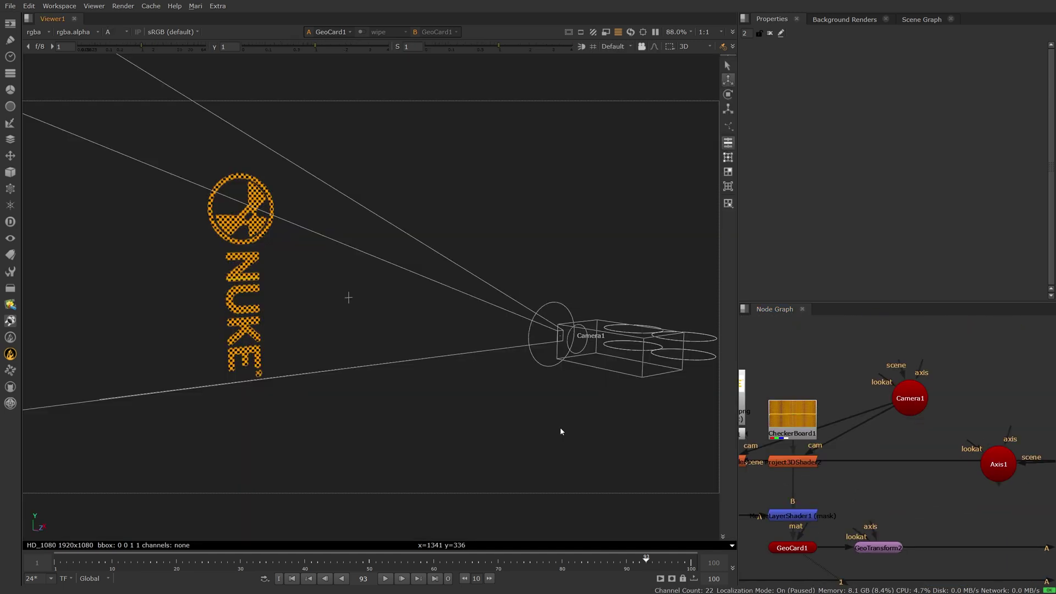
middle_drag(538, 433, 511, 443)
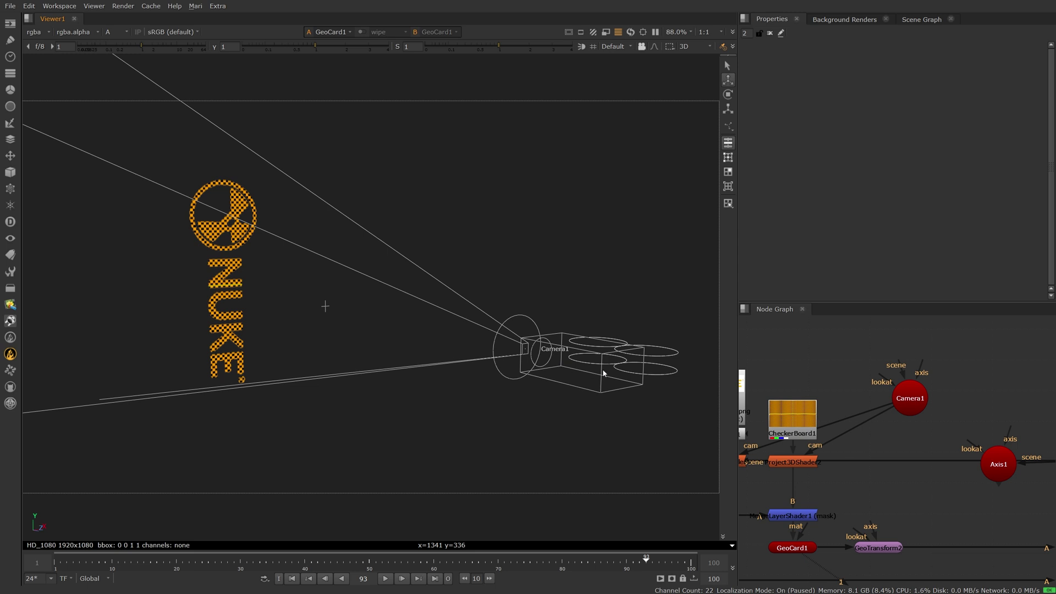
Display GeoMerge1 in the viewer and return to frame 1.
scroll(653, 391, down, 2)
middle_drag(869, 455, 813, 457)
scroll(878, 458, down, 3)
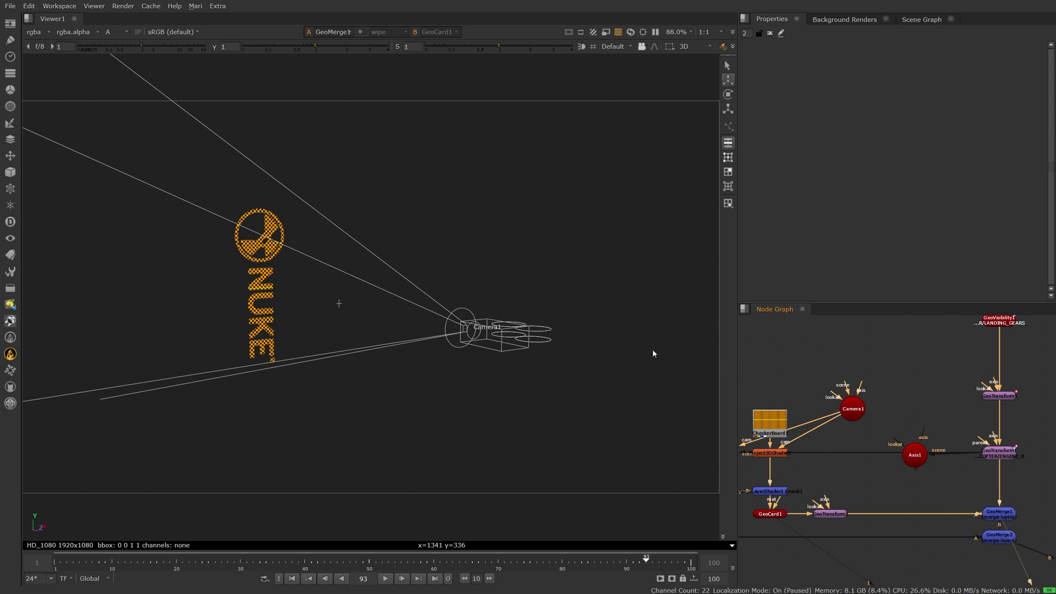
key(f)
click(292, 578)
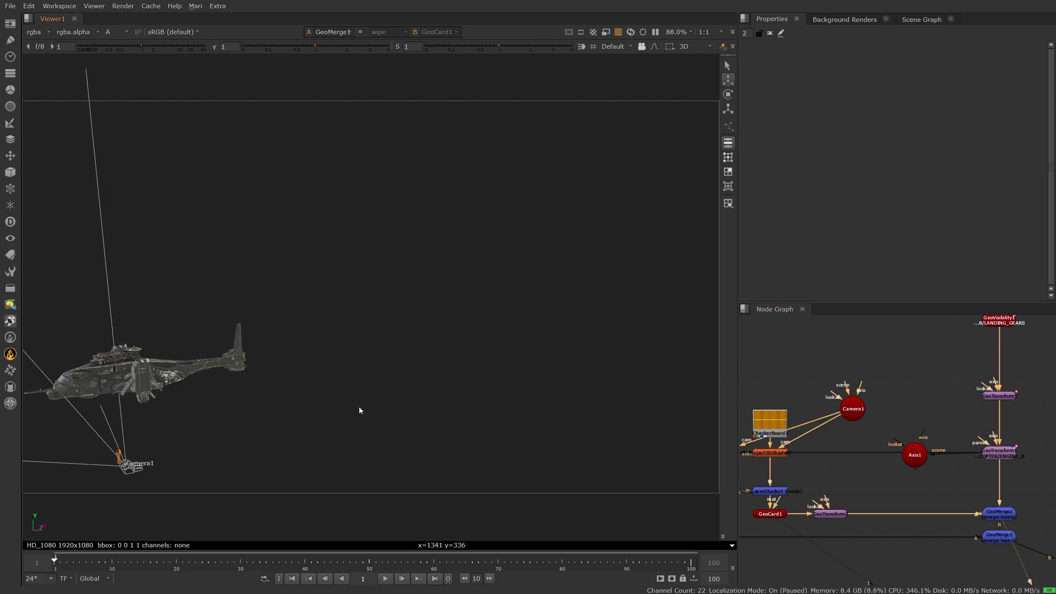
Frame the helicopter in the viewer with the projected logo card and Camera1 below it.
alt+drag(311, 399, 327, 402)
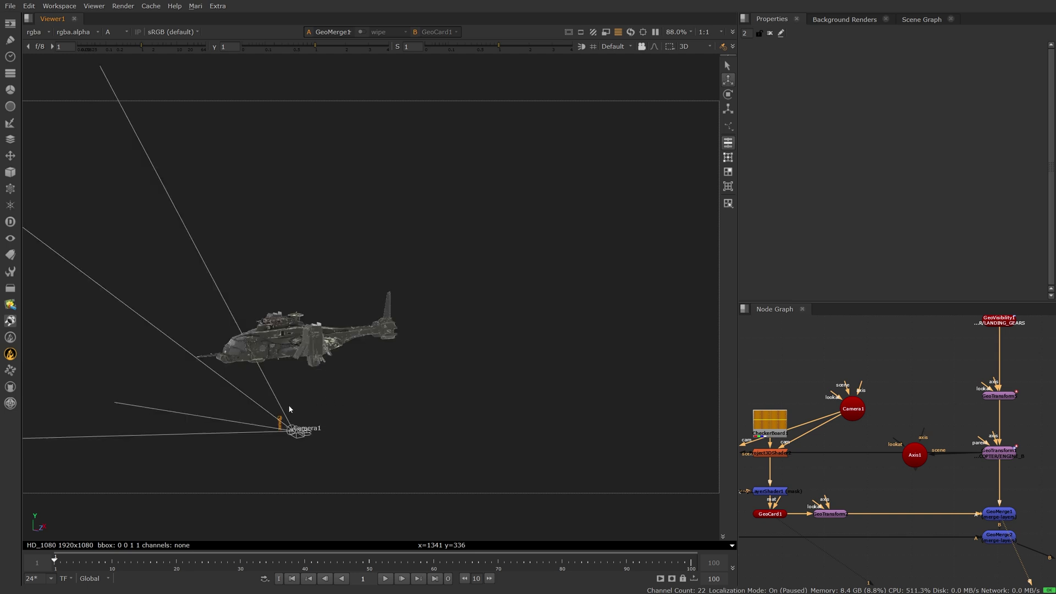
key(f)
scroll(318, 431, up, 5)
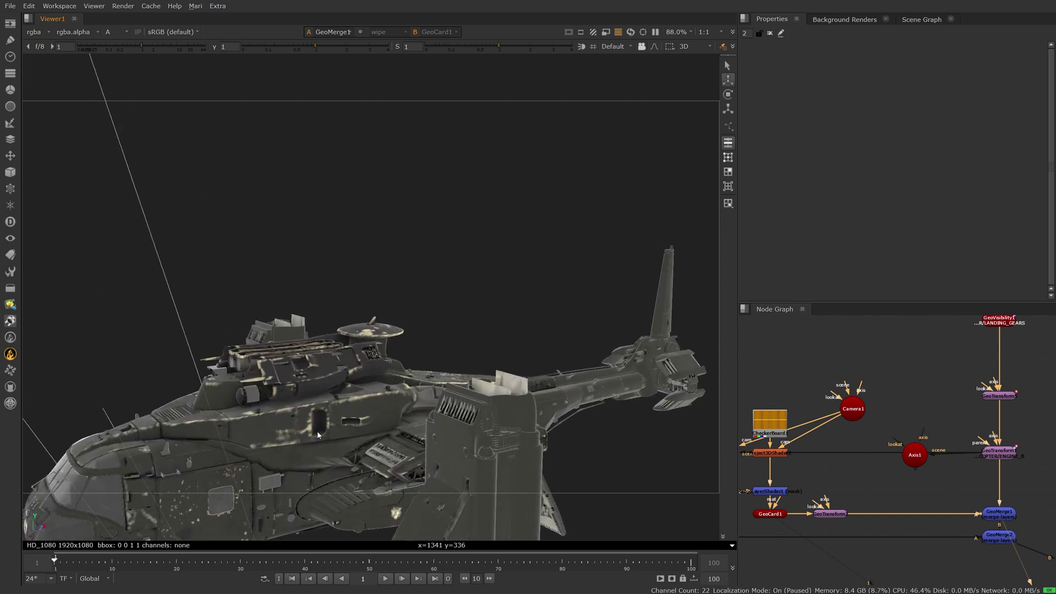
alt+drag(317, 430, 411, 203)
scroll(438, 374, down, 3)
alt+drag(437, 374, 406, 220)
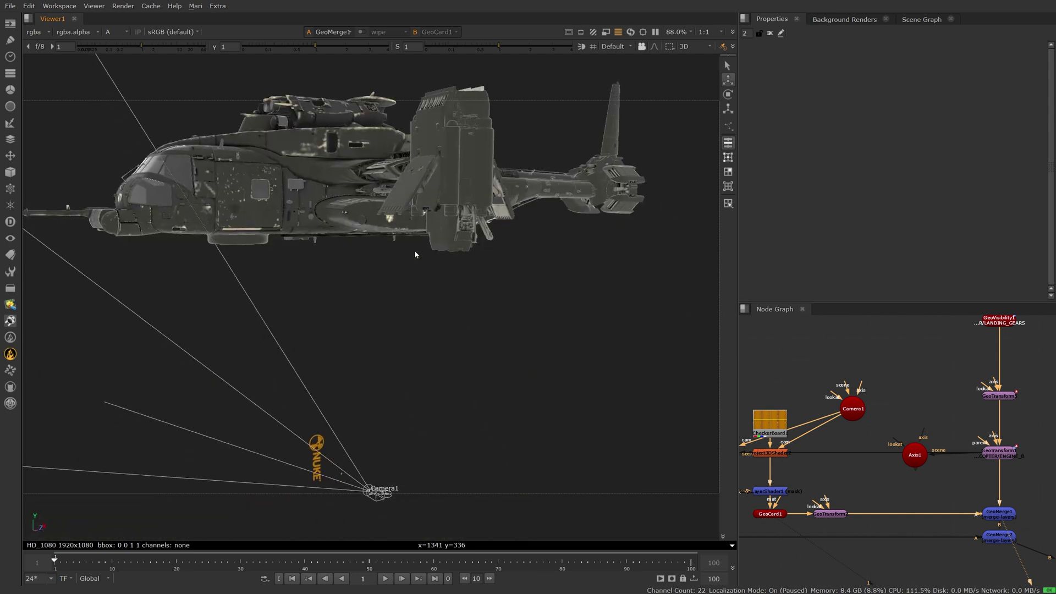
middle_drag(449, 325, 422, 353)
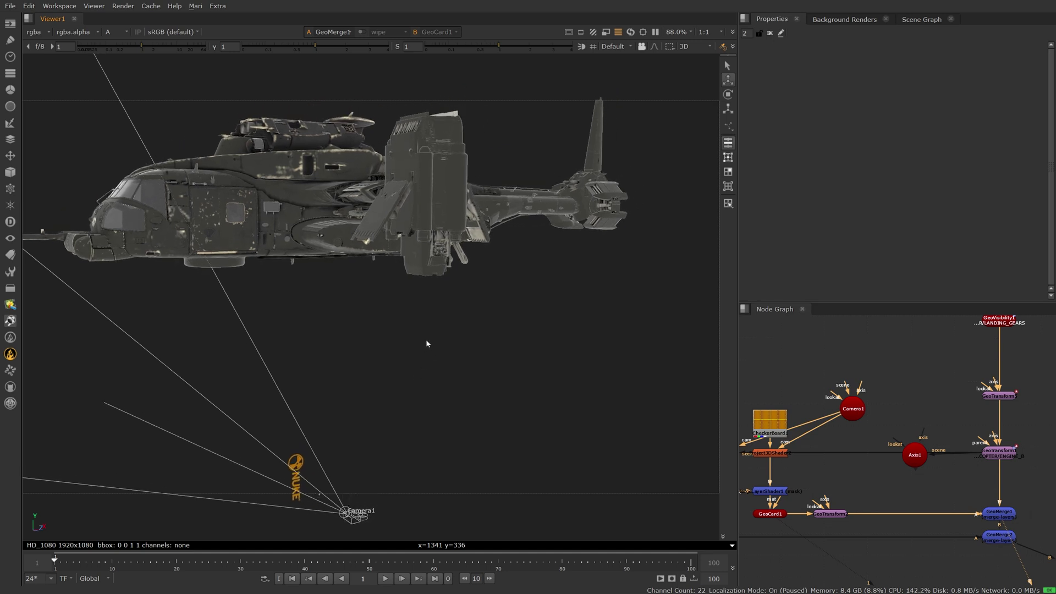
Pick the helicopter's engine housing, move Axis1 slightly up in the graph, and open Axis1's import and export settings.
click(442, 192)
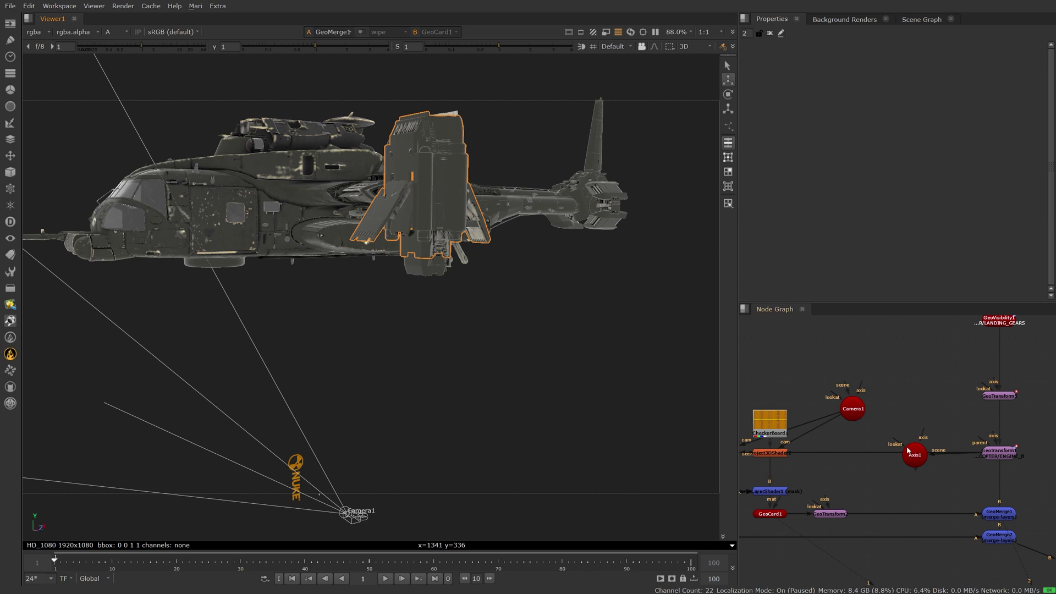
drag(913, 454, 915, 435)
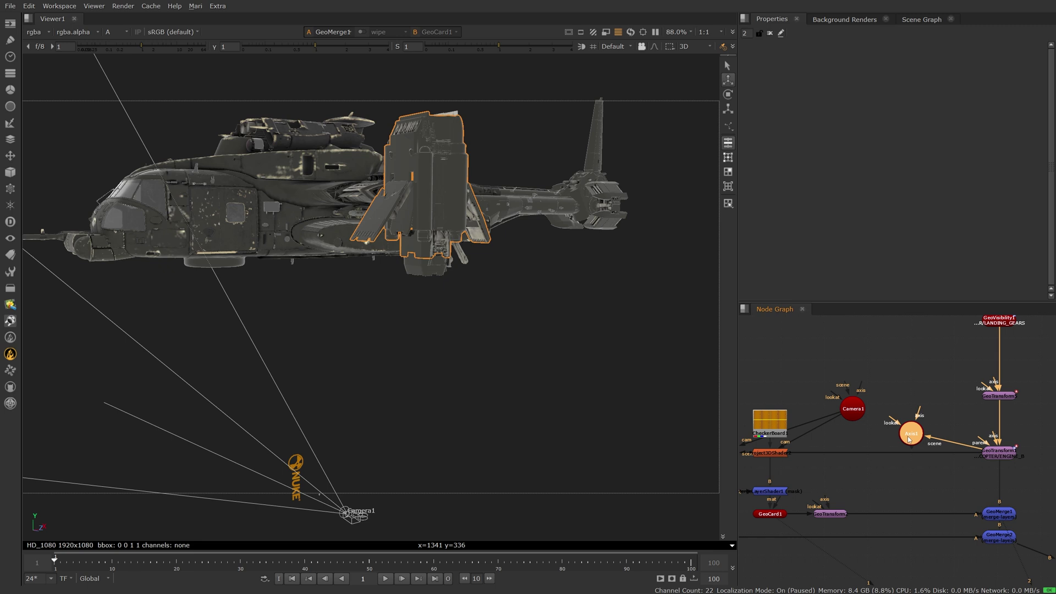
double_click(908, 436)
click(802, 67)
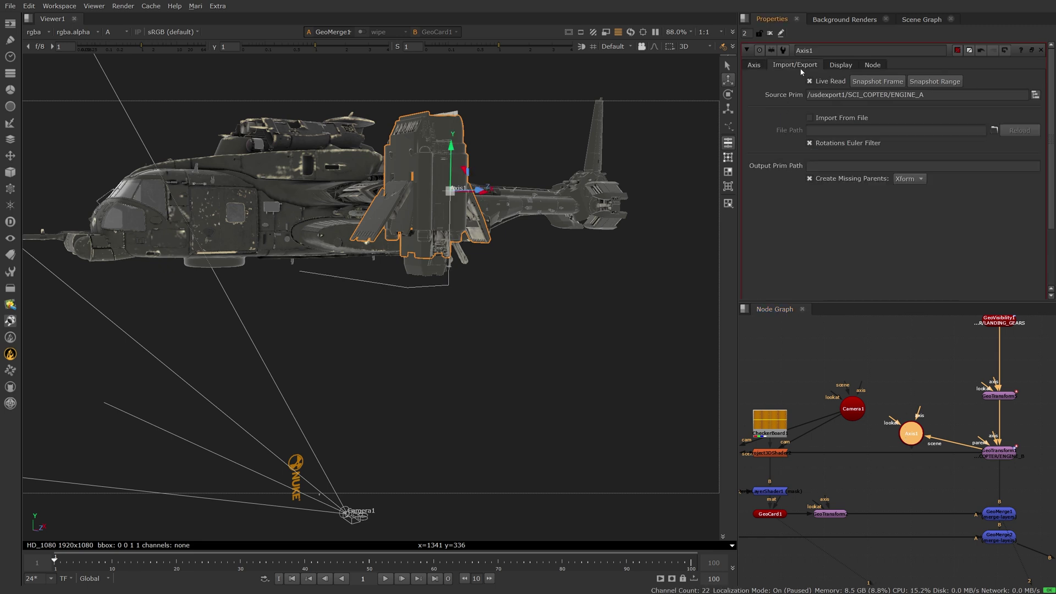
Try Axis1's Import From File option, and detach and reattach its scene input to GeoTransform1.
click(810, 117)
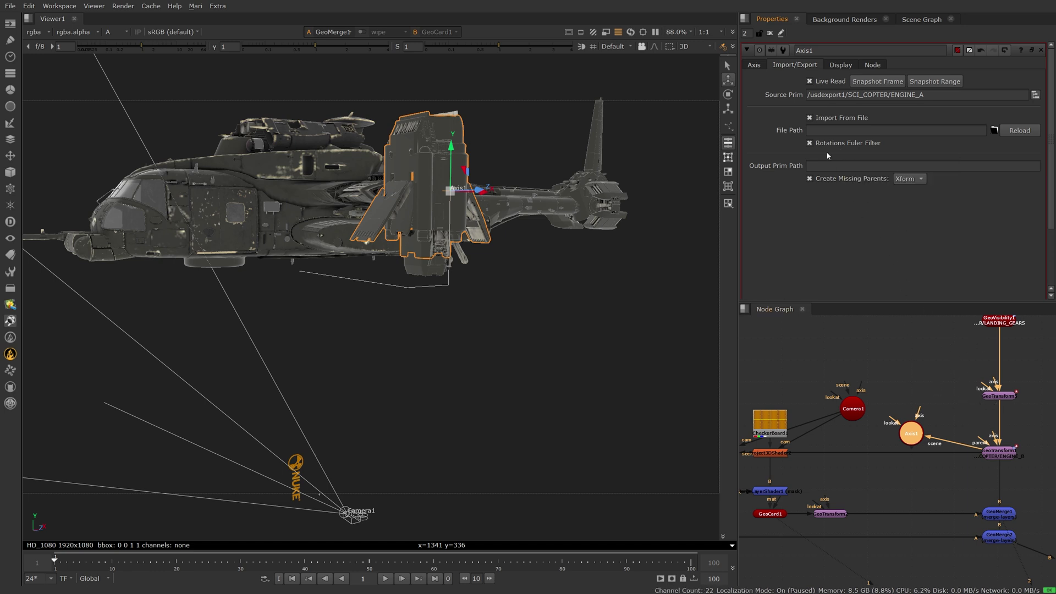
click(810, 118)
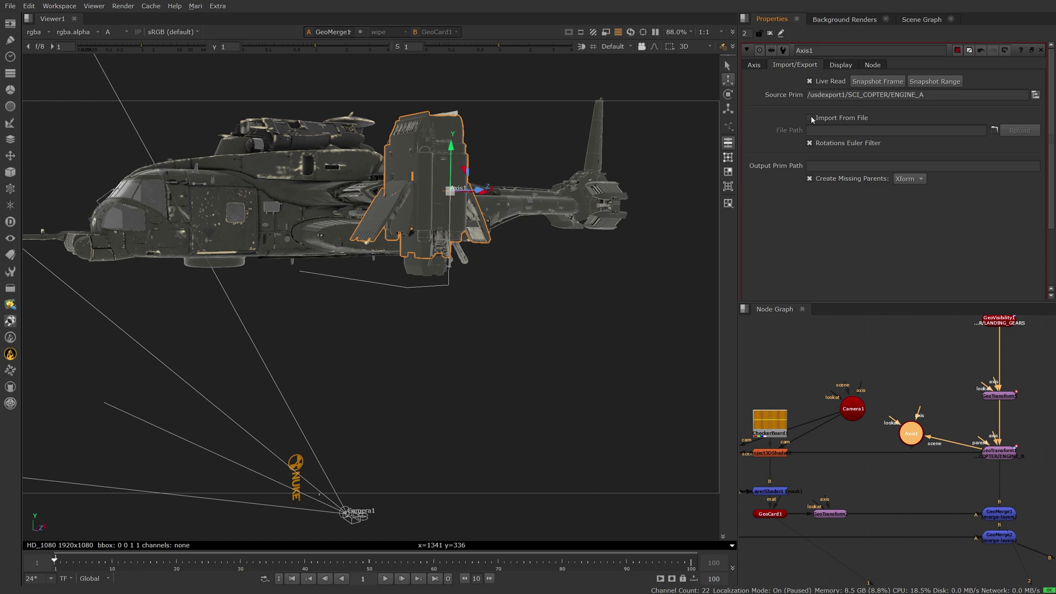
scroll(956, 447, up, 3)
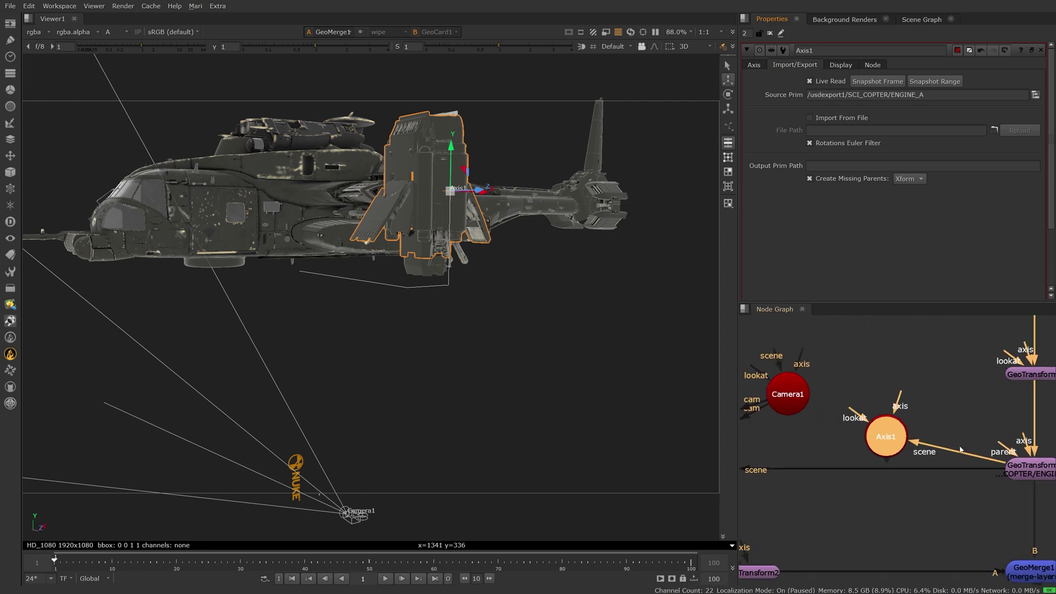
drag(975, 455, 977, 408)
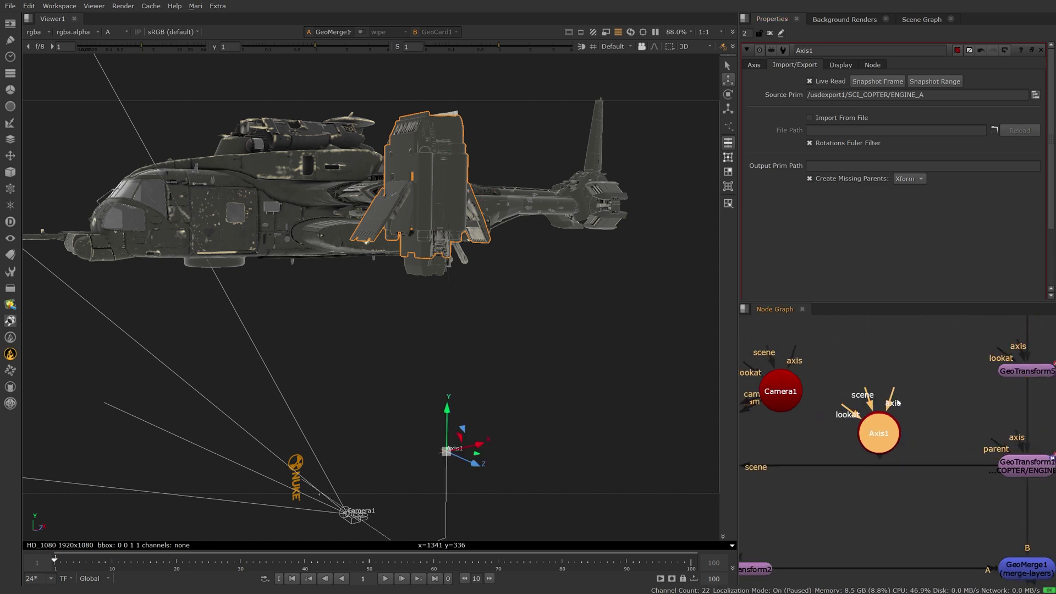
drag(866, 406, 1017, 462)
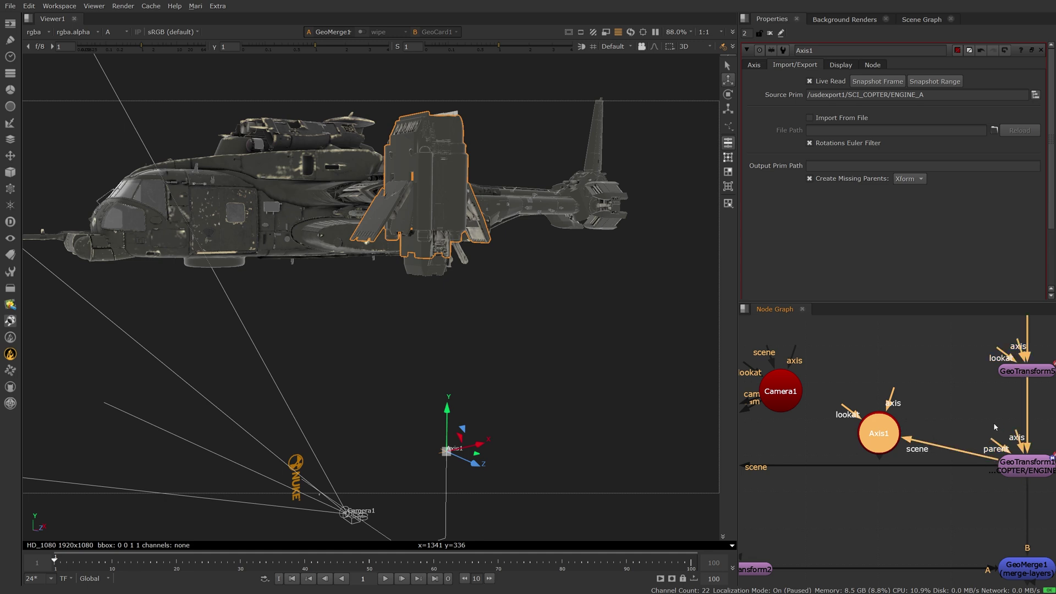
Examine the helicopter's node chain from the GeoImport1 source down to the transform feeding Axis1.
scroll(934, 385, down, 3)
middle_drag(934, 387, 908, 523)
middle_drag(932, 335, 951, 567)
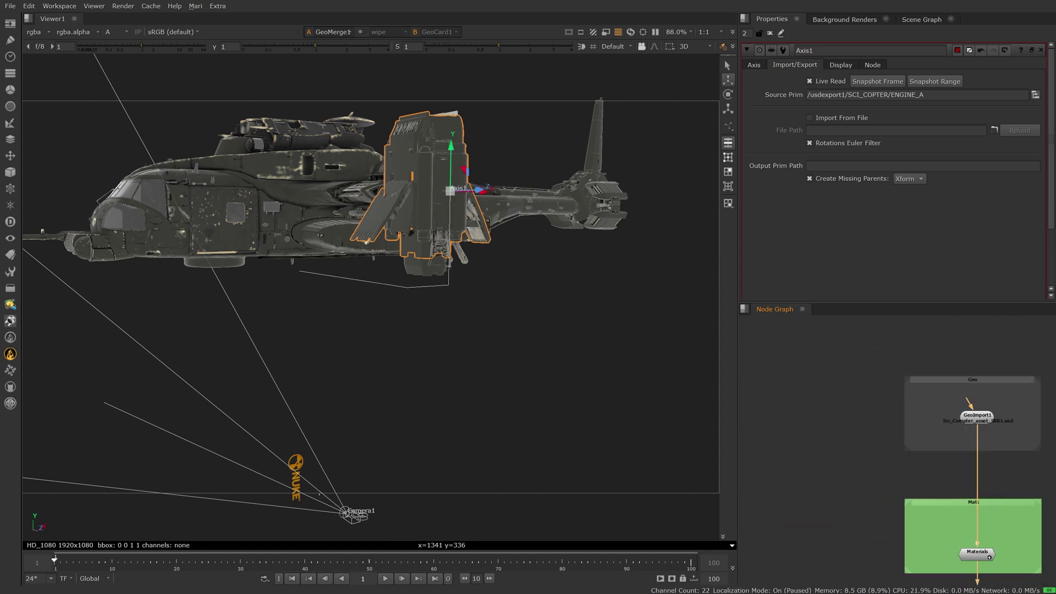
middle_drag(950, 403, 862, 419)
scroll(977, 535, up, 4)
click(894, 437)
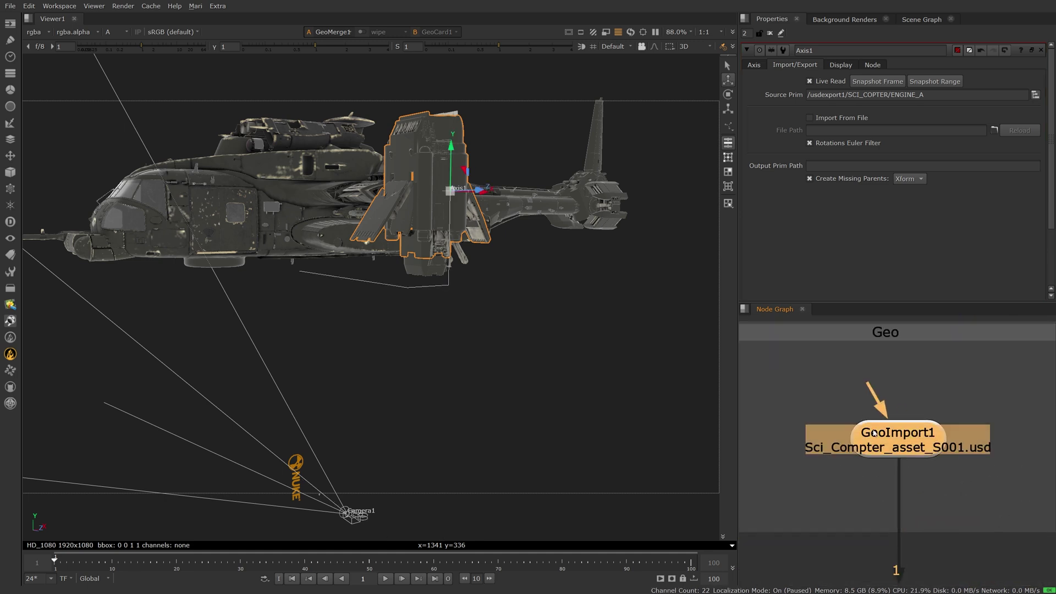
scroll(899, 476, down, 3)
middle_drag(932, 516, 895, 361)
middle_drag(913, 566, 924, 380)
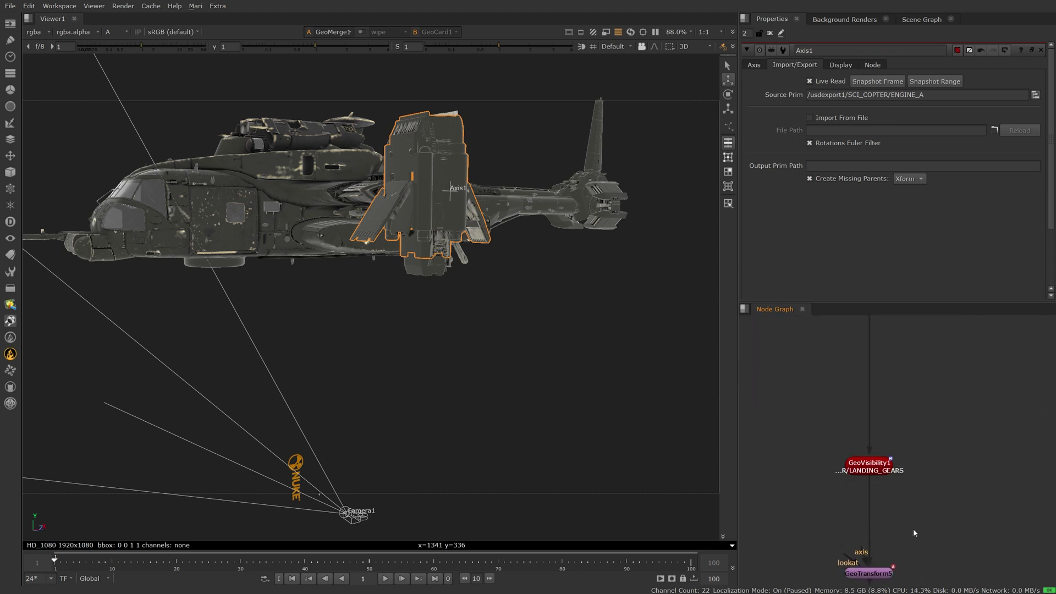
middle_drag(915, 533, 929, 371)
scroll(888, 496, up, 2)
middle_drag(897, 477, 1003, 467)
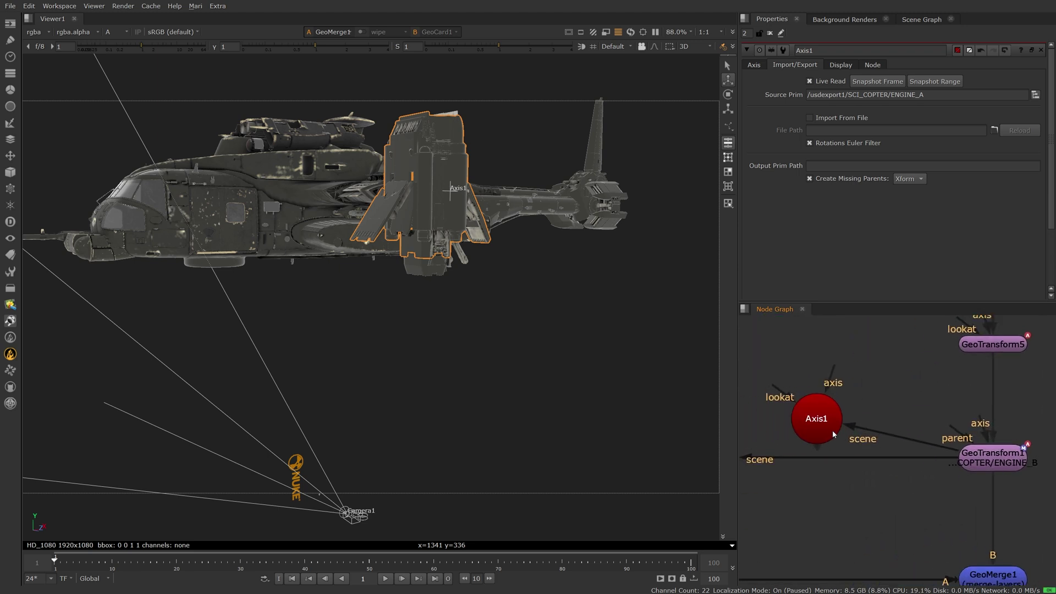
Move Axis1 slightly higher in the graph, and check the ENGINE_A entry in its source prim picker.
drag(833, 430, 832, 379)
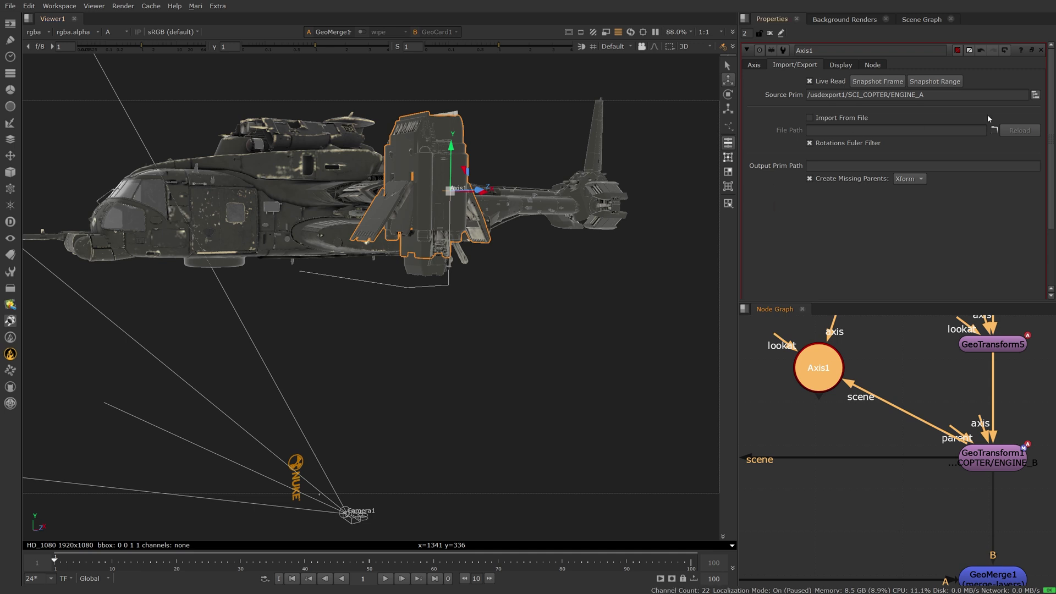
click(1034, 95)
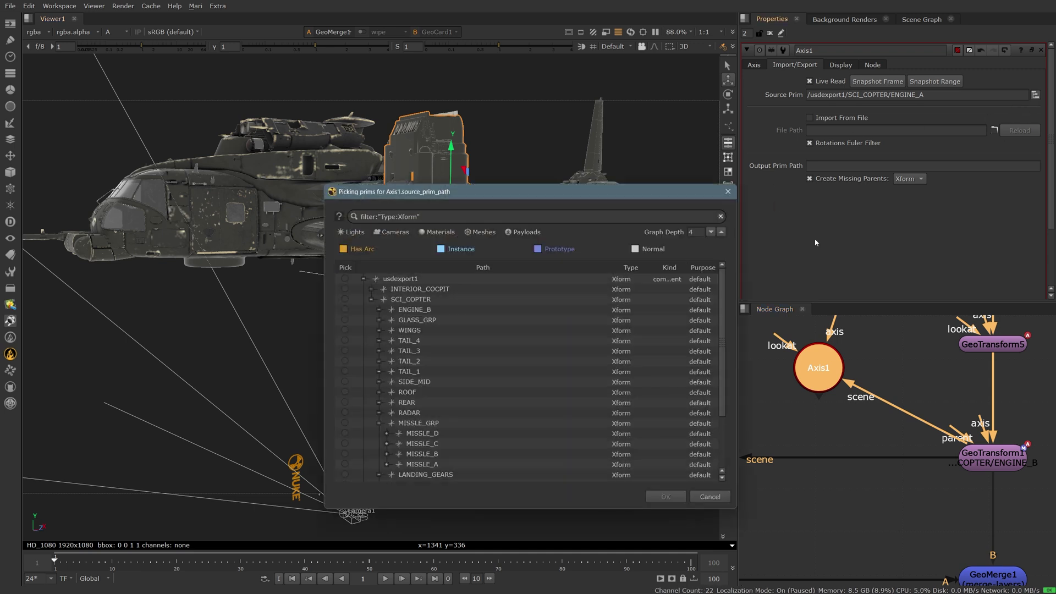
scroll(541, 383, down, 3)
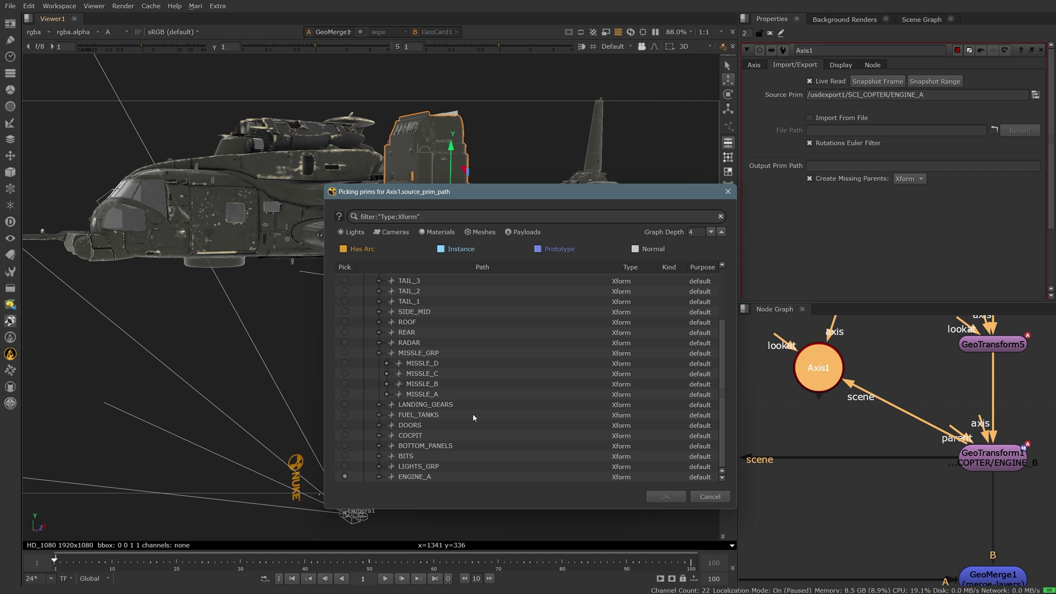
click(664, 496)
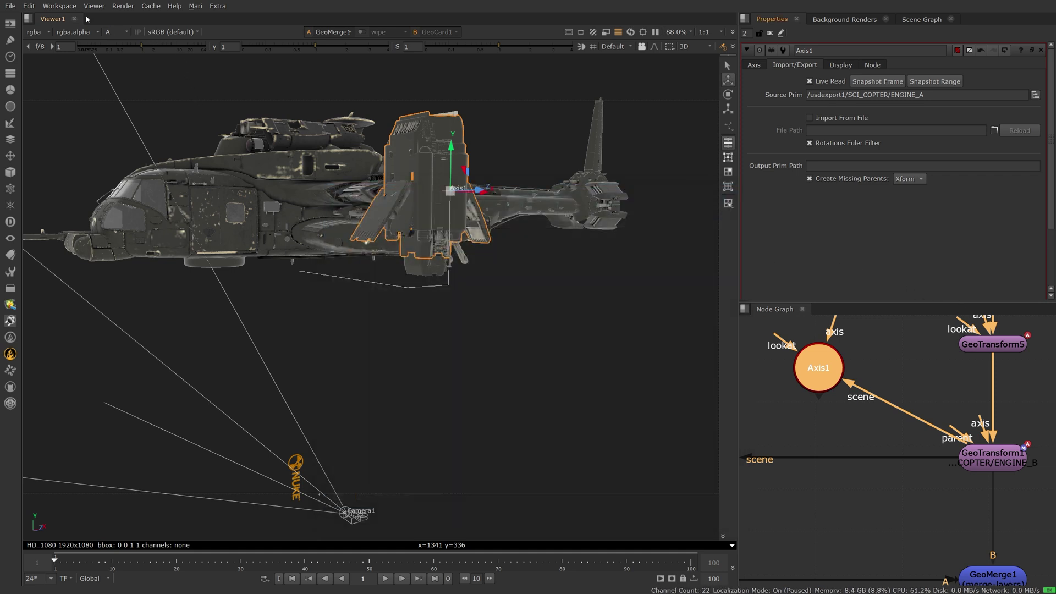
Switch to a workspace layout that shows the Scene Graph beside the viewer and node graph.
click(66, 7)
click(71, 137)
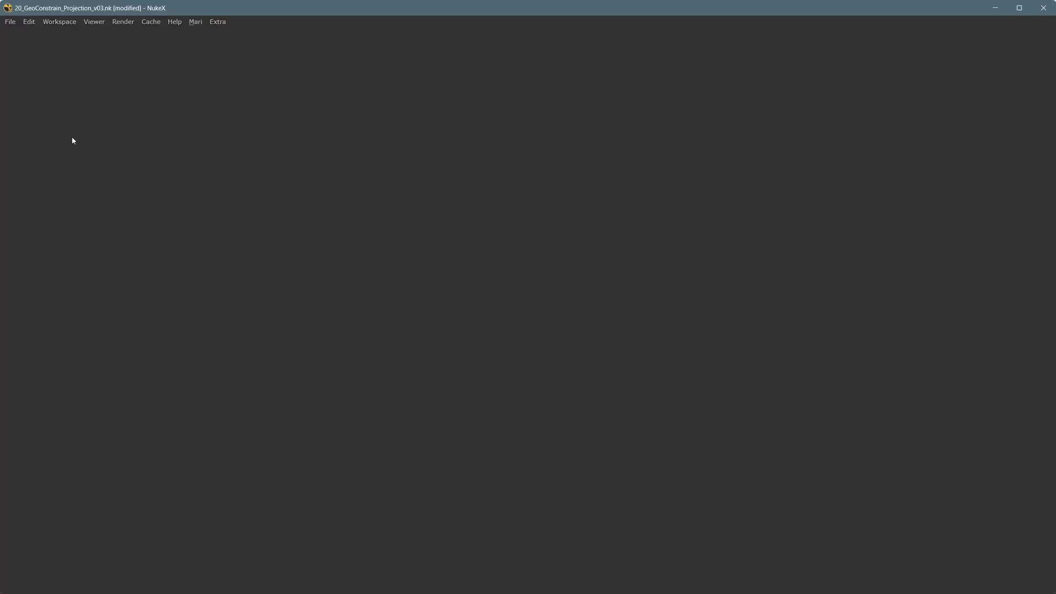
click(510, 244)
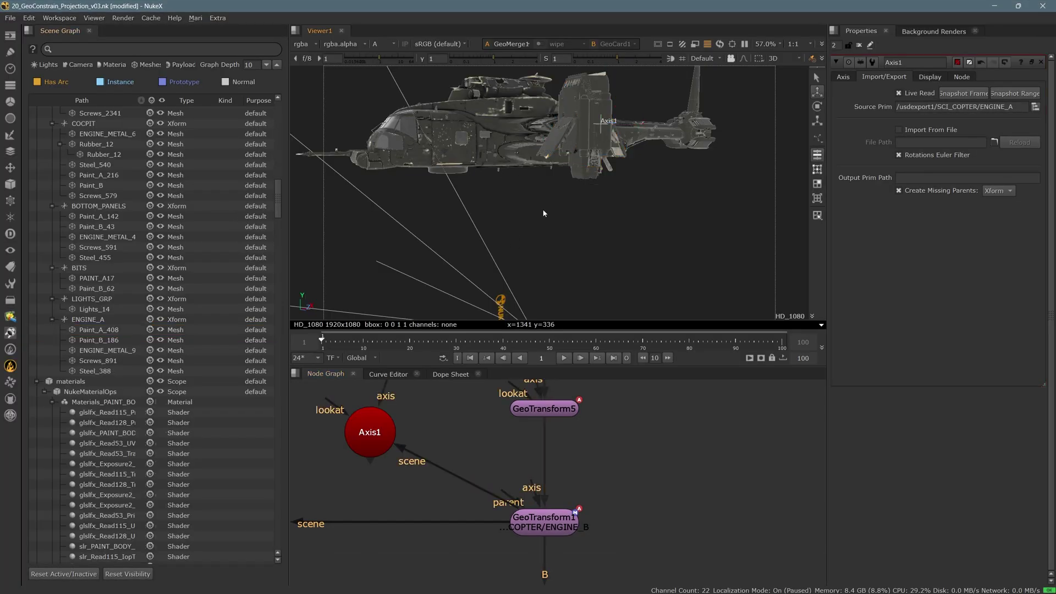
Trace the picked engine housing to its ENGINE_A parent in the scene graph and compare it with Axis1's source prim path.
click(578, 133)
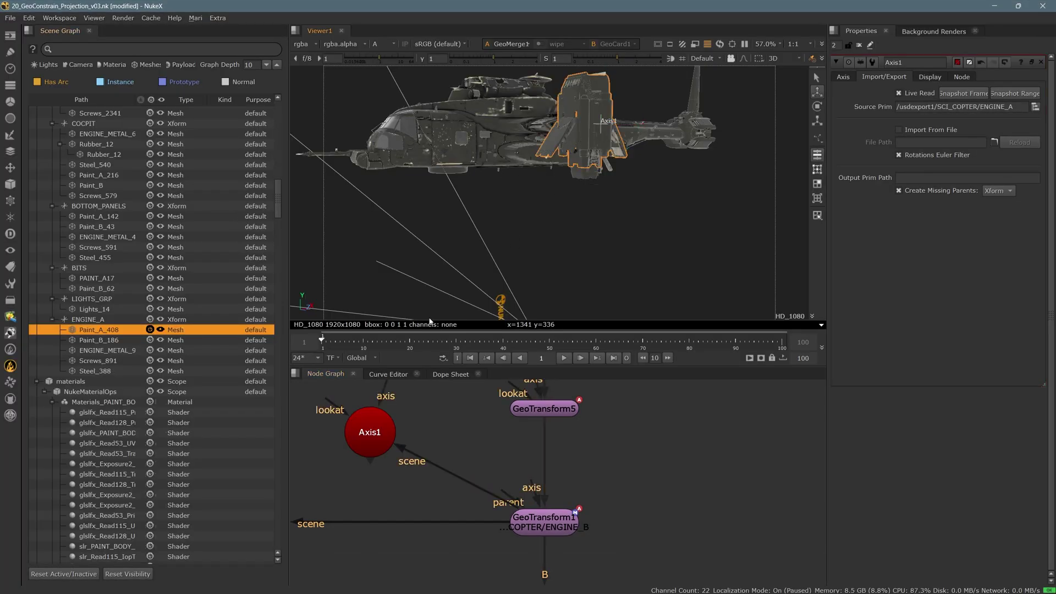
click(74, 321)
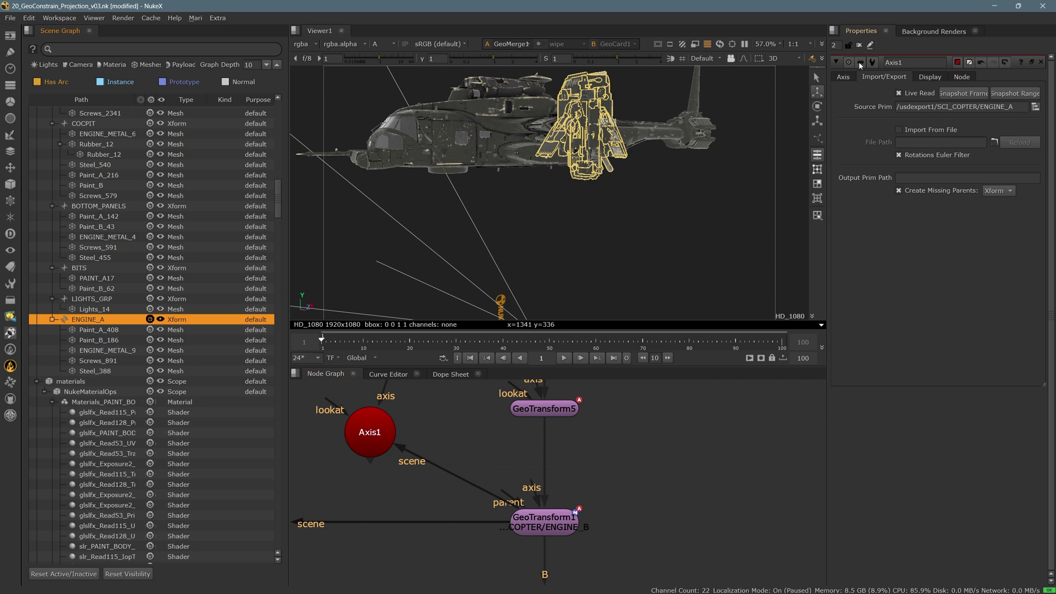
click(844, 77)
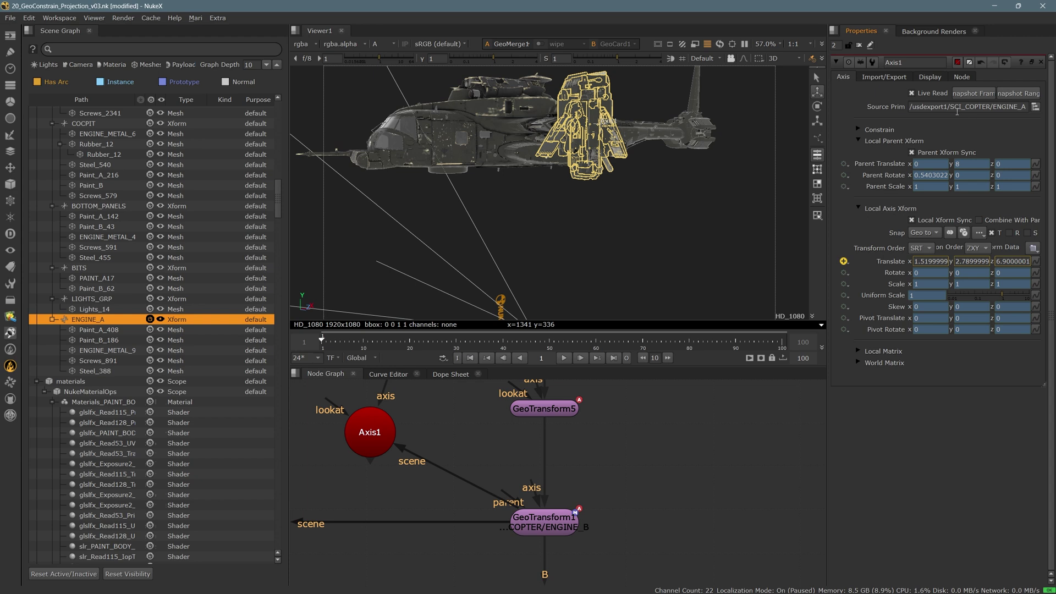
drag(935, 107, 1004, 109)
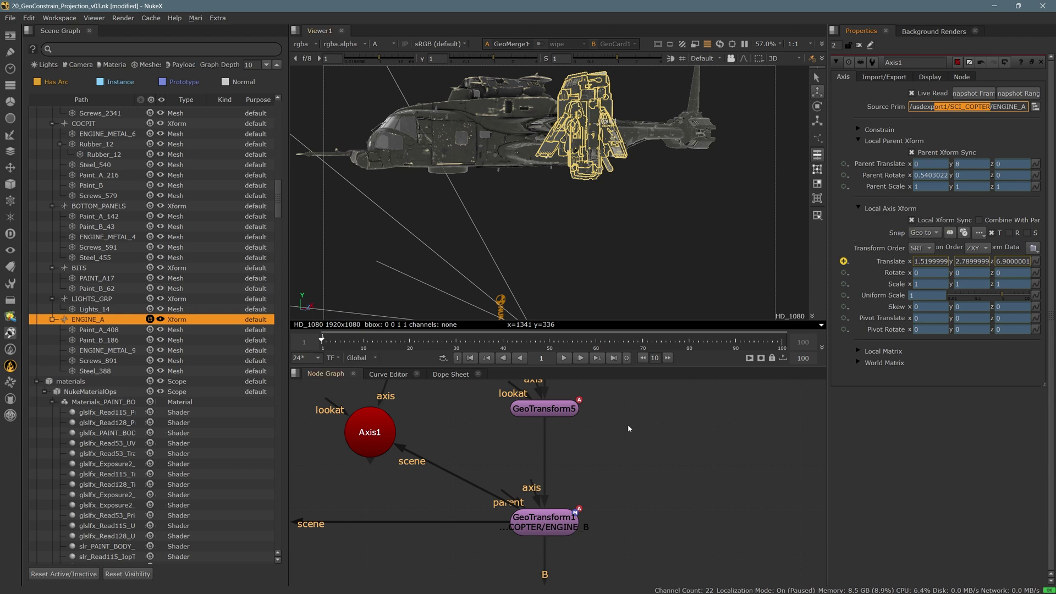
Select Axis1 and inspect its placement on the helicopter's engine up close.
click(377, 432)
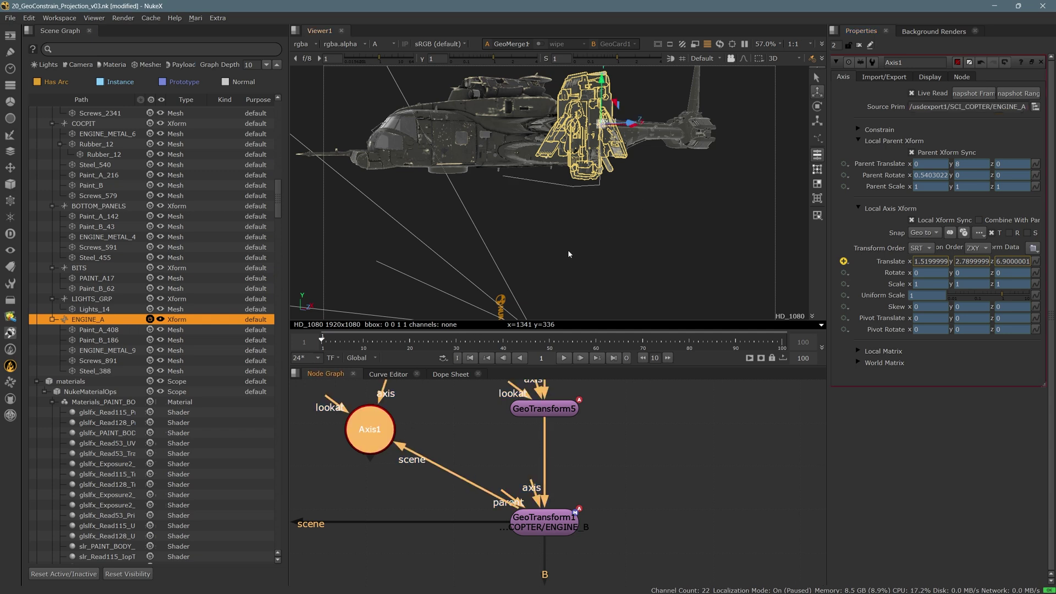
scroll(568, 253, up, 3)
middle_drag(568, 252, 552, 381)
scroll(733, 228, up, 4)
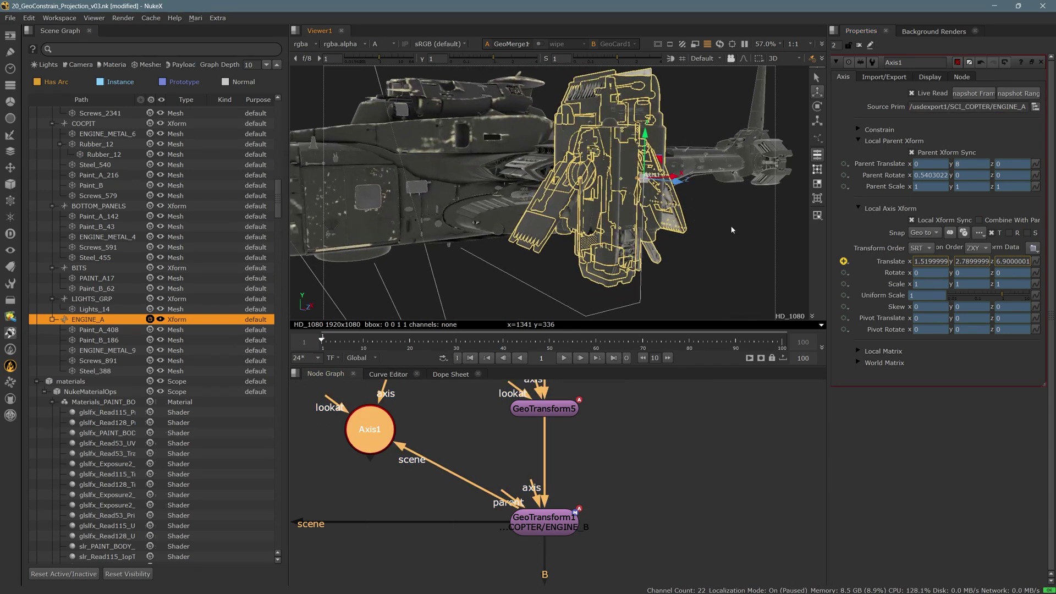
ctrl+drag(712, 244, 762, 236)
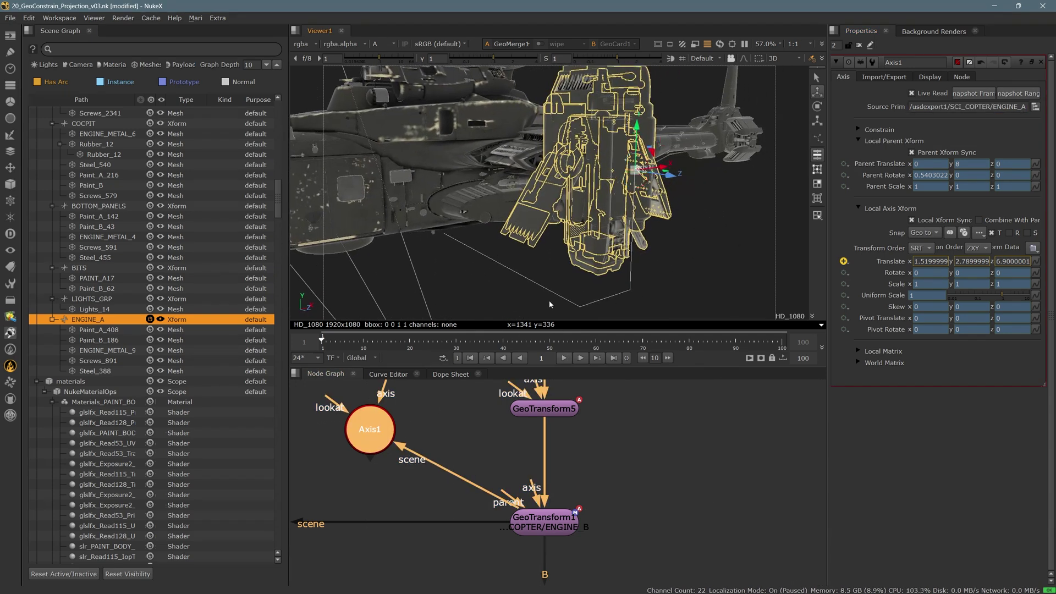
Select Camera1 and move it slightly down in the node graph.
scroll(440, 465, down, 3)
middle_drag(445, 463, 586, 444)
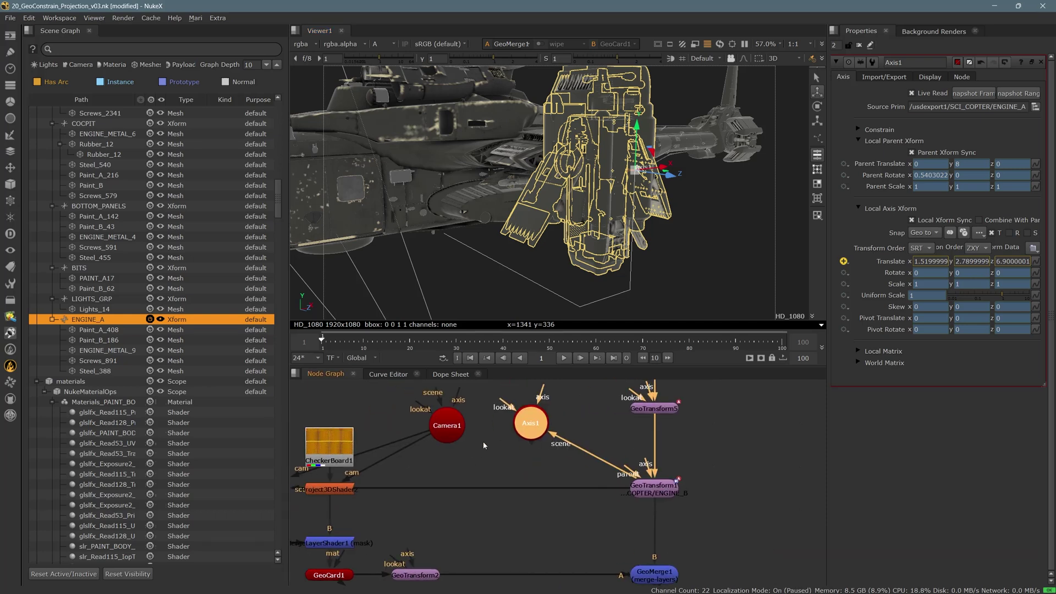
click(454, 432)
middle_drag(480, 432, 482, 466)
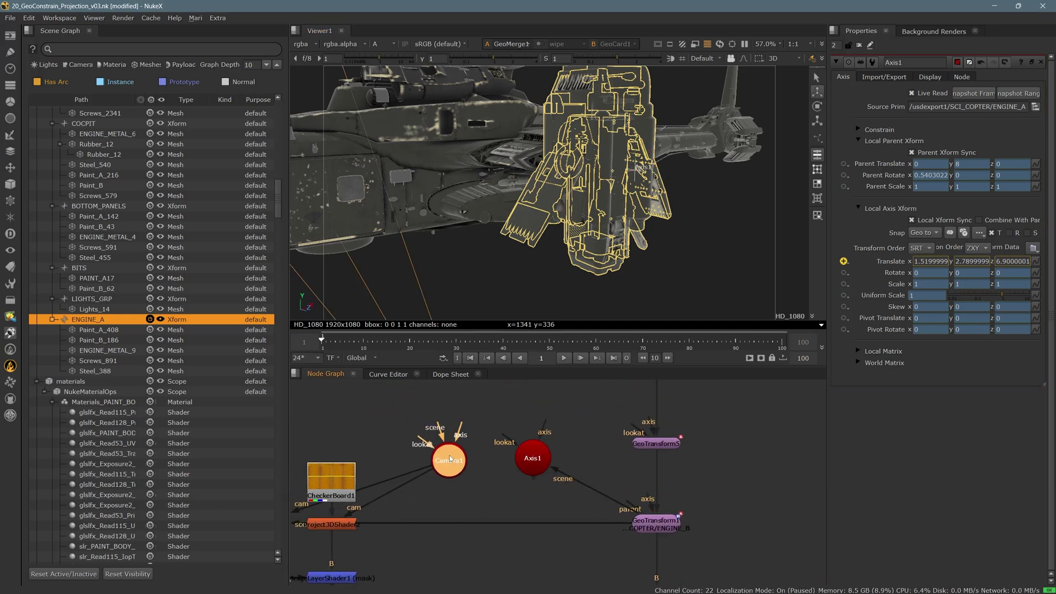
drag(449, 461, 443, 471)
scroll(476, 436, down, 3)
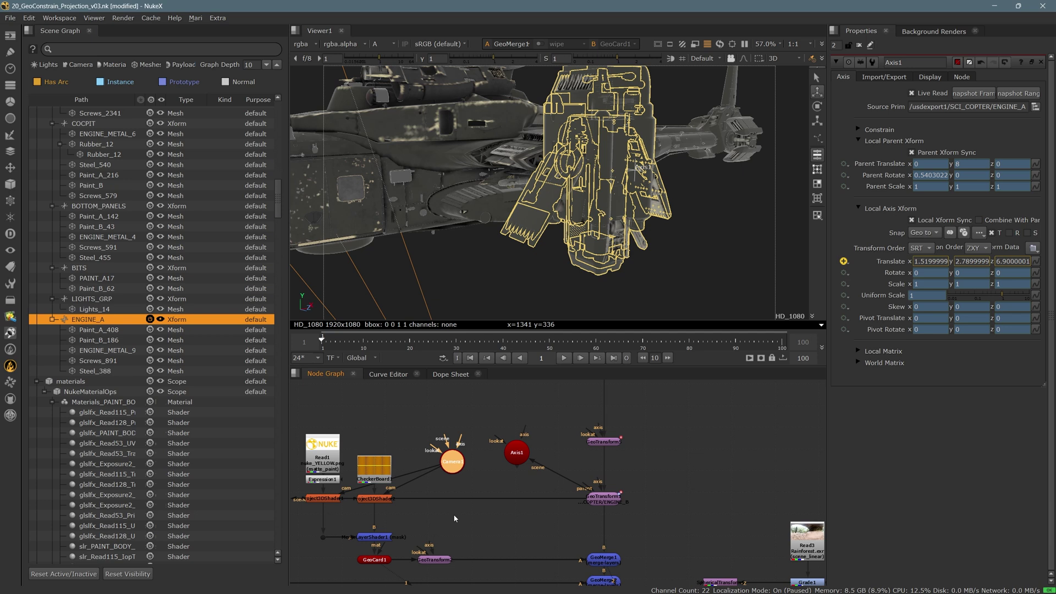
Display GeoCard1 in the viewer and frame the projected logo together with Camera1.
middle_drag(441, 531, 442, 516)
click(363, 546)
key(1)
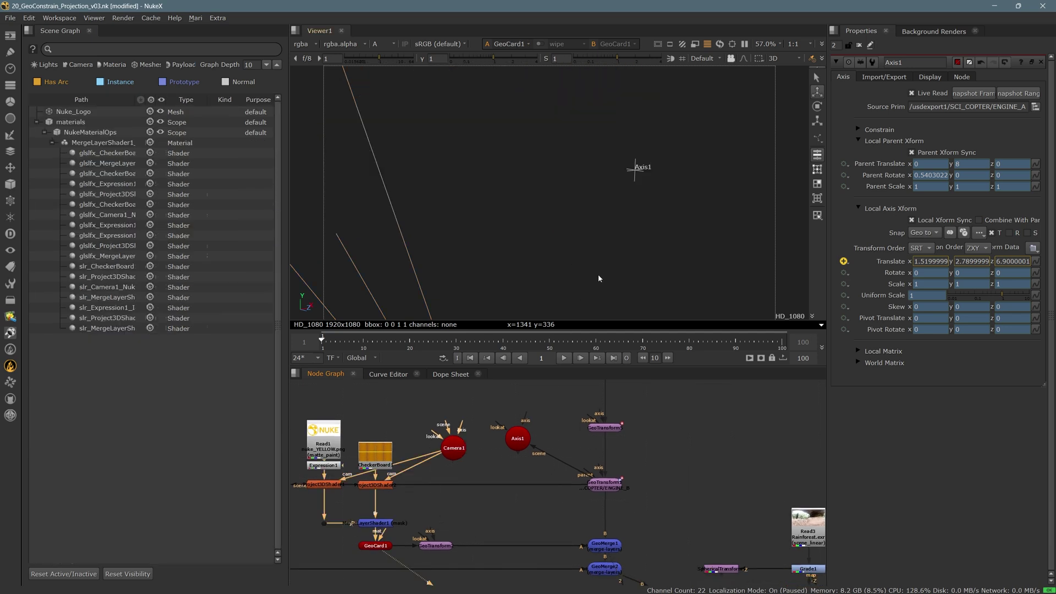
scroll(615, 261, down, 4)
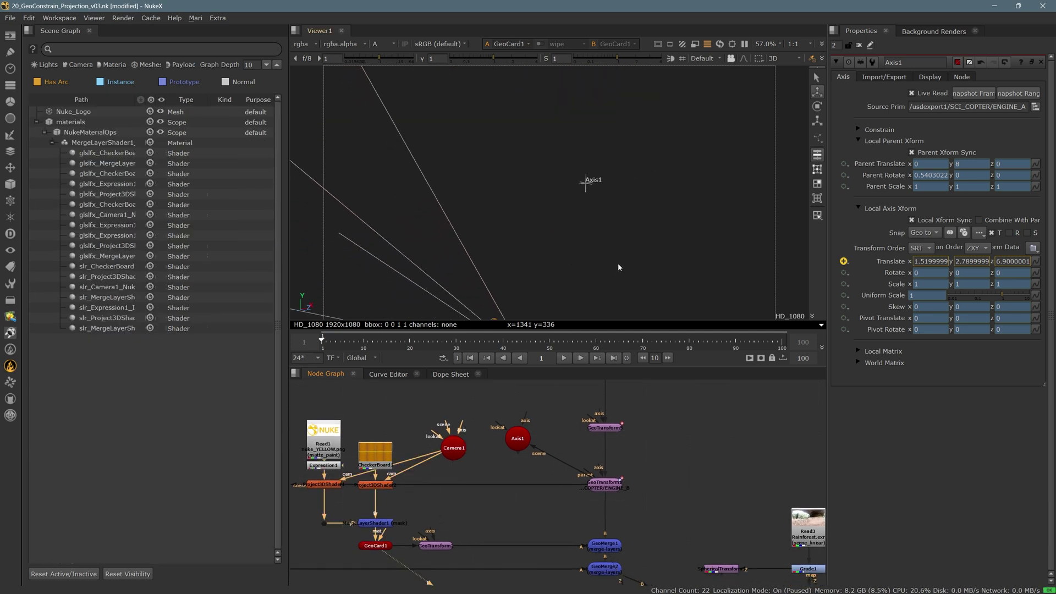
key(f)
scroll(631, 242, down, 5)
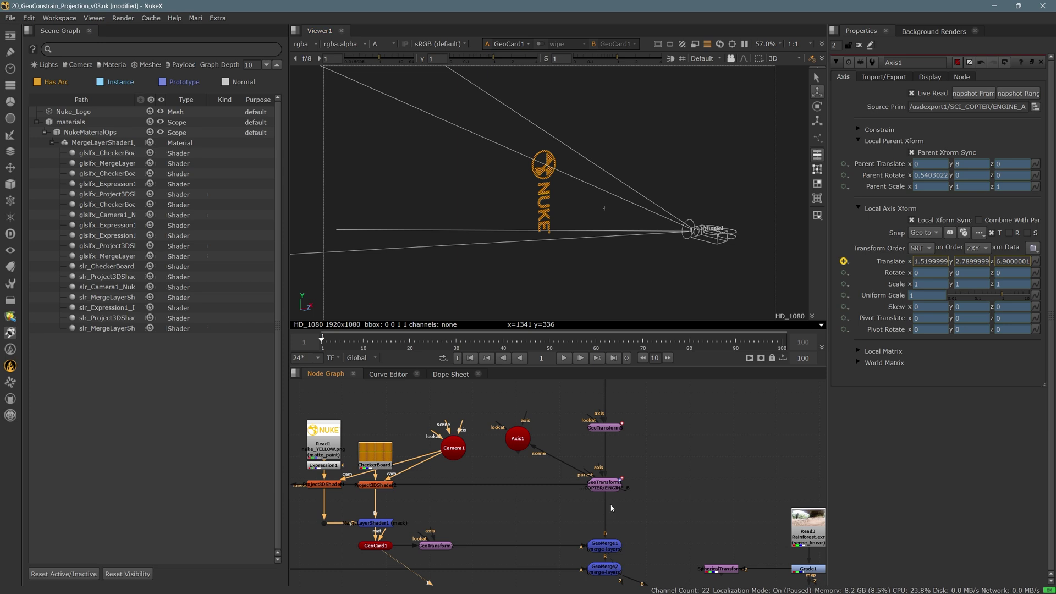
Display GeoMerge1 in the viewer, framing the helicopter with the logo card and Camera1, and clear the engine selection.
click(618, 550)
key(1)
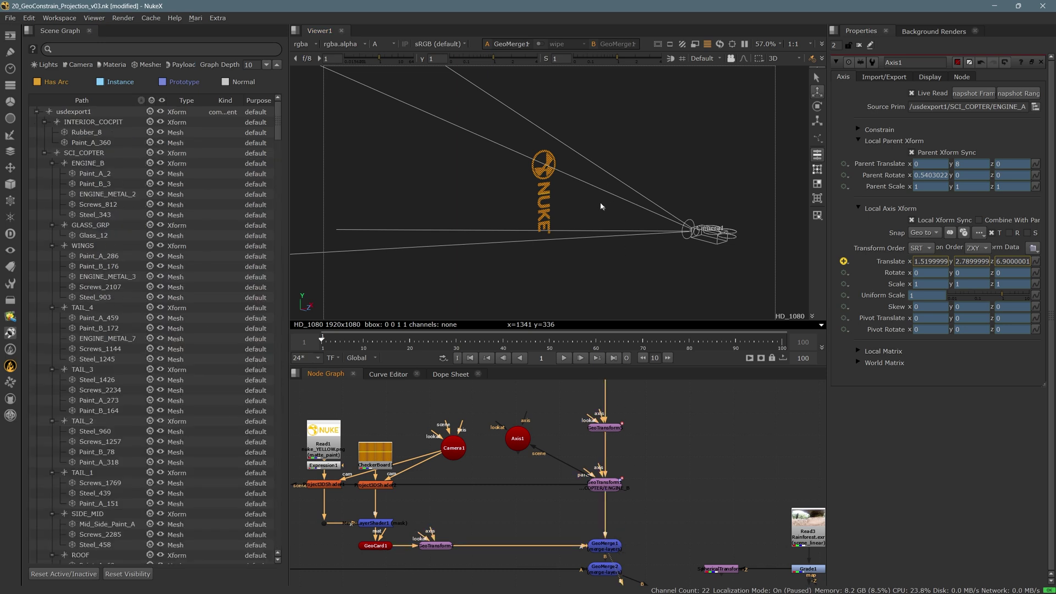
middle_drag(600, 207, 582, 243)
scroll(586, 231, down, 4)
middle_drag(592, 189, 601, 264)
scroll(592, 200, down, 4)
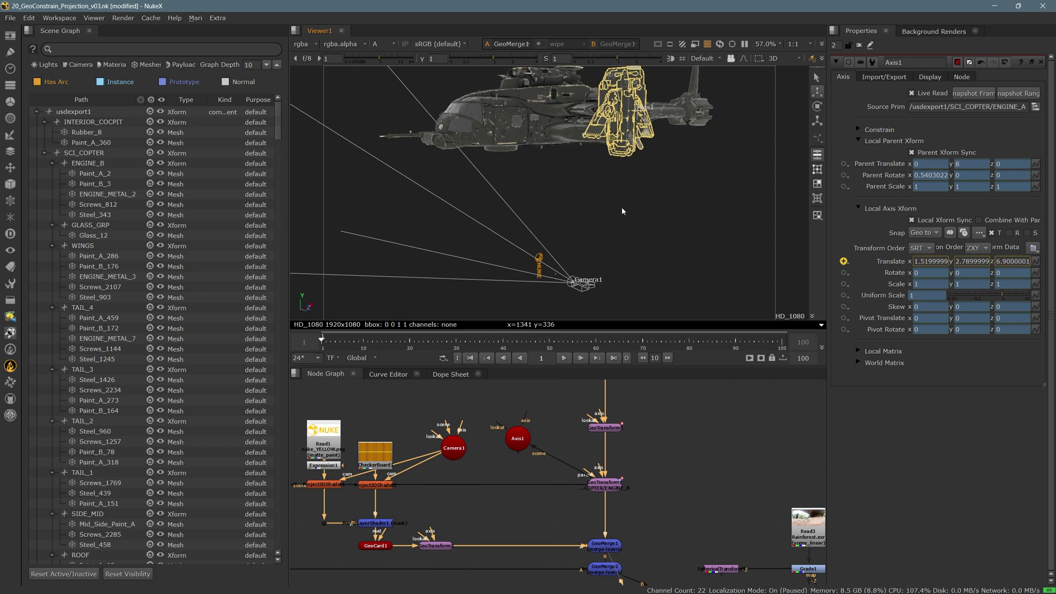
click(622, 211)
middle_drag(609, 222, 593, 257)
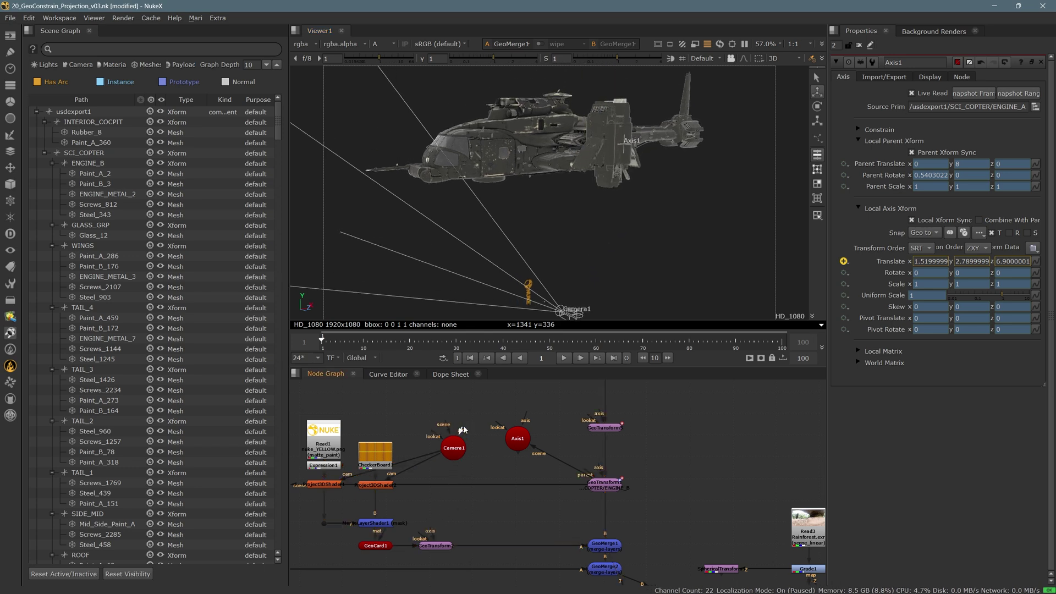
Connect the axis inputs of Camera1 and GeoTransform2 to Axis1, and select GeoTransform1 after inspecting the logo on the engine.
drag(462, 433, 515, 439)
drag(432, 533, 511, 450)
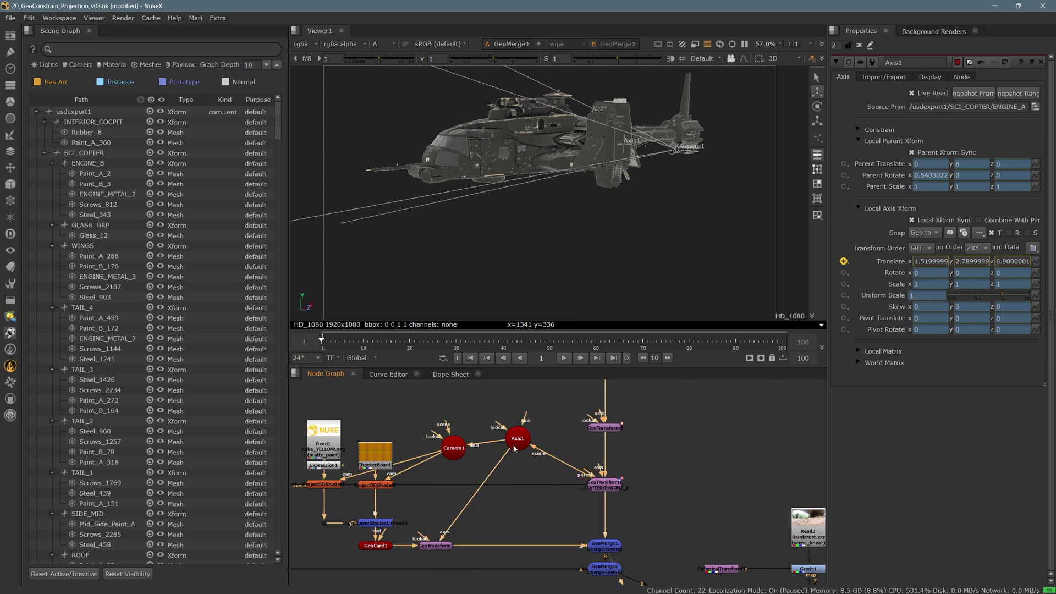
scroll(659, 144, up, 6)
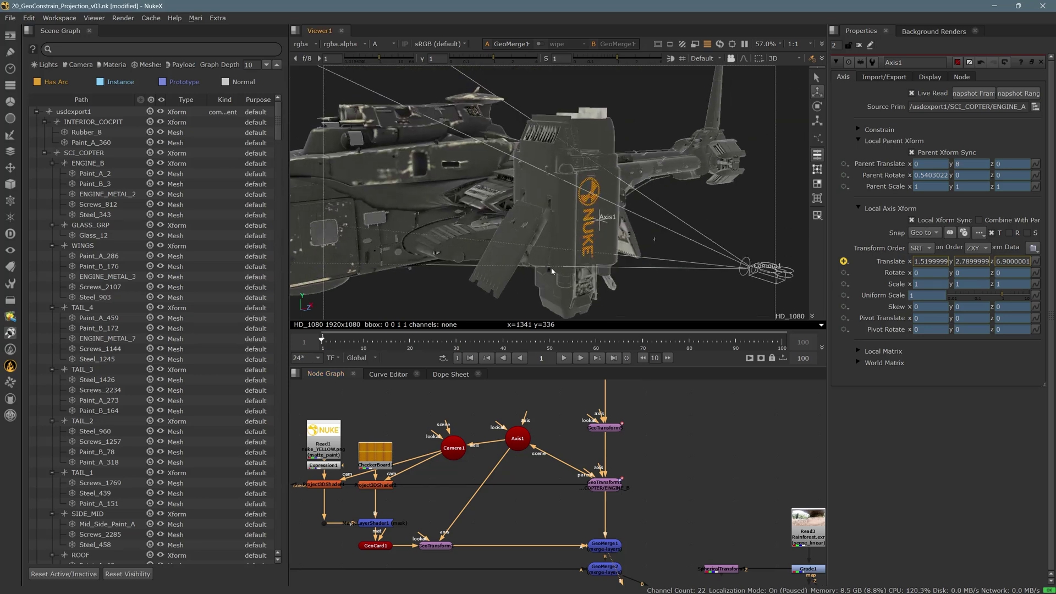
ctrl+drag(552, 271, 671, 237)
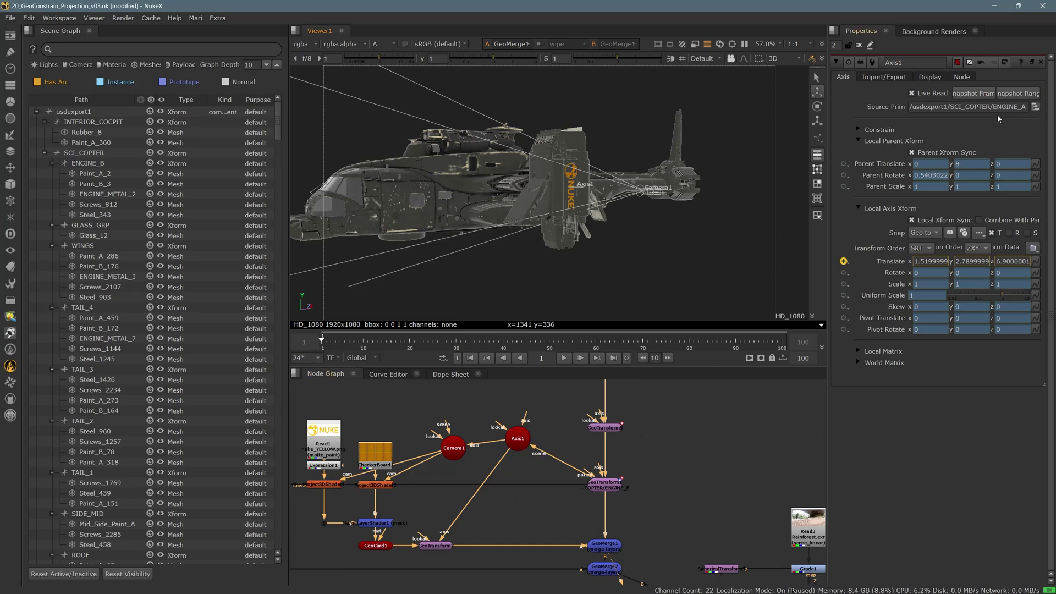
click(610, 487)
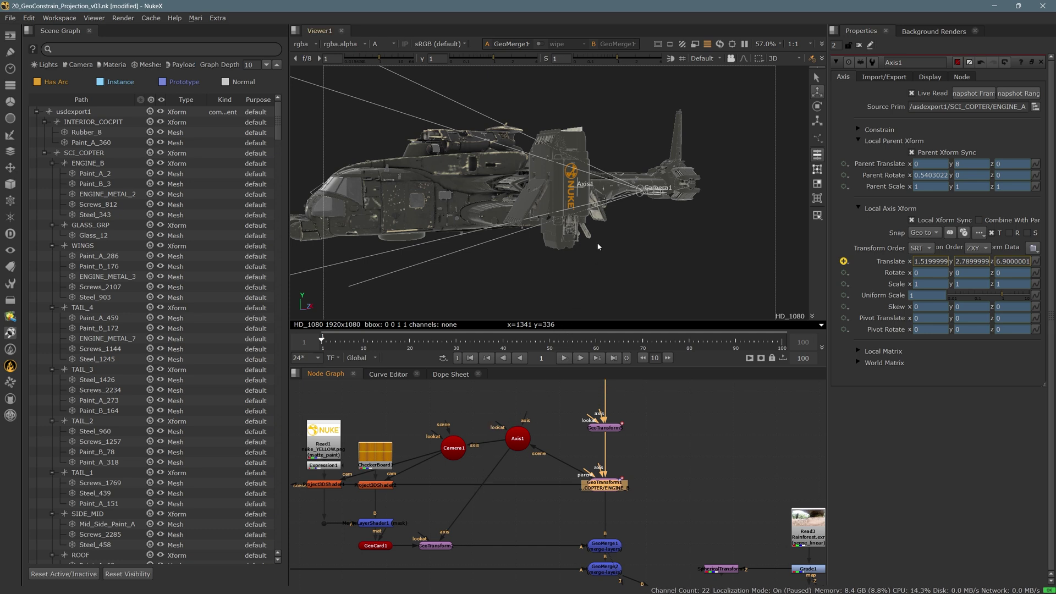
Play the animation to check that the projected logo follows the helicopter's engine, and stop playback at frame 31.
click(565, 358)
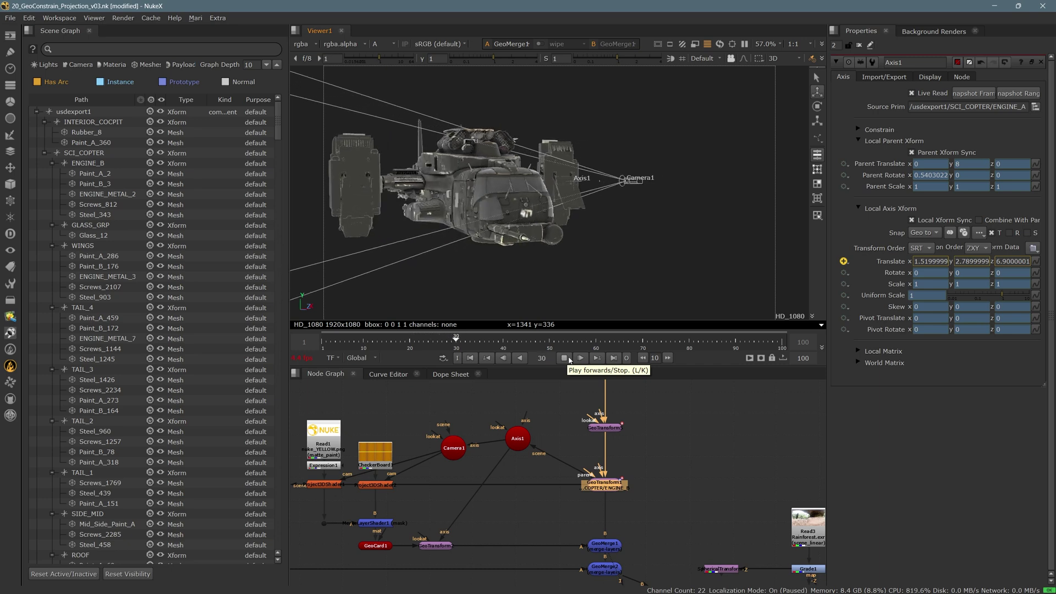
key(k)
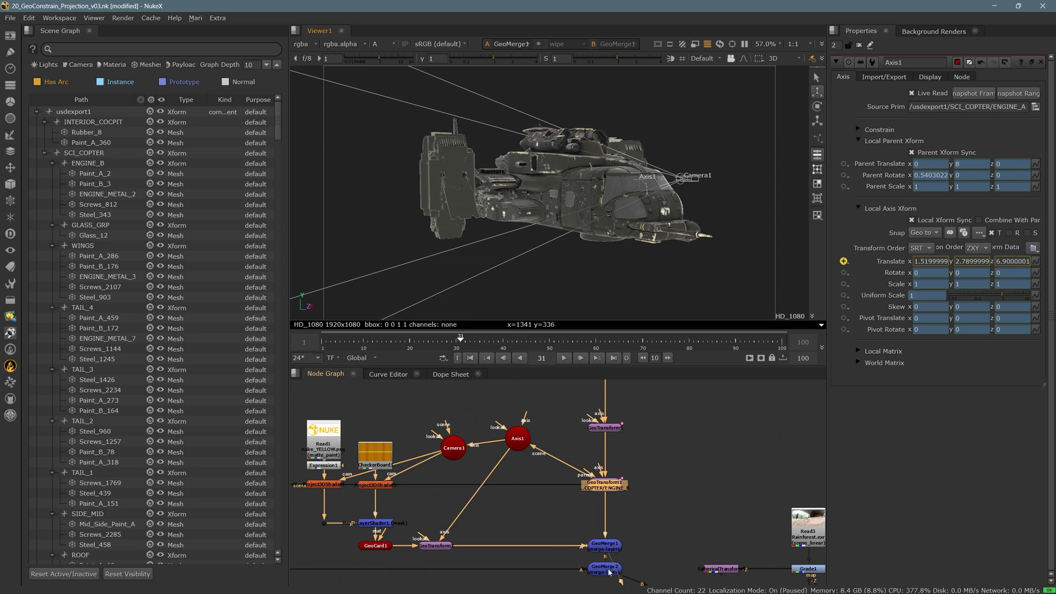
Display GeoMerge2 in the viewer, frame the helicopter with both projection cameras and axes, and play the animation from frame 1.
middle_drag(608, 572, 702, 550)
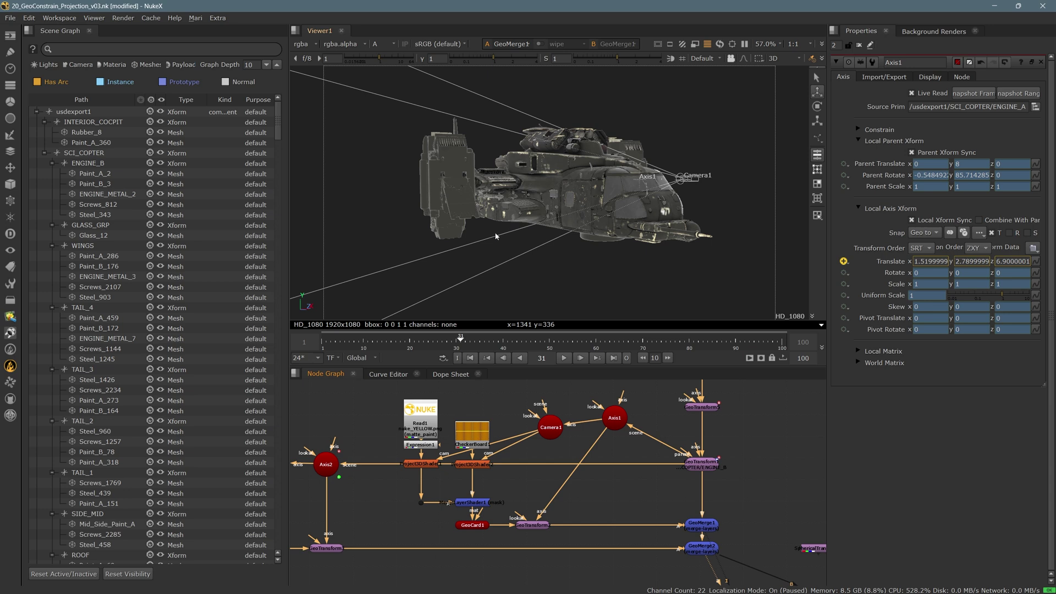
click(707, 549)
key(1)
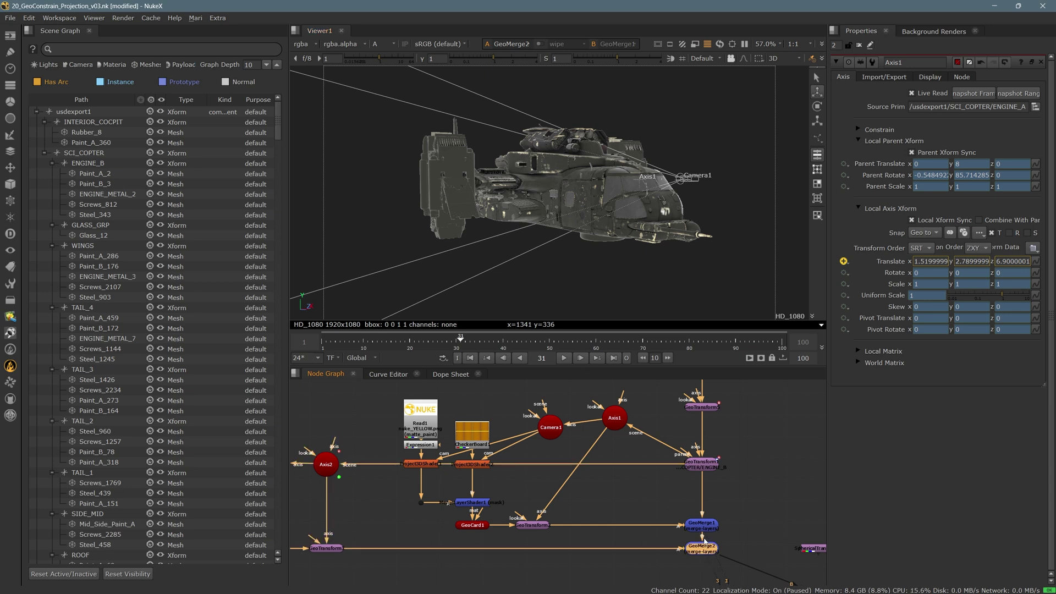
ctrl+drag(489, 233, 538, 243)
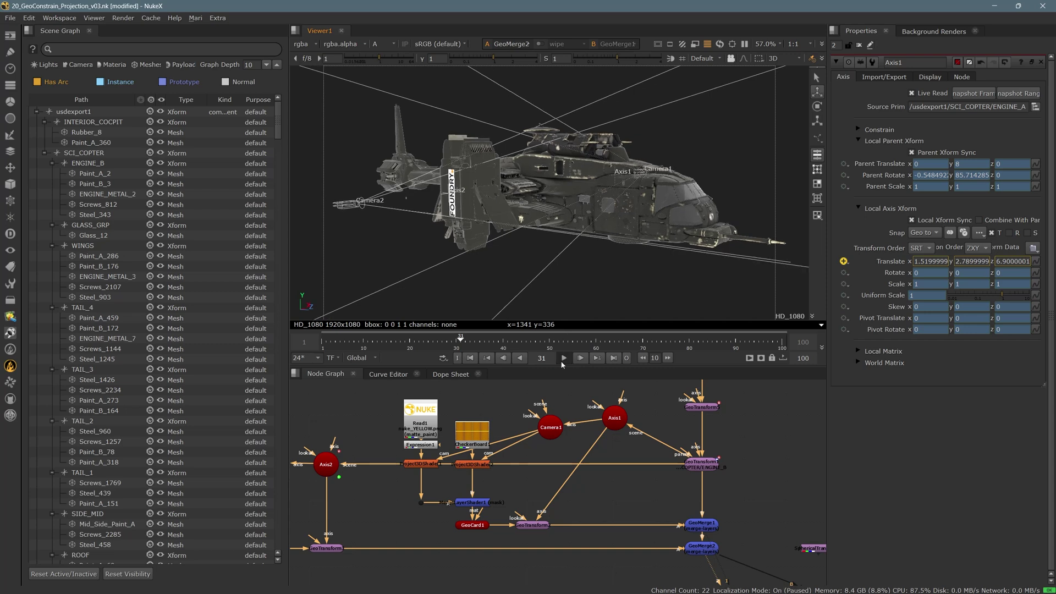
click(564, 358)
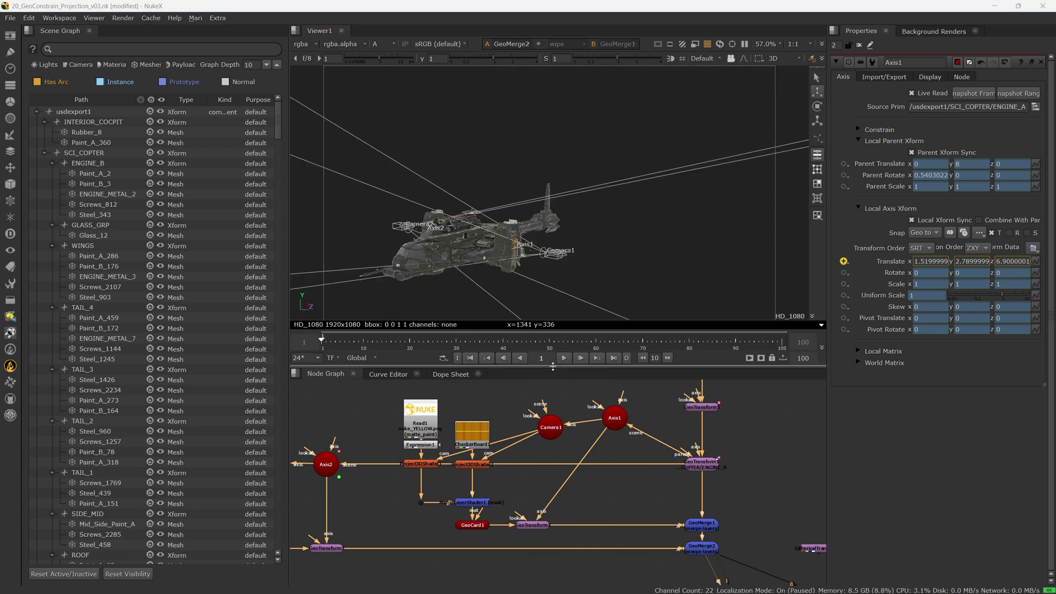
click(563, 358)
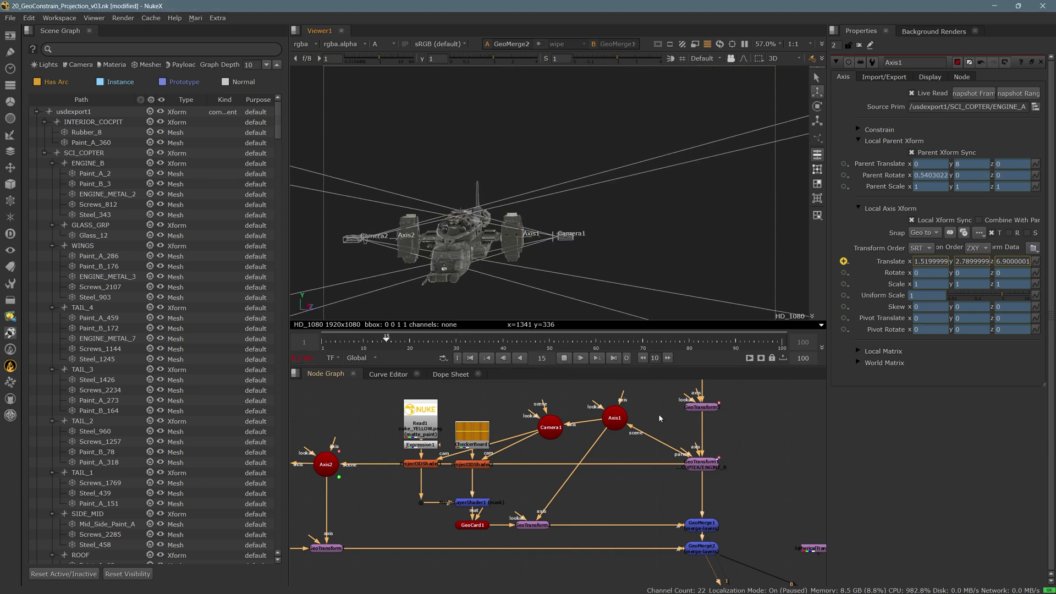